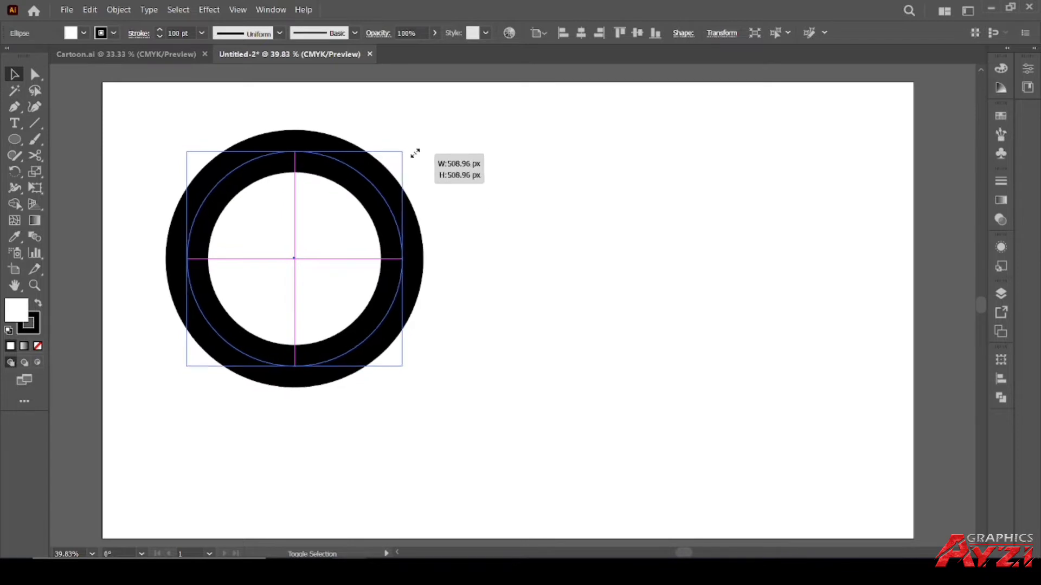
Step: Duplicate the ring horizontally twice so three identical rings sit in a row with their paths touching
click(407, 136)
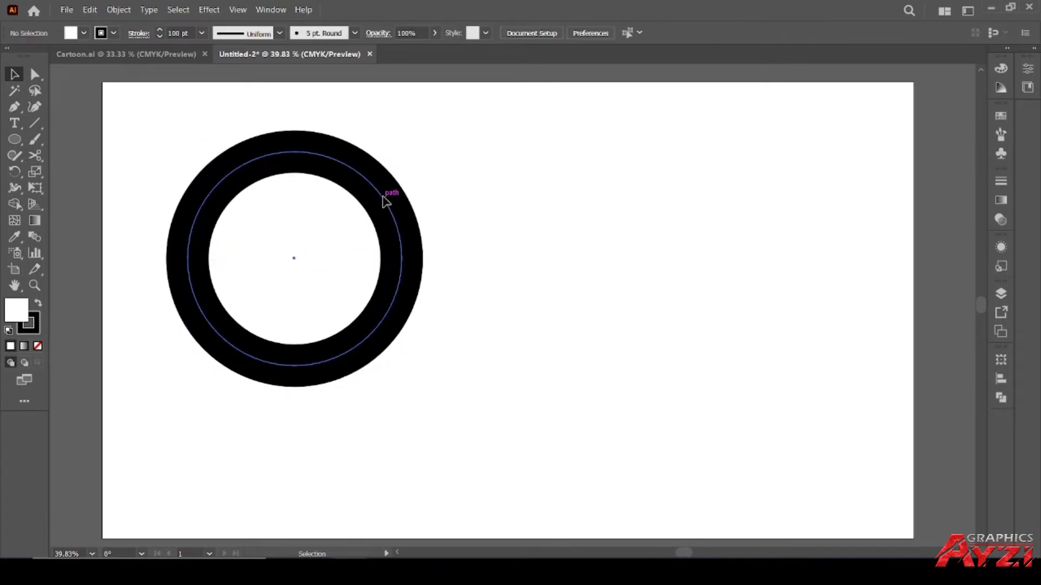
drag(385, 197, 574, 203)
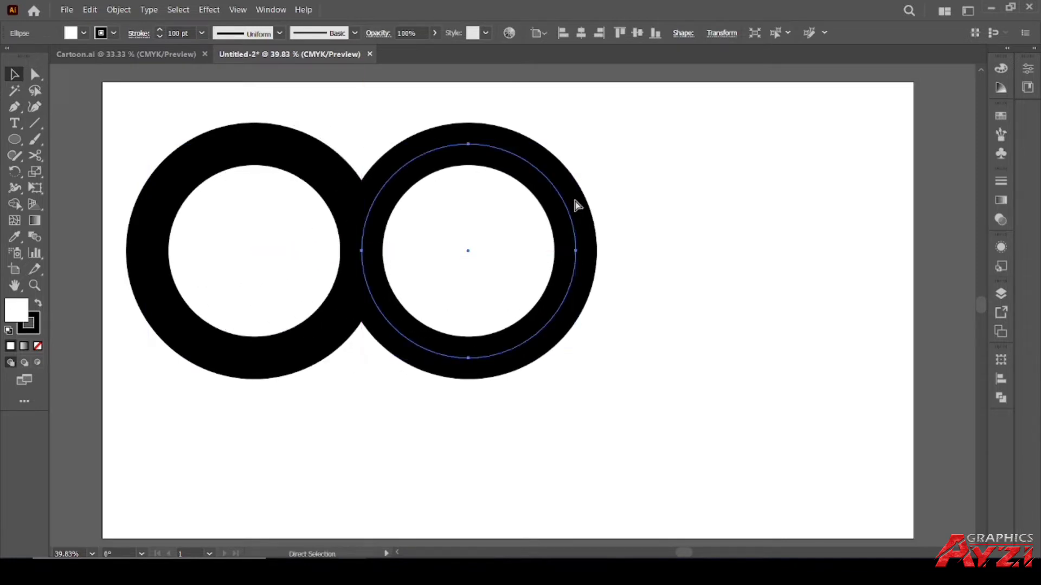
key(ctrl+d)
key(ctrl+shift+a)
Step: Remove the fill from all three rings, leaving only their black strokes
click(645, 178)
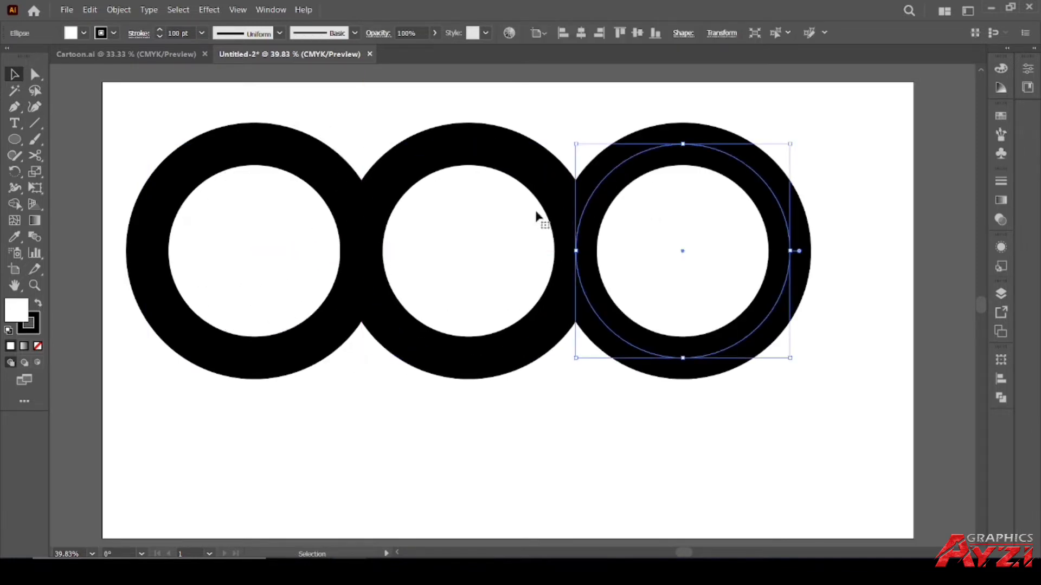
shift+click(534, 207)
shift+click(353, 221)
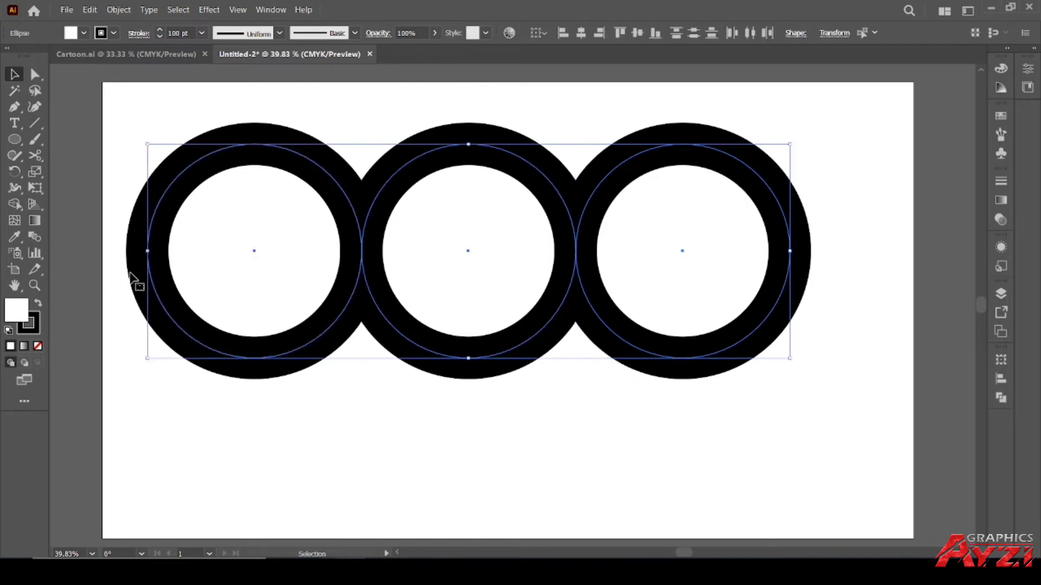
click(38, 346)
drag(186, 123, 729, 266)
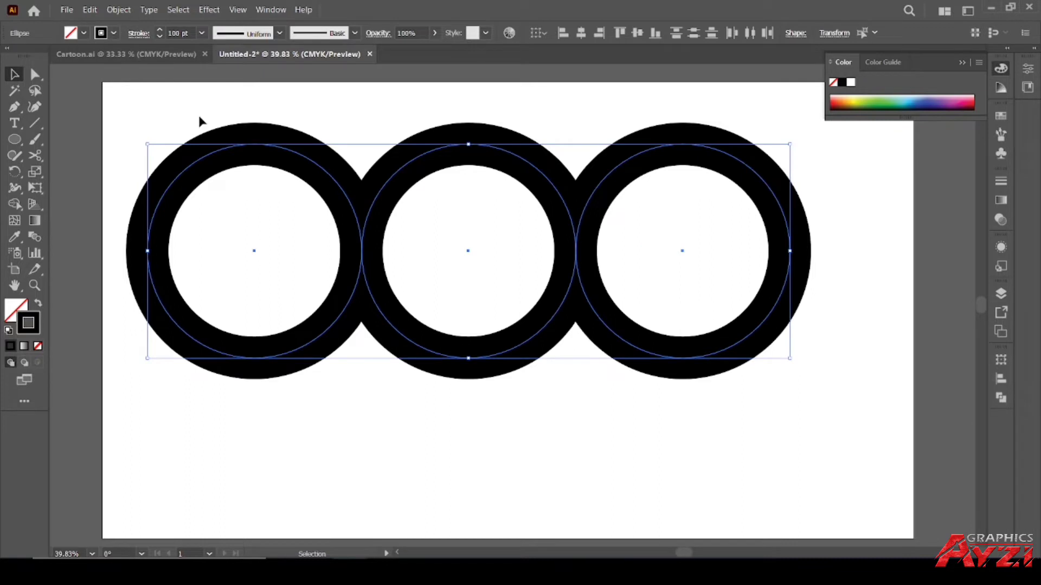
Step: Cut away the left ring's upper-right quarter and the right ring's upper-left quarter with the Scissors tool
click(39, 157)
mouse_move(41, 157)
mouse_down()
mouse_move(70, 158)
mouse_move(70, 171)
mouse_up()
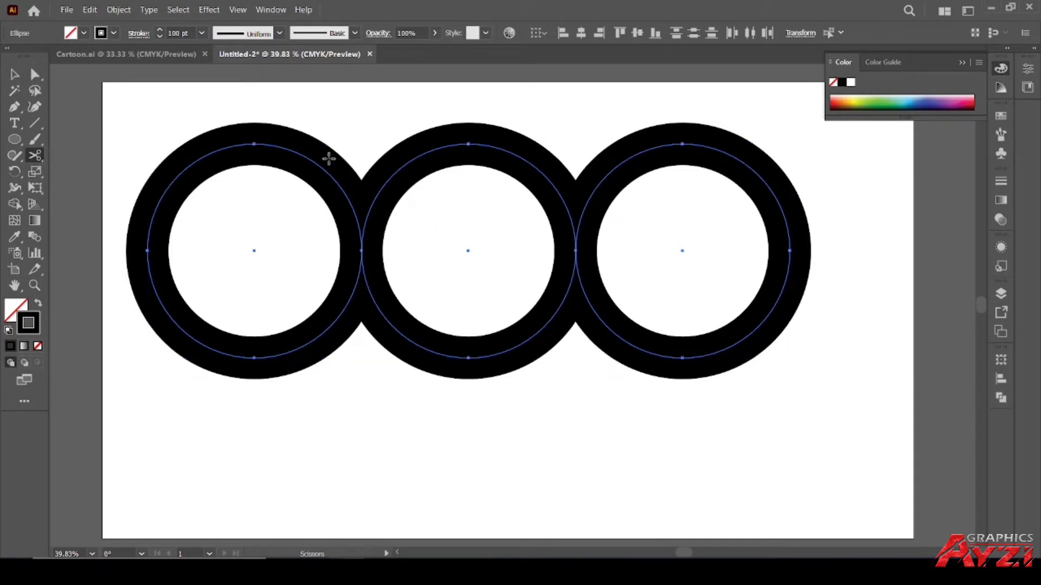
click(255, 144)
key(Delete)
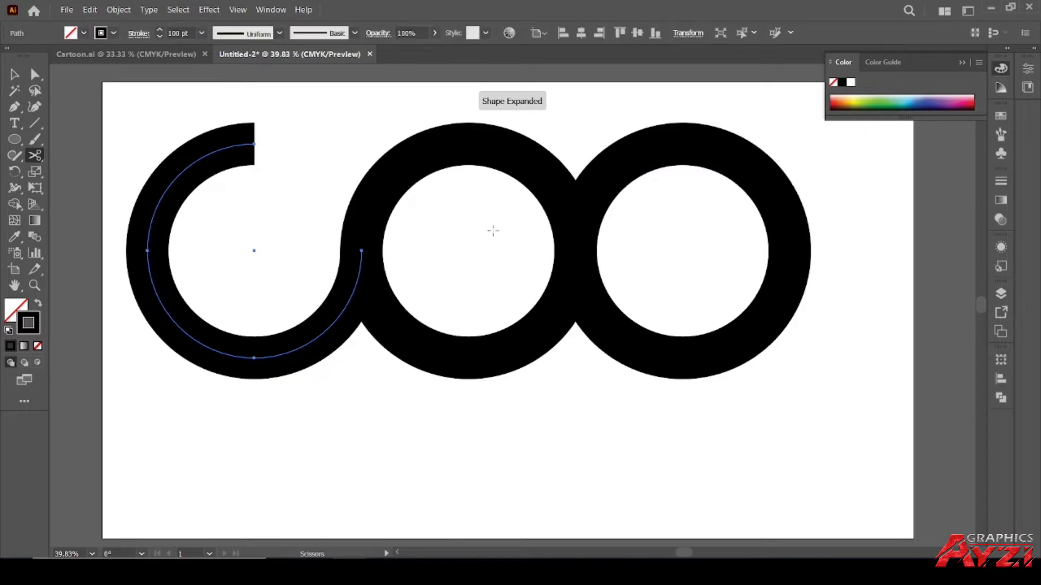
click(682, 144)
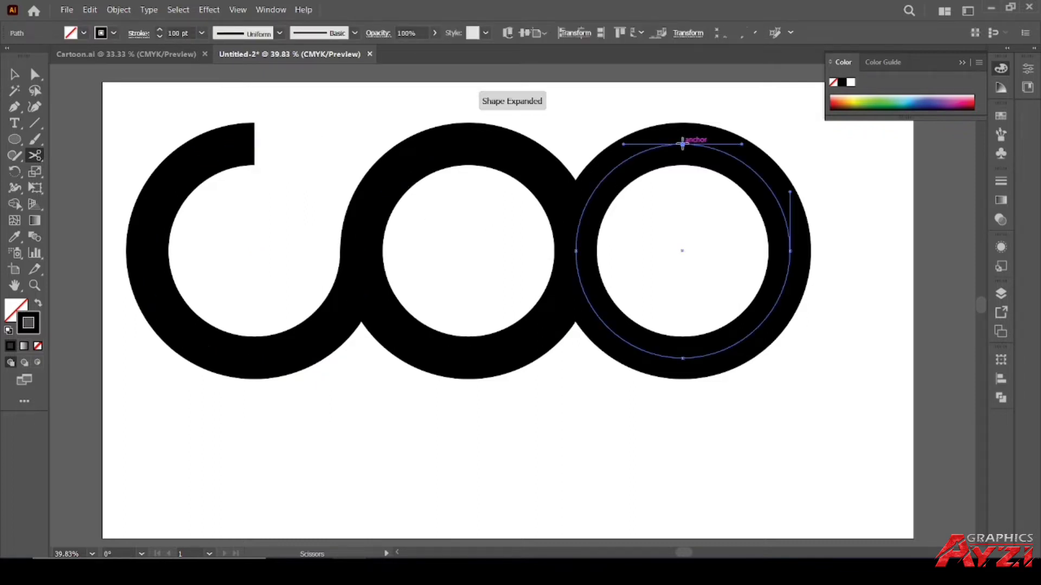
click(576, 250)
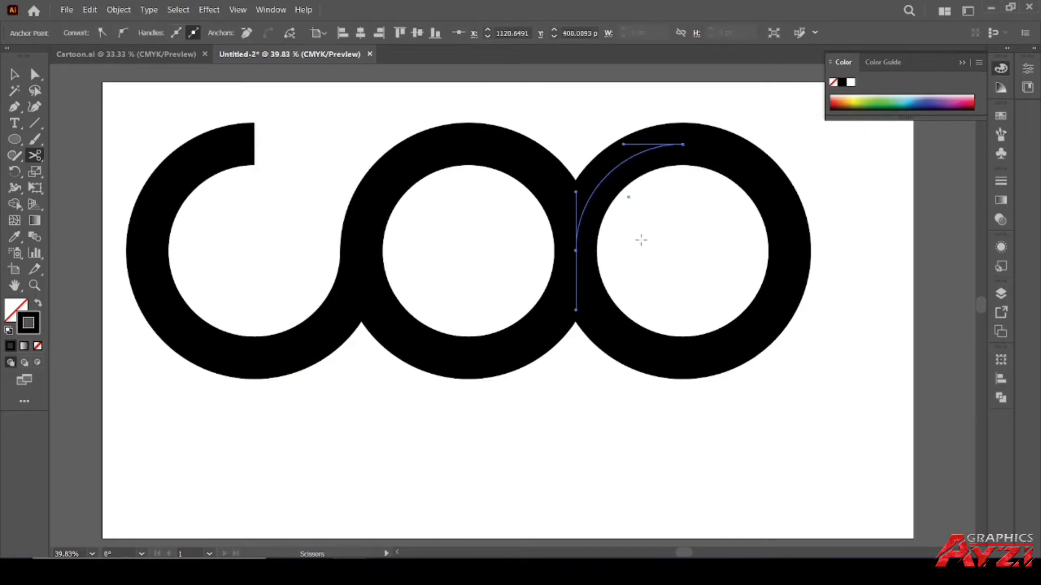
key(Delete)
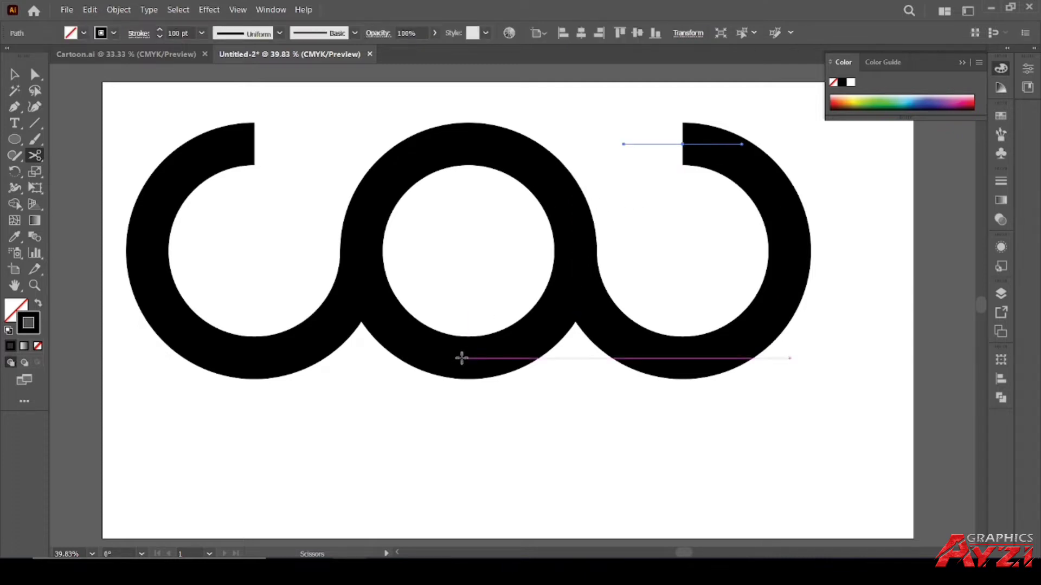
Step: Cut away the lower half of the middle ring with the Scissors tool and select all the remaining ring segments
click(15, 76)
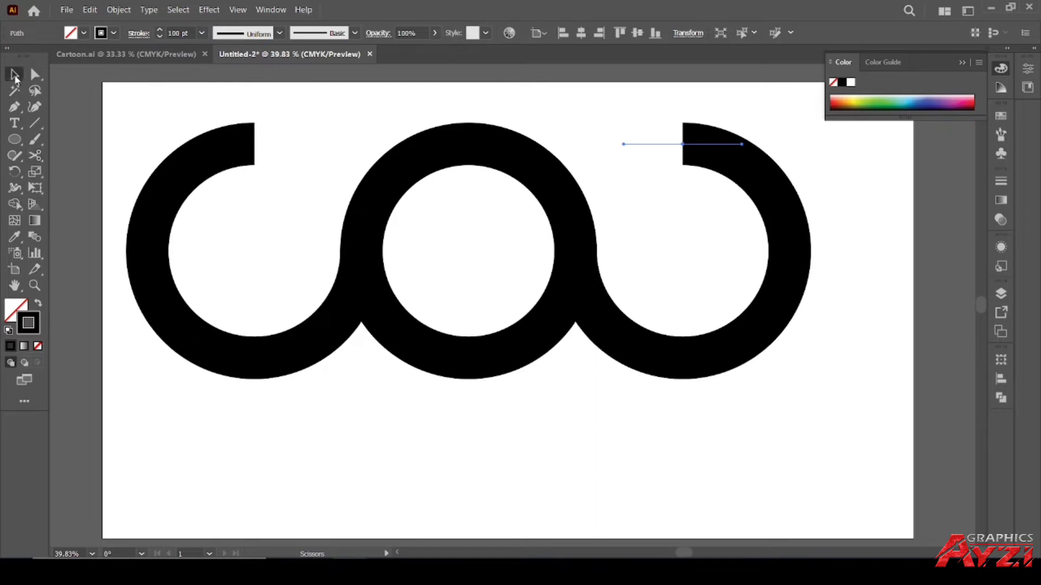
click(467, 360)
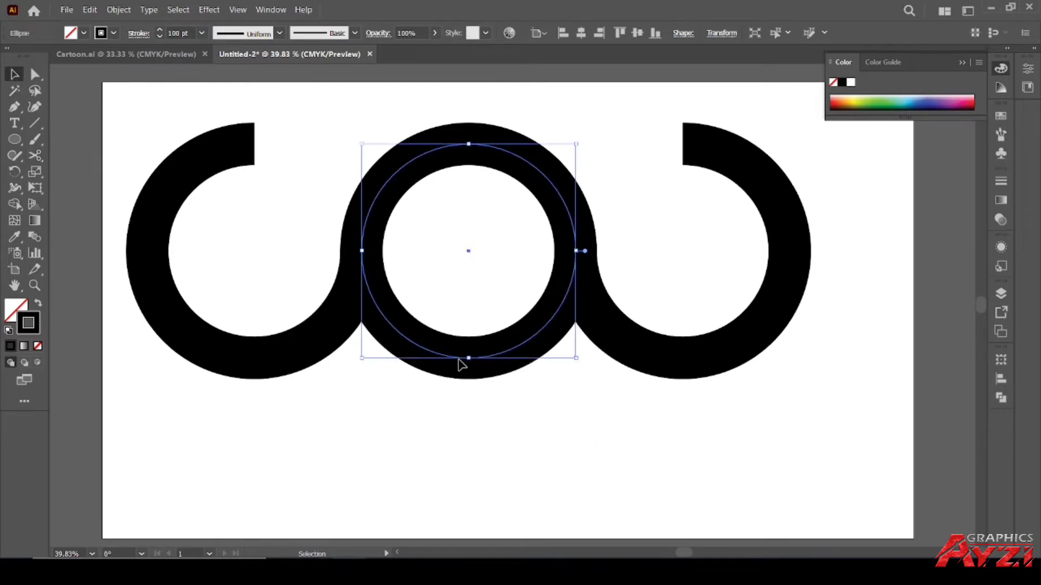
click(35, 155)
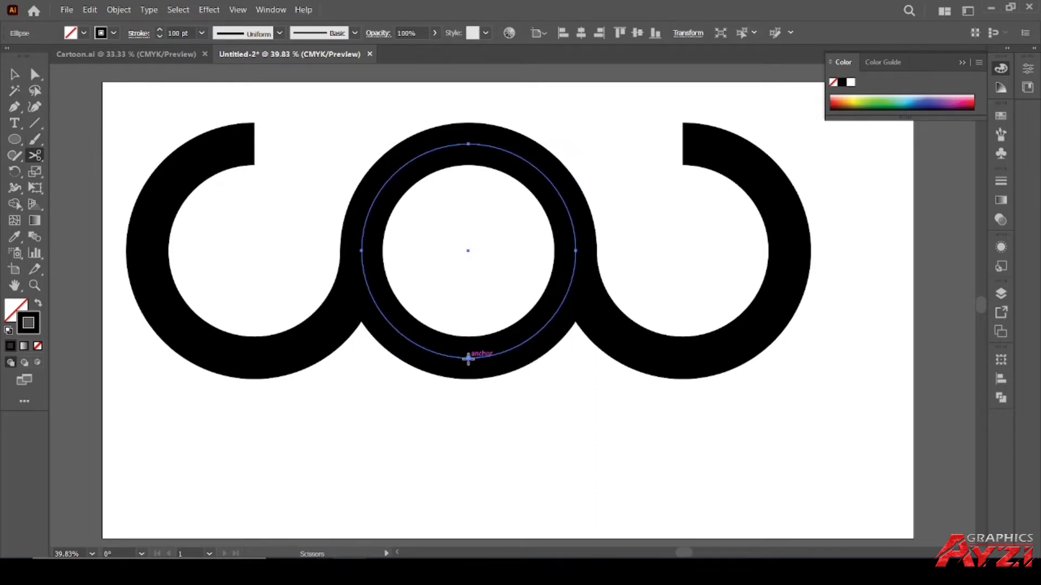
click(469, 358)
key(Delete)
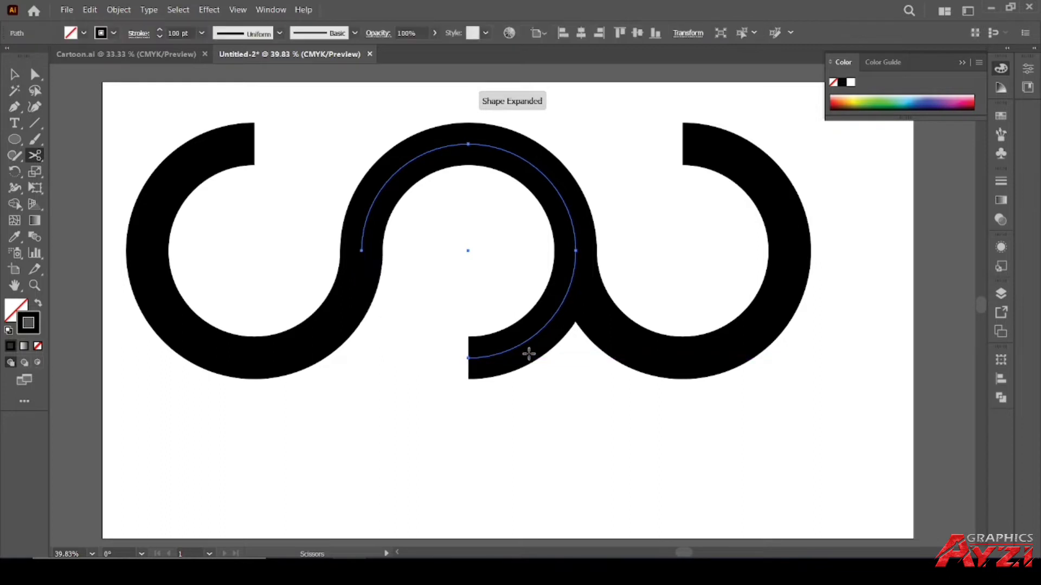
click(576, 250)
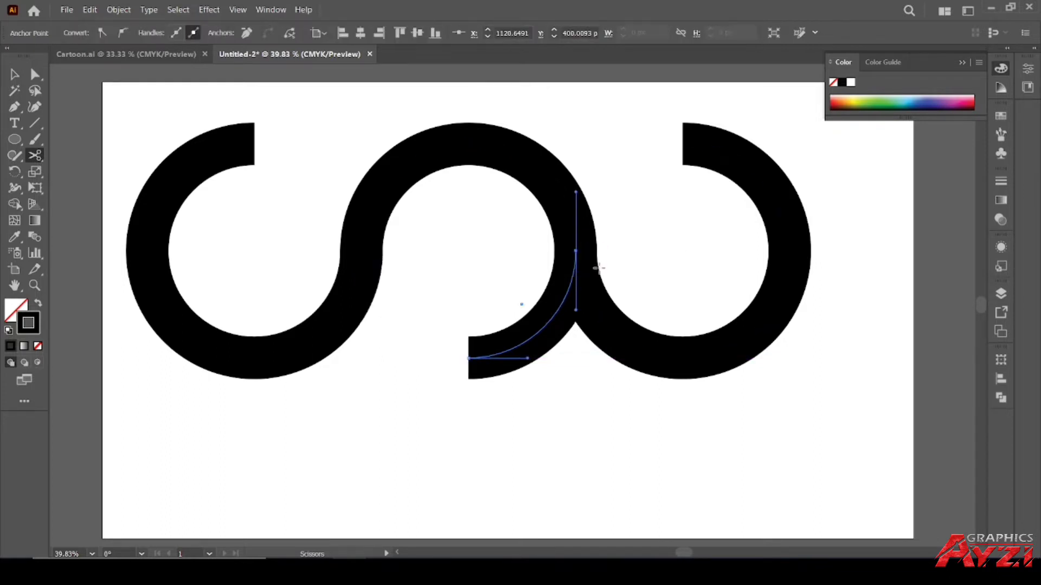
key(Delete)
click(14, 75)
click(152, 103)
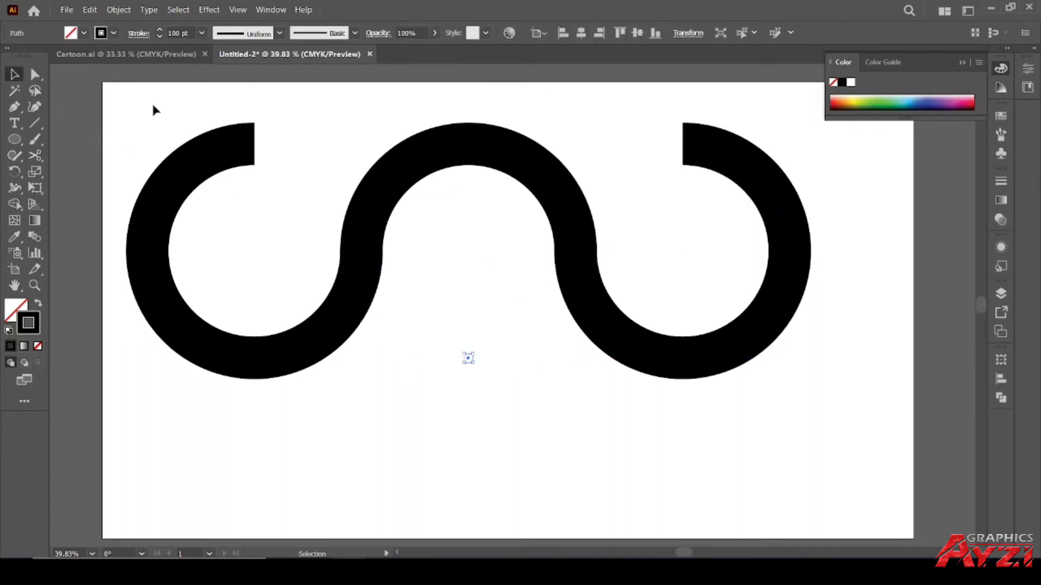
drag(134, 105, 815, 392)
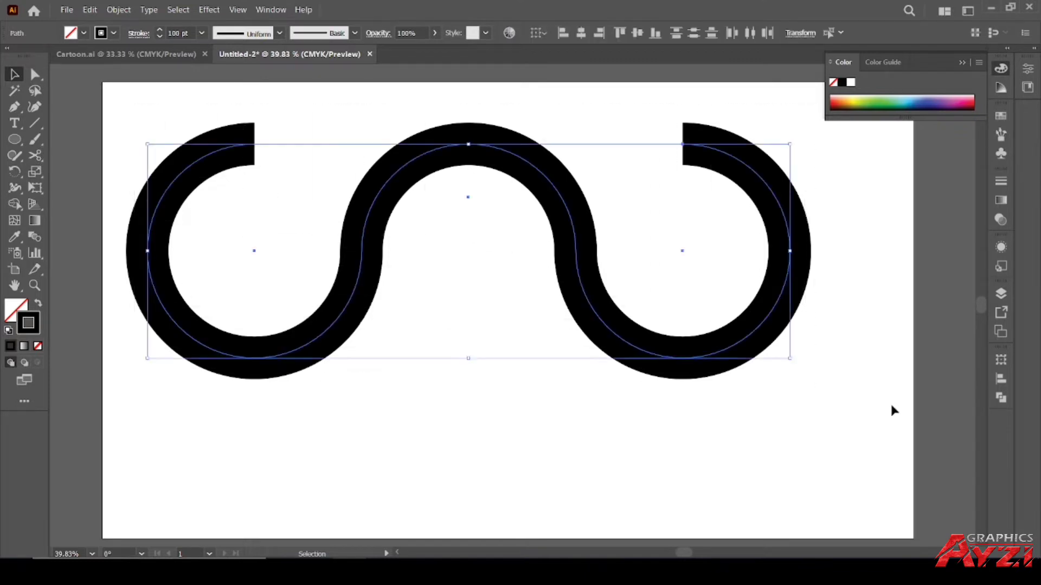
Step: Try to unite the unexpanded ring segments with Pathfinder, and undo the operation
click(1002, 398)
click(849, 392)
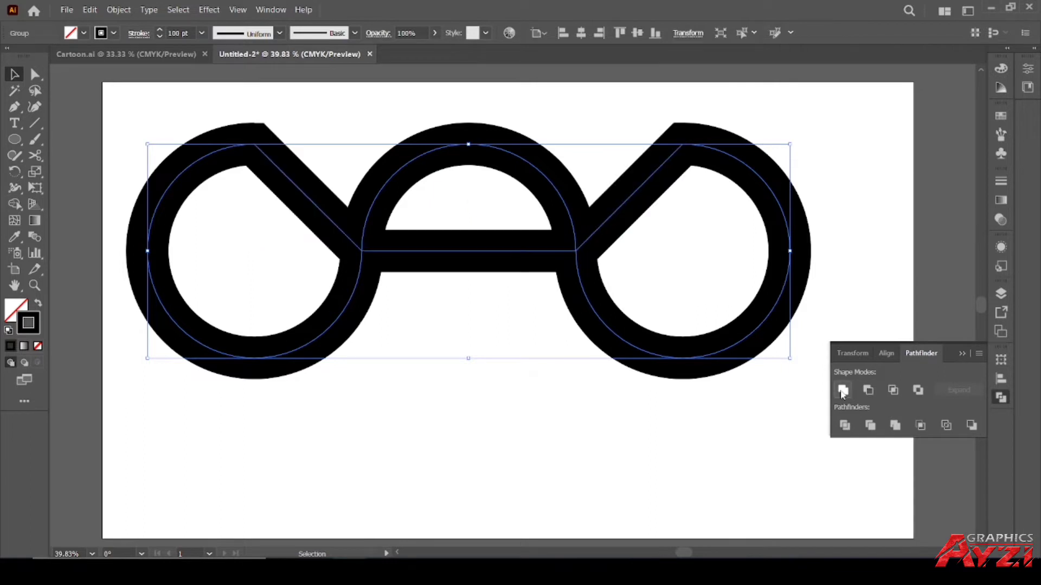
key(ctrl+z)
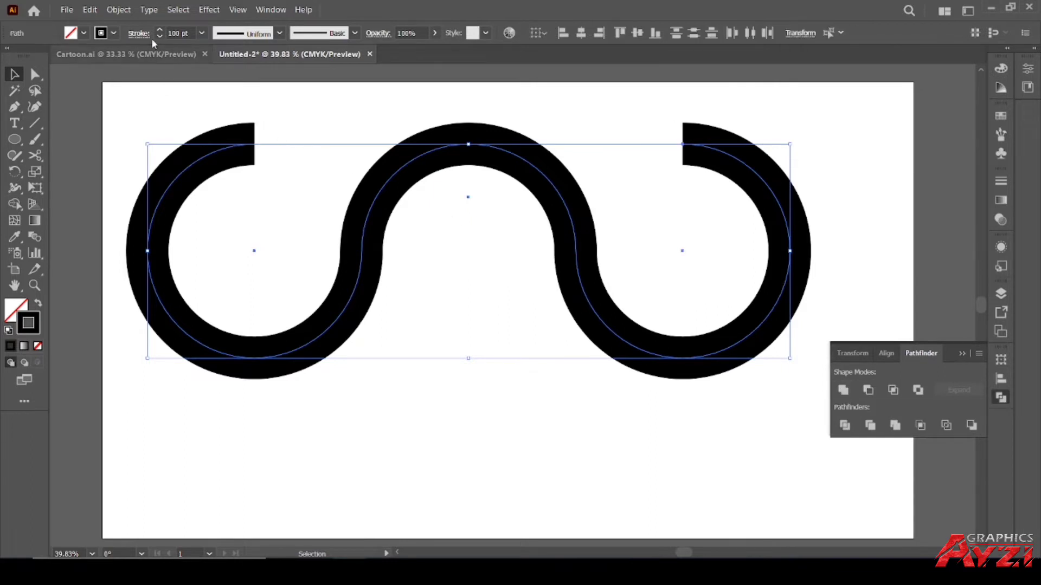
Step: Expand the fill and stroke of the ring segments and unite them into one wave shape
click(118, 10)
click(166, 162)
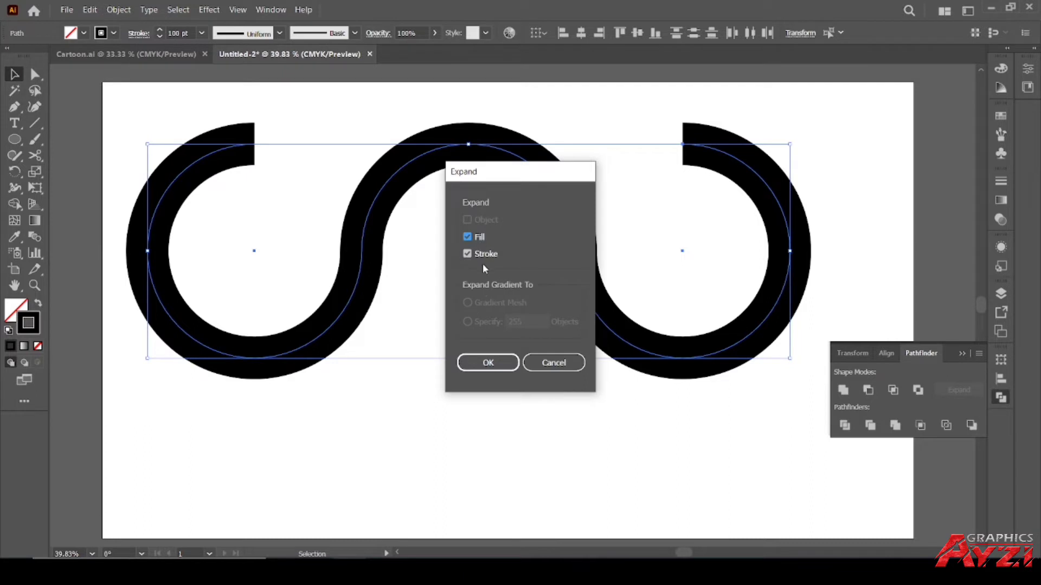
click(487, 363)
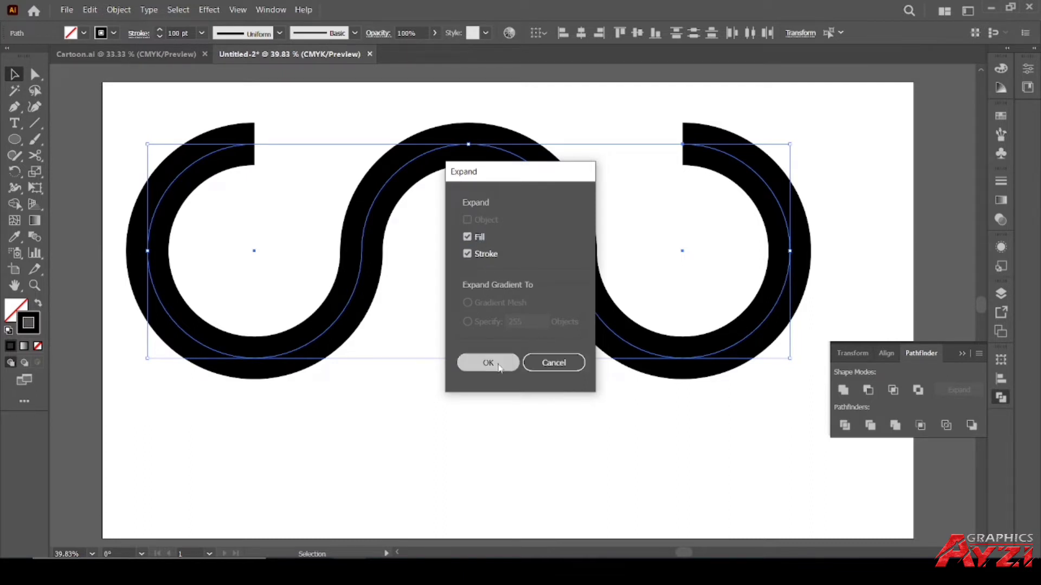
click(842, 391)
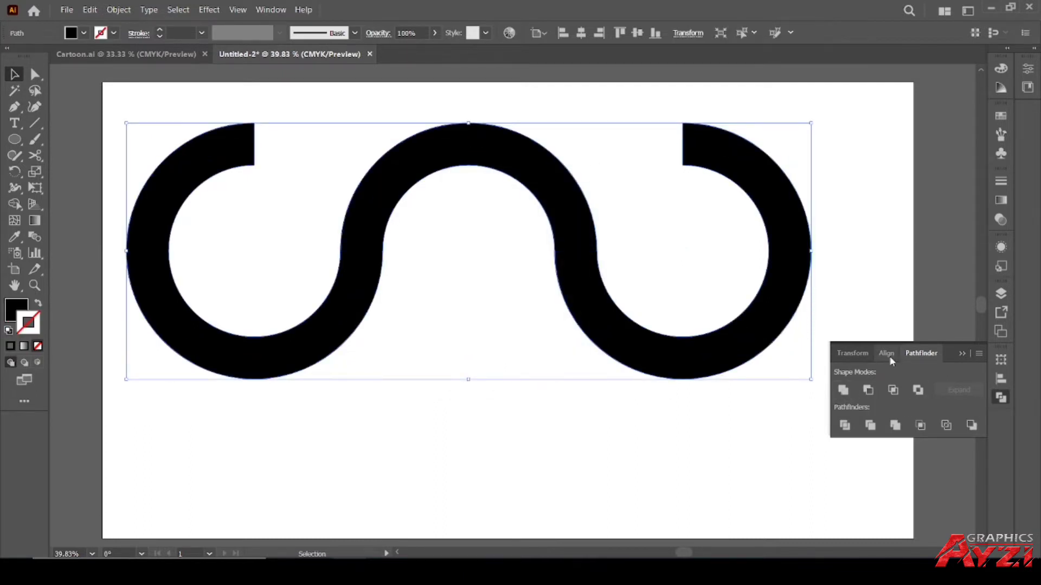
click(852, 201)
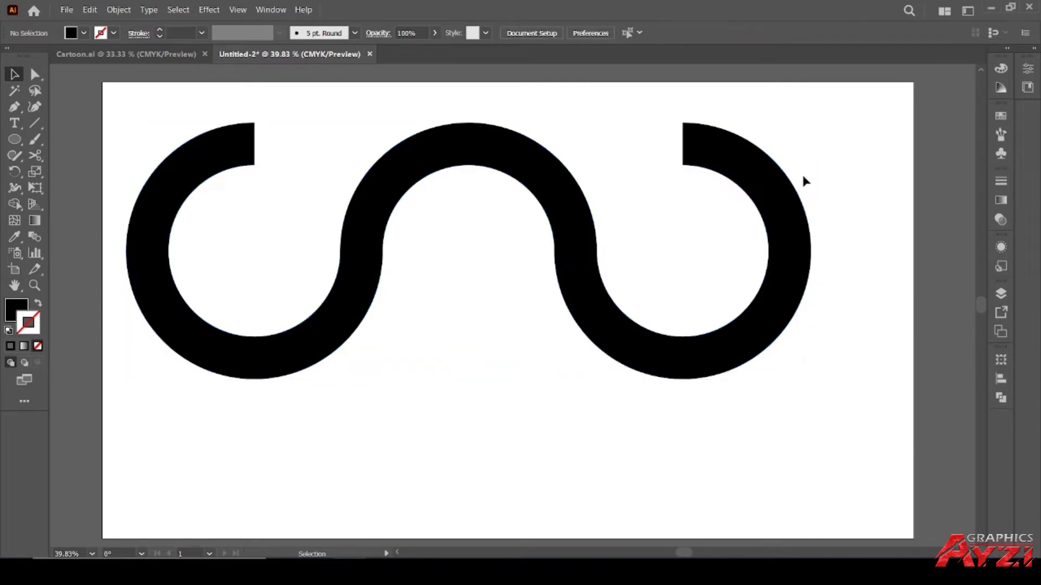
Step: Fill the wave shape with the white-to-black linear gradient
click(790, 211)
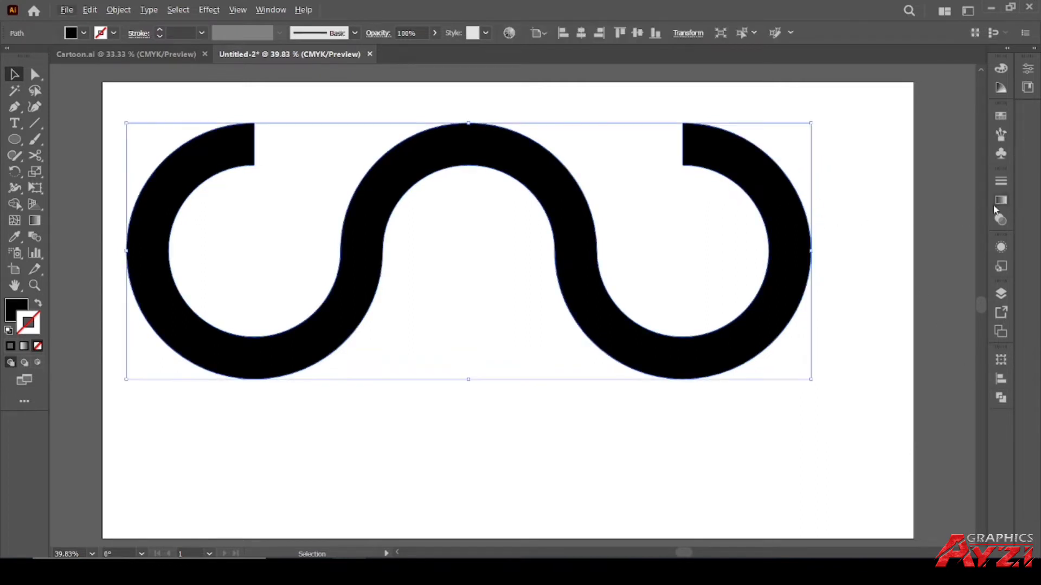
click(1001, 116)
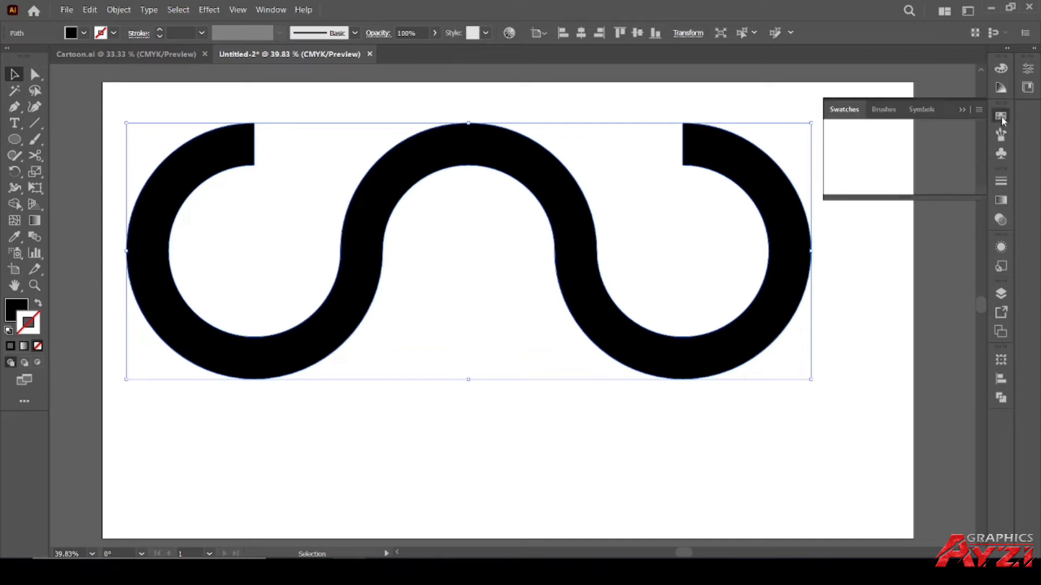
click(1000, 200)
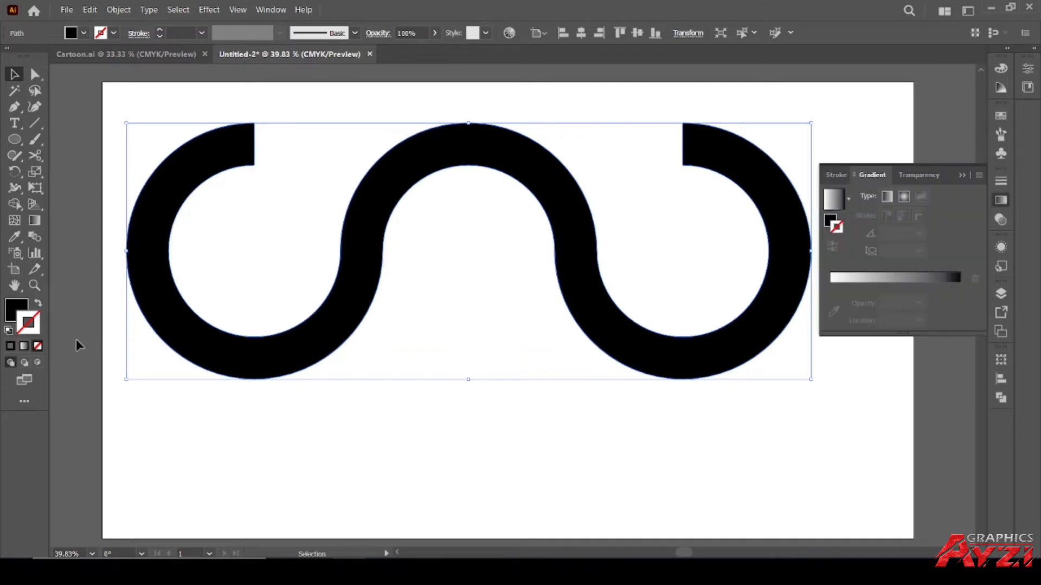
click(11, 345)
click(29, 347)
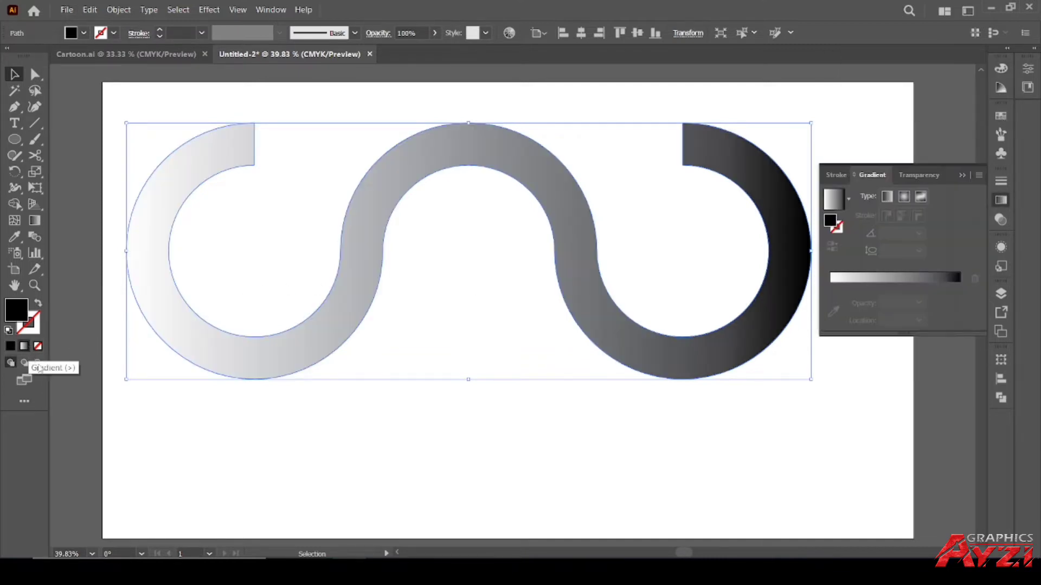
Step: Color the gradient's starting stop teal (C=80 M=10 Y=45 K=0) and add a light blue stop near its middle
double_click(830, 302)
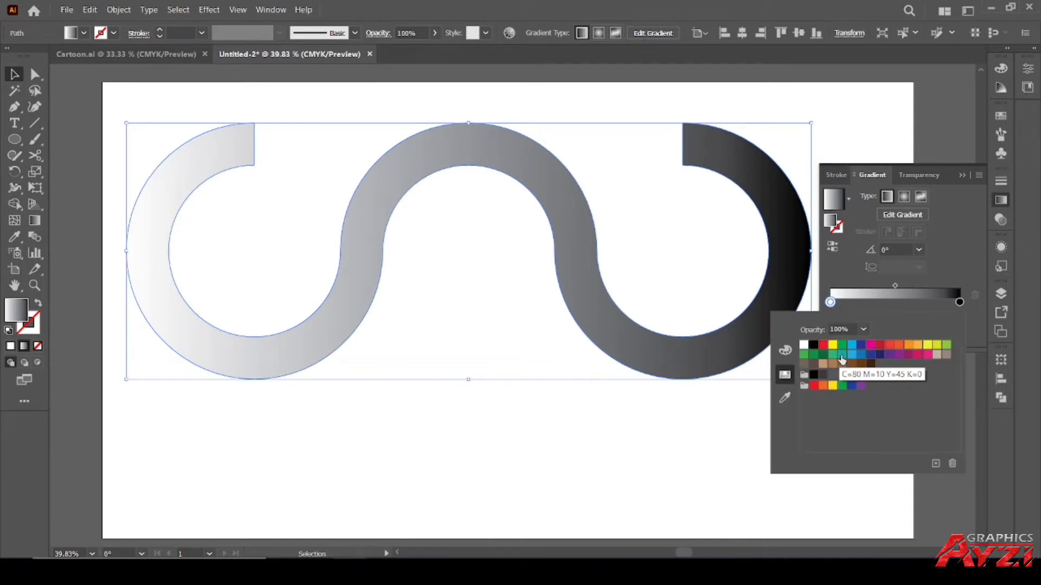
click(840, 356)
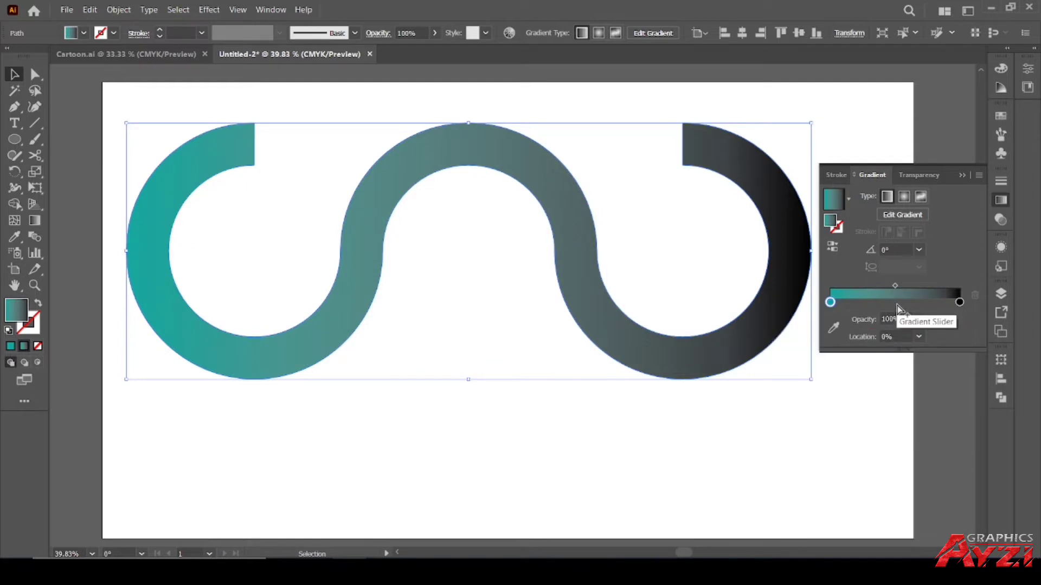
click(897, 301)
double_click(897, 302)
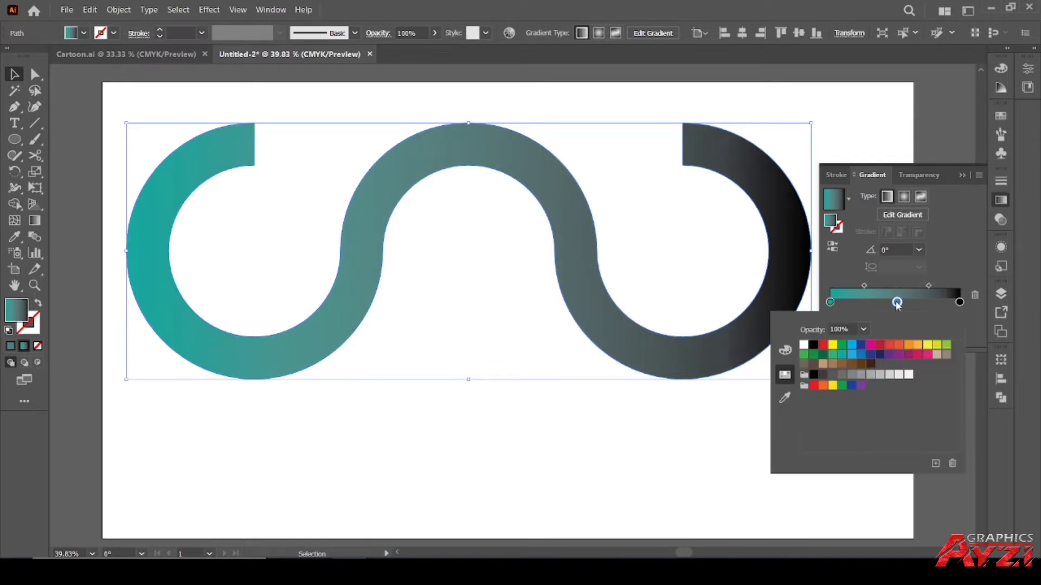
click(851, 355)
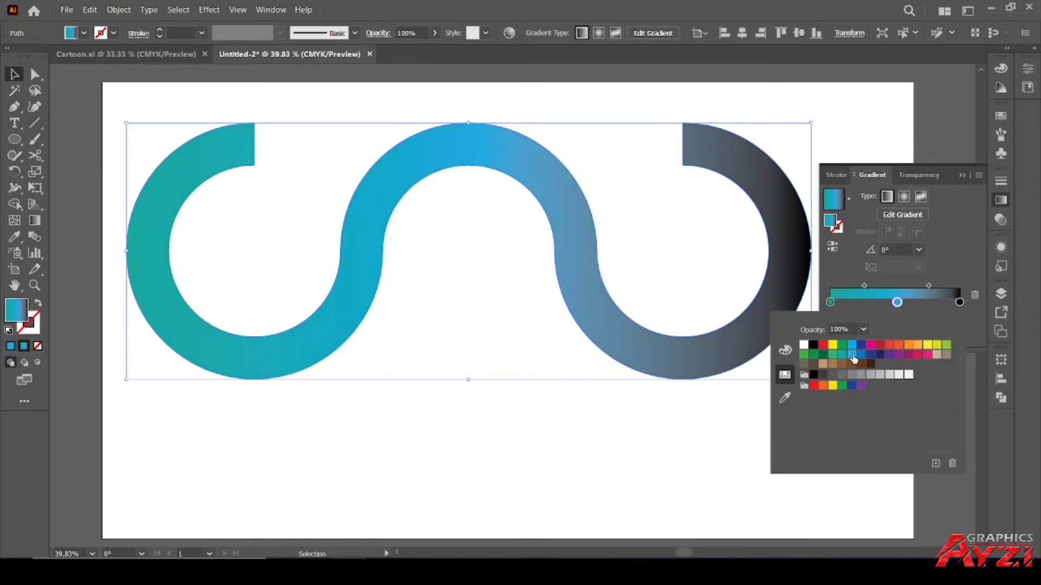
Step: Color the gradient's end stop dark blue and deselect the wave shape
double_click(959, 303)
click(860, 355)
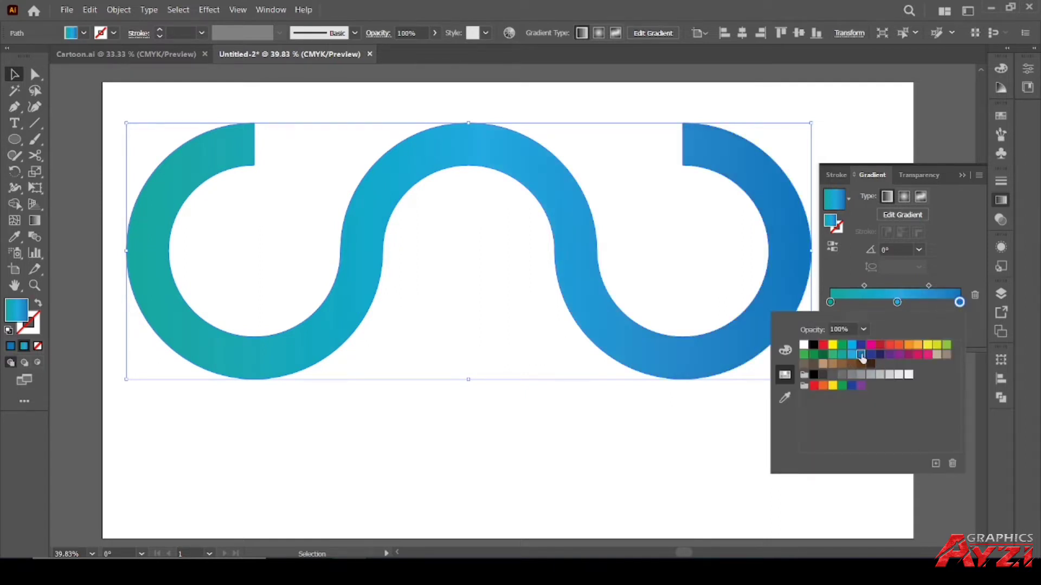
click(870, 355)
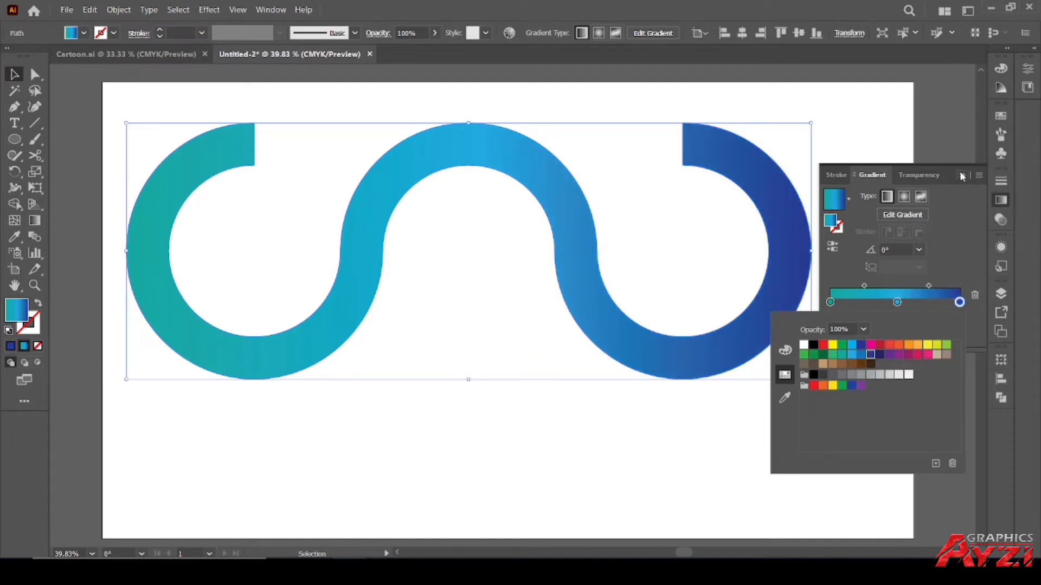
click(962, 176)
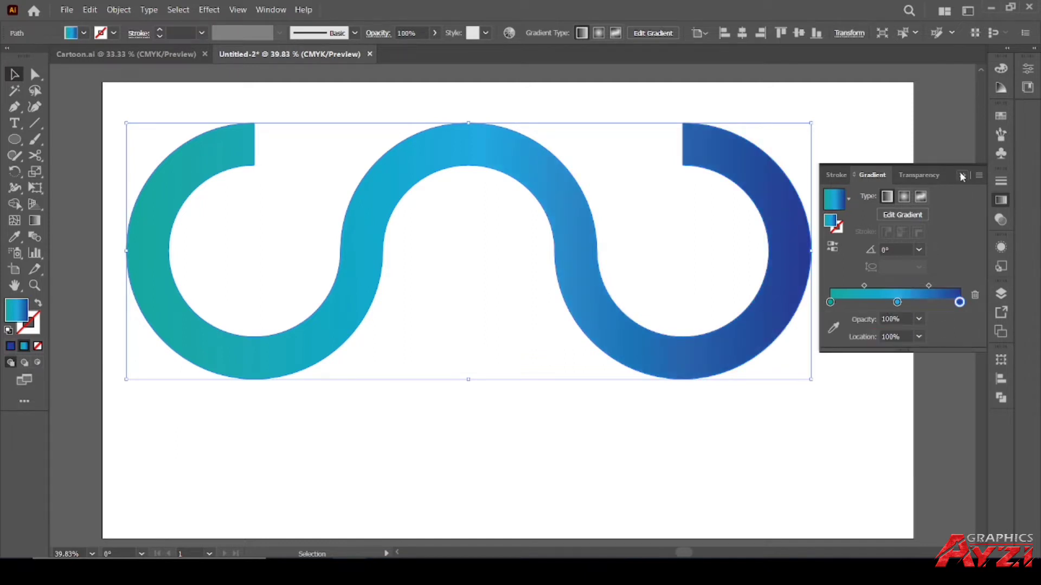
click(962, 175)
click(878, 180)
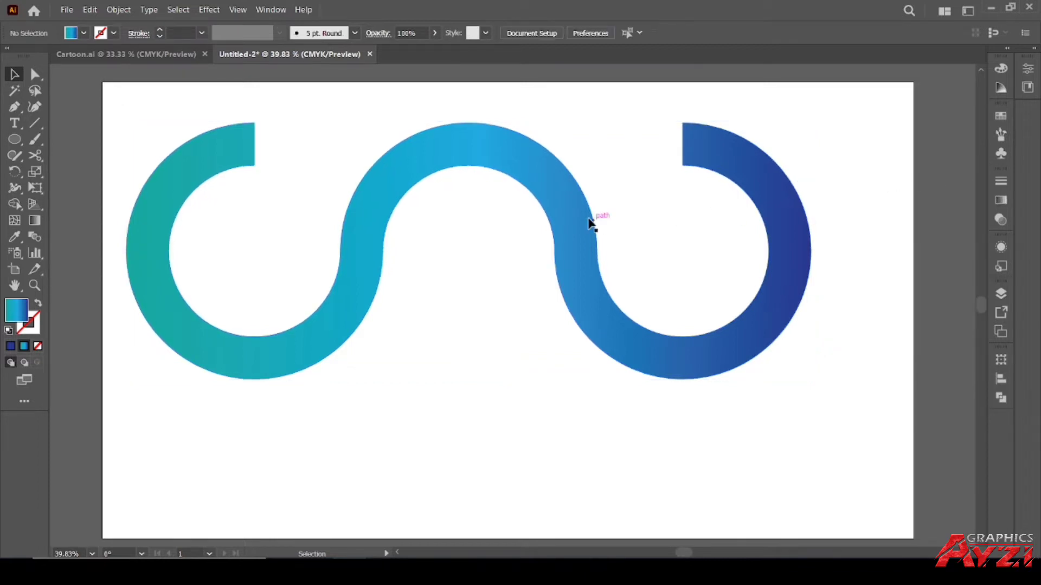
Step: Set the location of the wave gradient's light blue middle stop to 50% and deselect the wave
click(569, 211)
click(1001, 200)
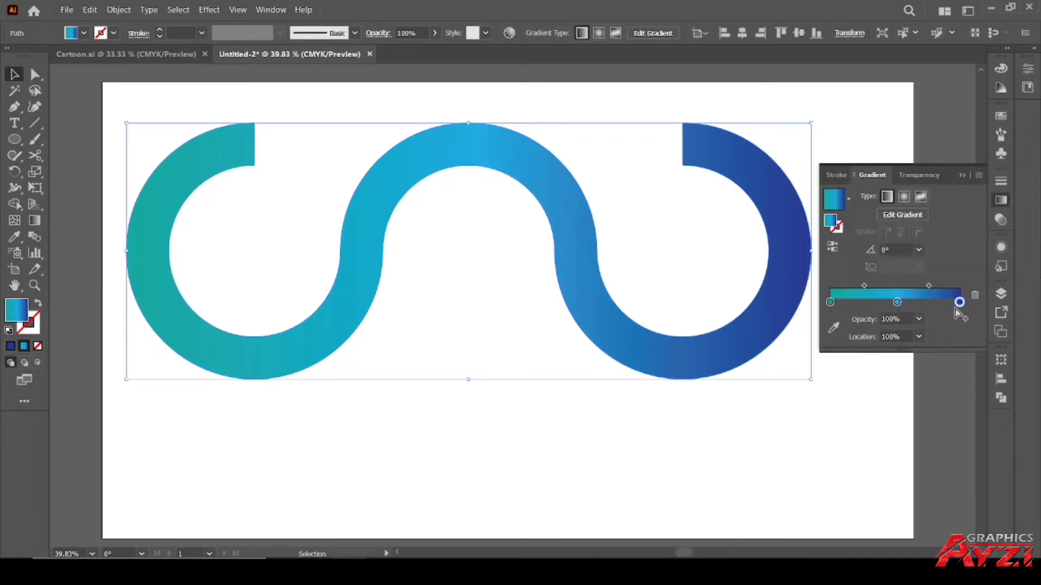
click(897, 302)
double_click(895, 337)
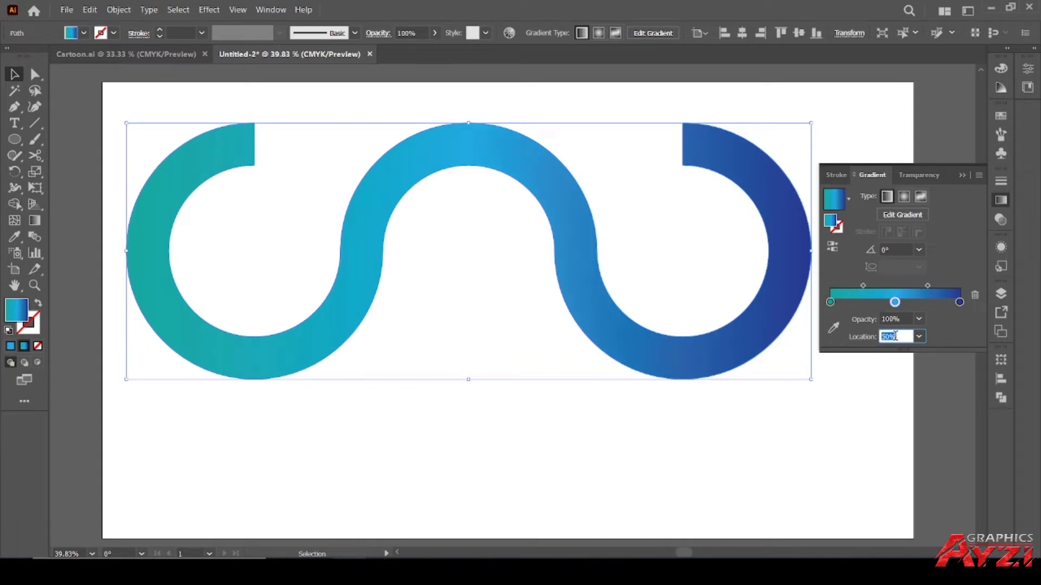
click(13, 75)
click(141, 106)
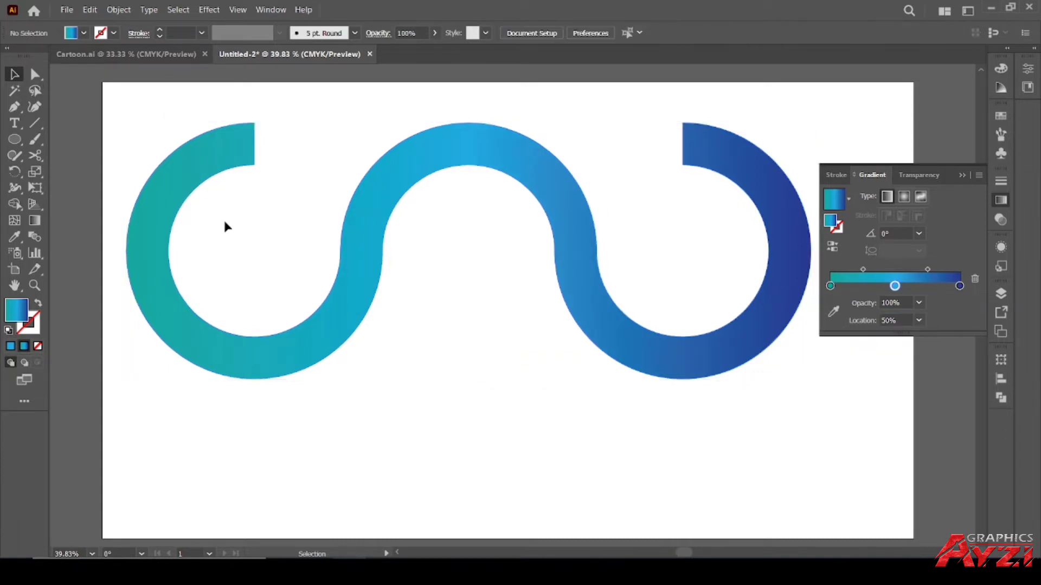
Step: Draw a circle from the middle arch's center out to the arch's inner edge and deselect it
click(16, 141)
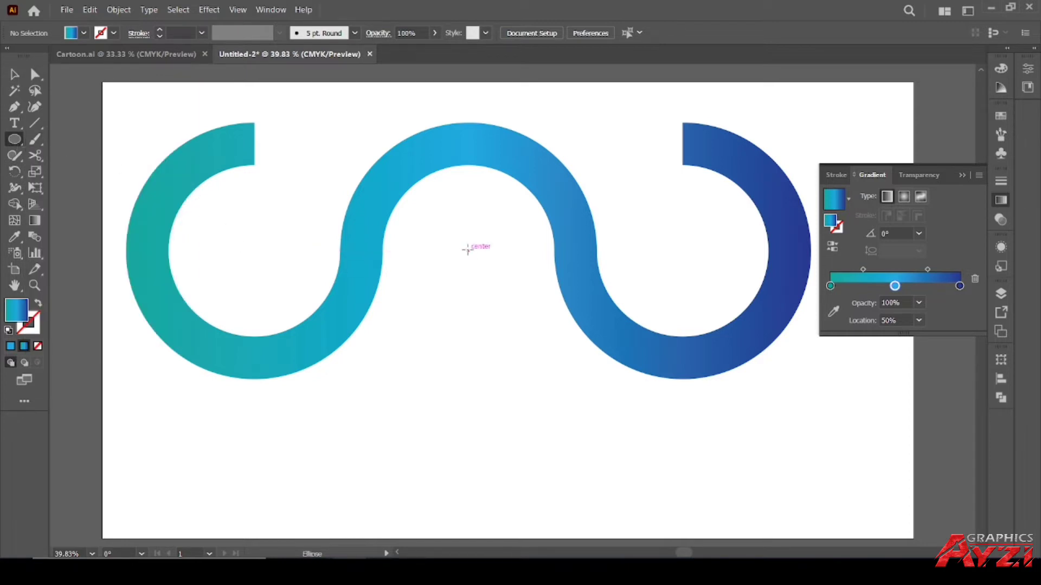
drag(468, 249, 522, 336)
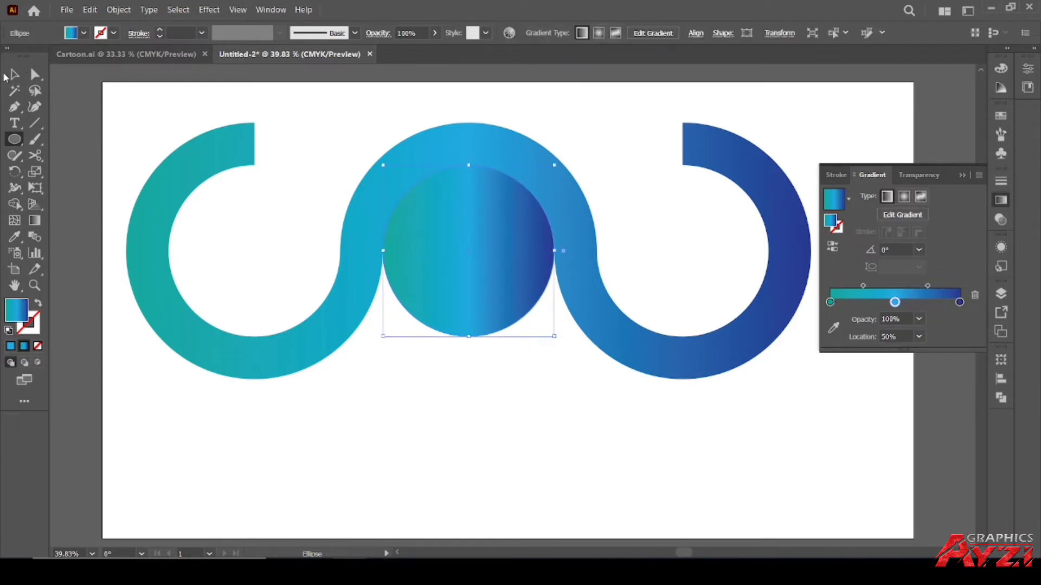
click(15, 75)
click(380, 128)
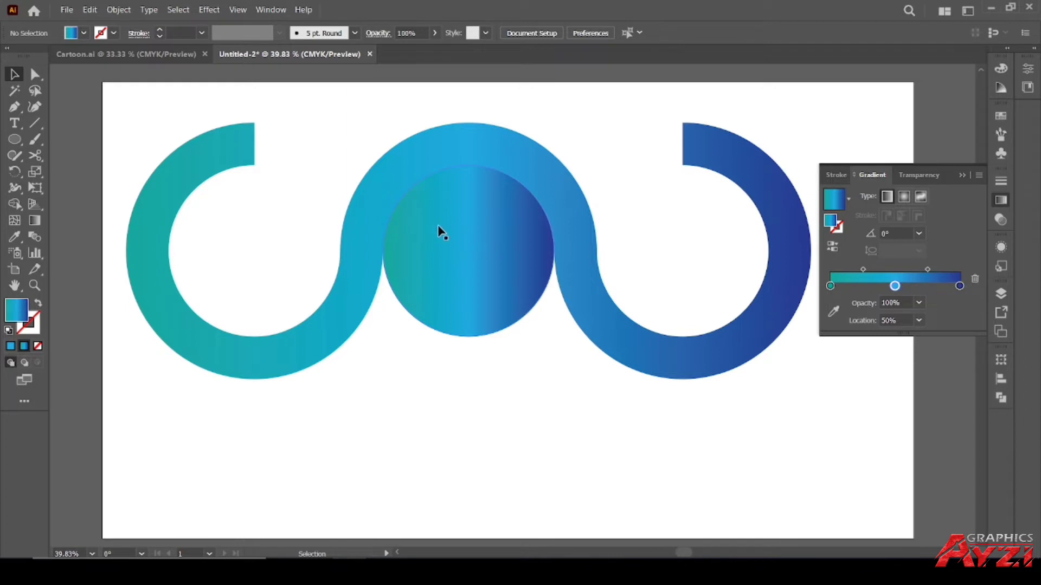
Step: Remove the light blue middle stop from the circle's gradient and color the starting stop gray (C=0 M=0 Y=0 K=40)
click(476, 265)
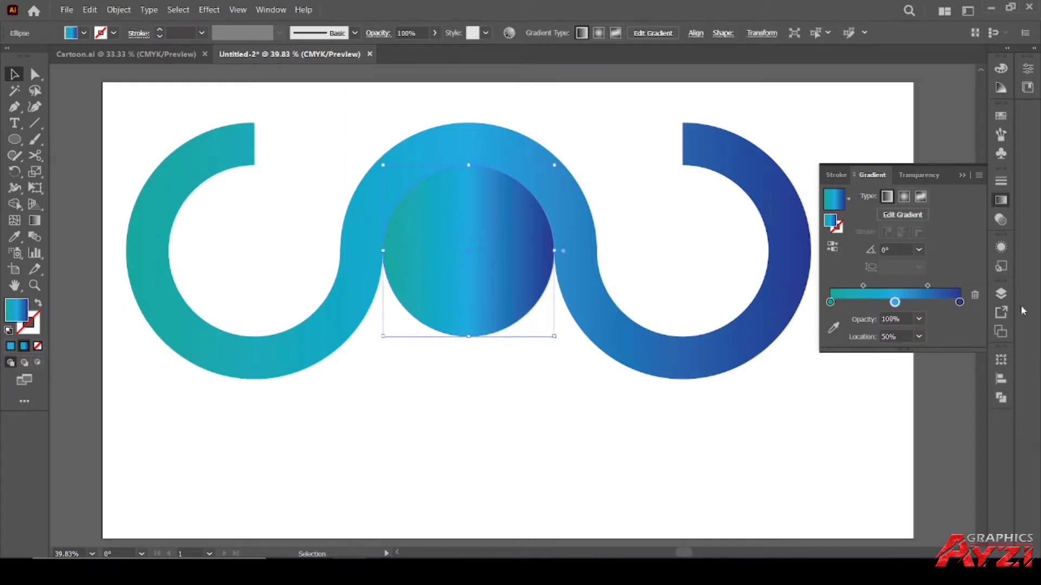
drag(894, 302, 896, 320)
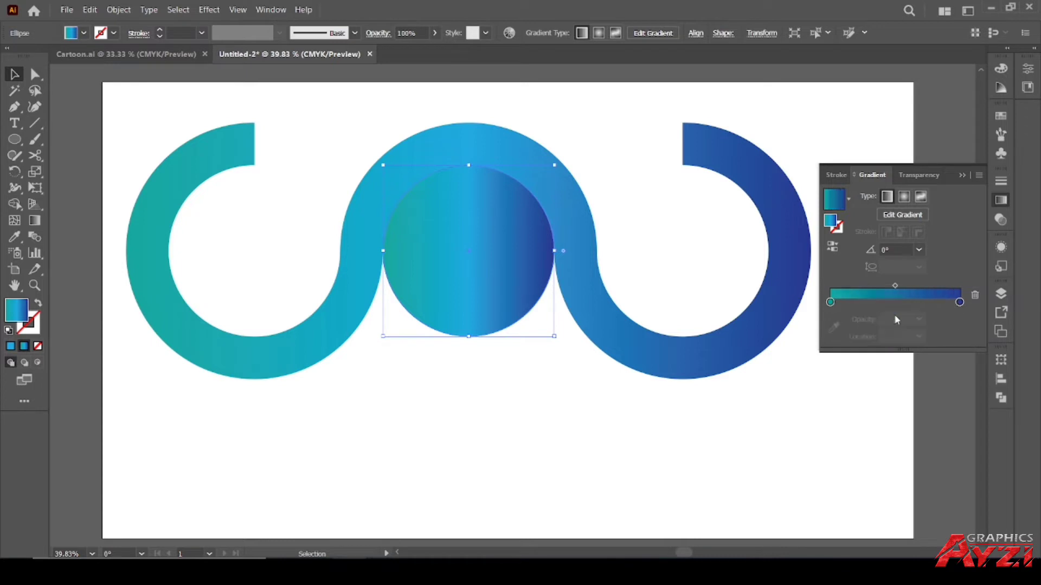
double_click(829, 302)
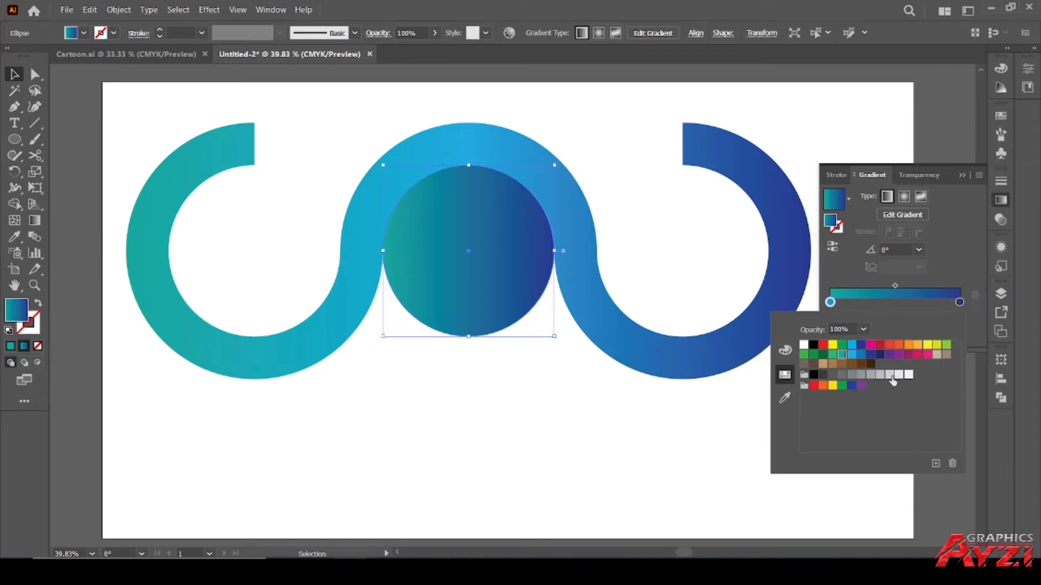
click(870, 375)
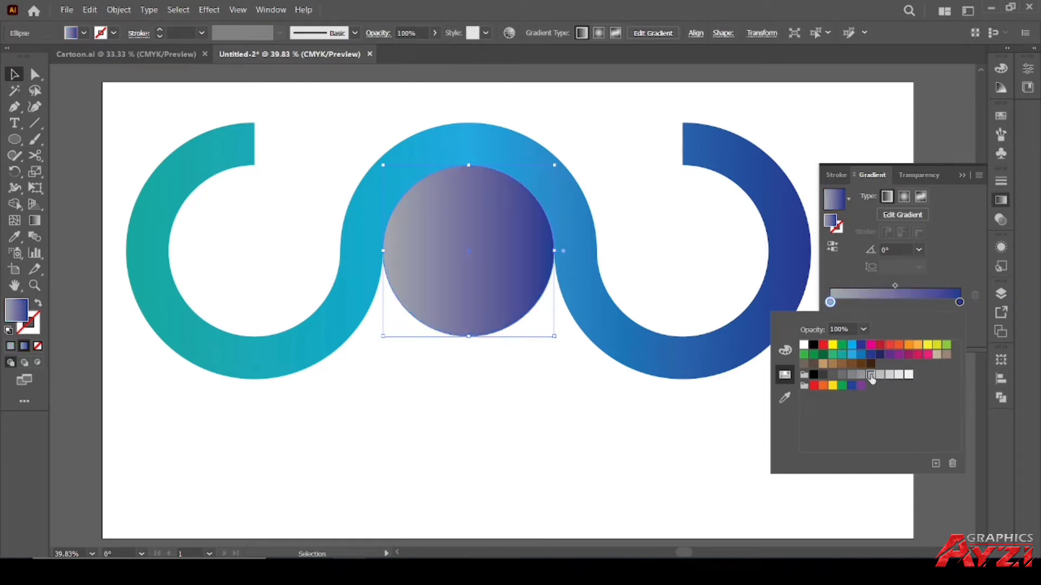
Step: Color the circle gradient's gray stop white and place a white stop at location 0%
double_click(960, 303)
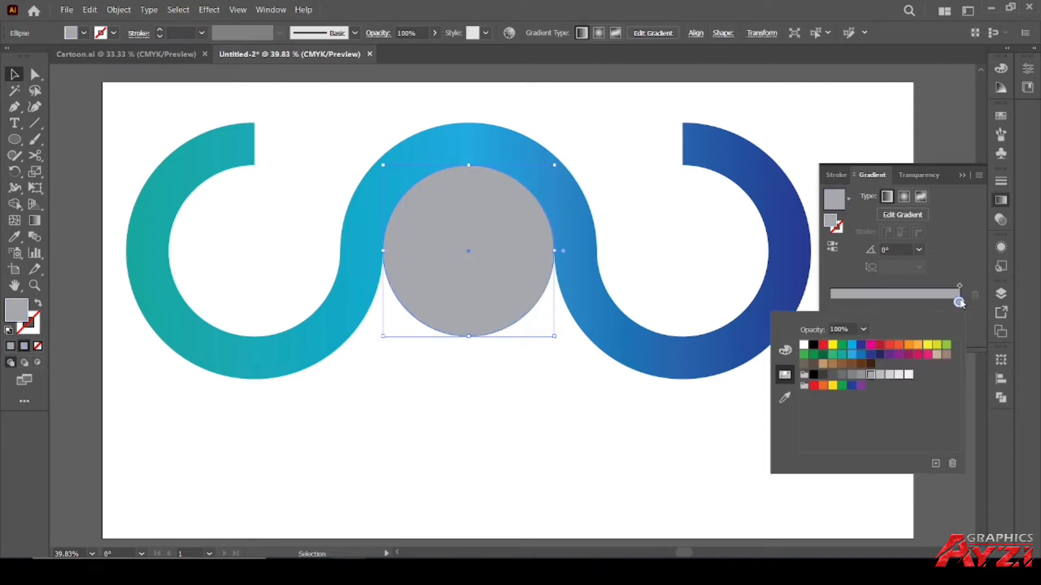
click(805, 347)
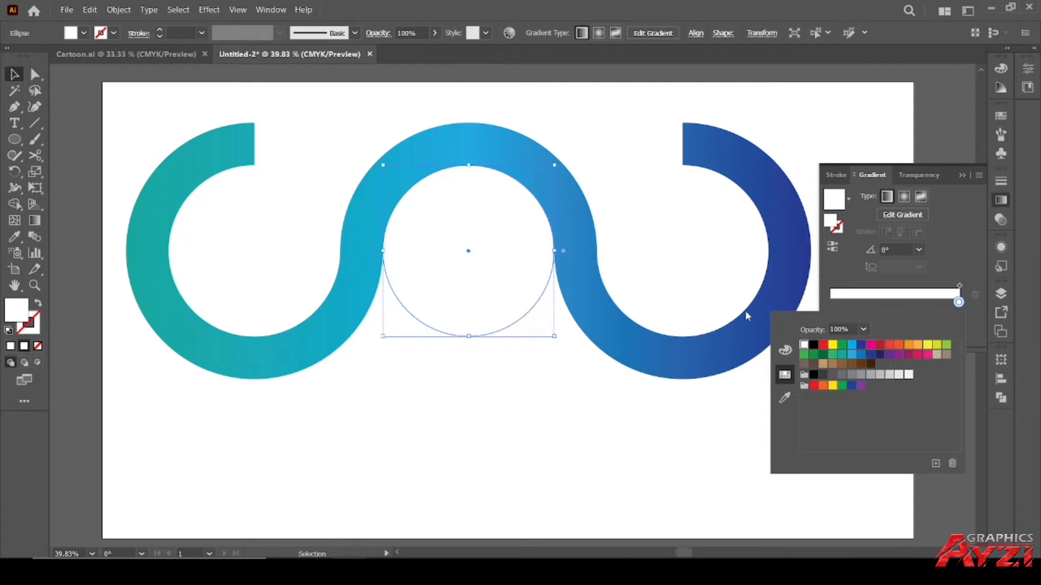
click(474, 283)
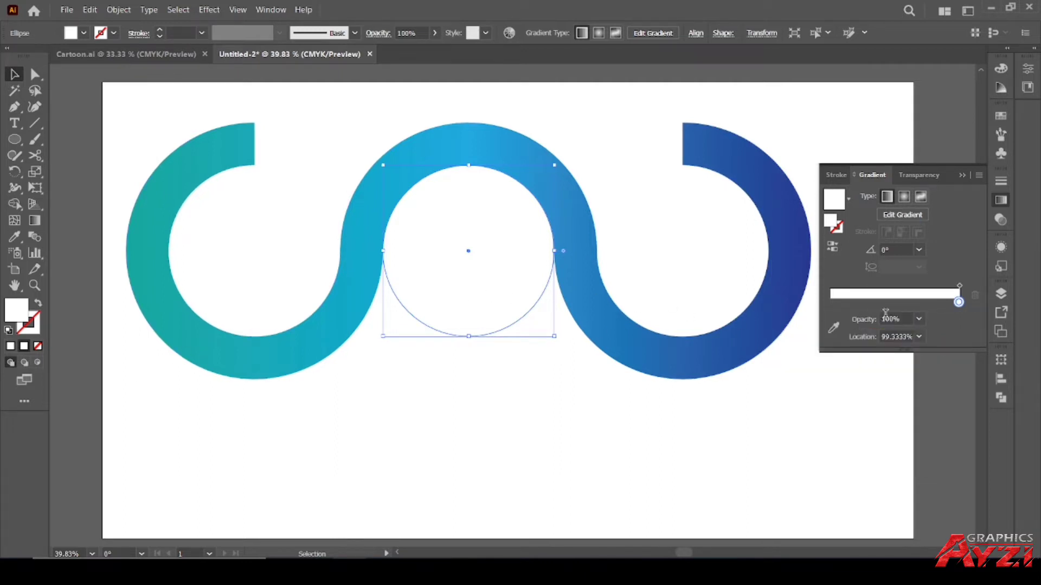
click(830, 302)
click(34, 332)
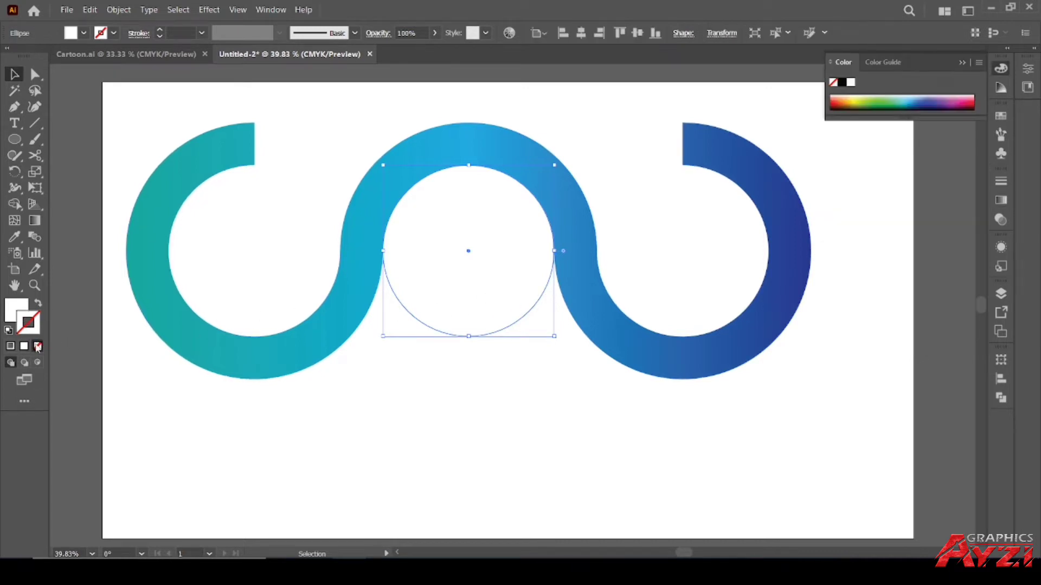
click(16, 310)
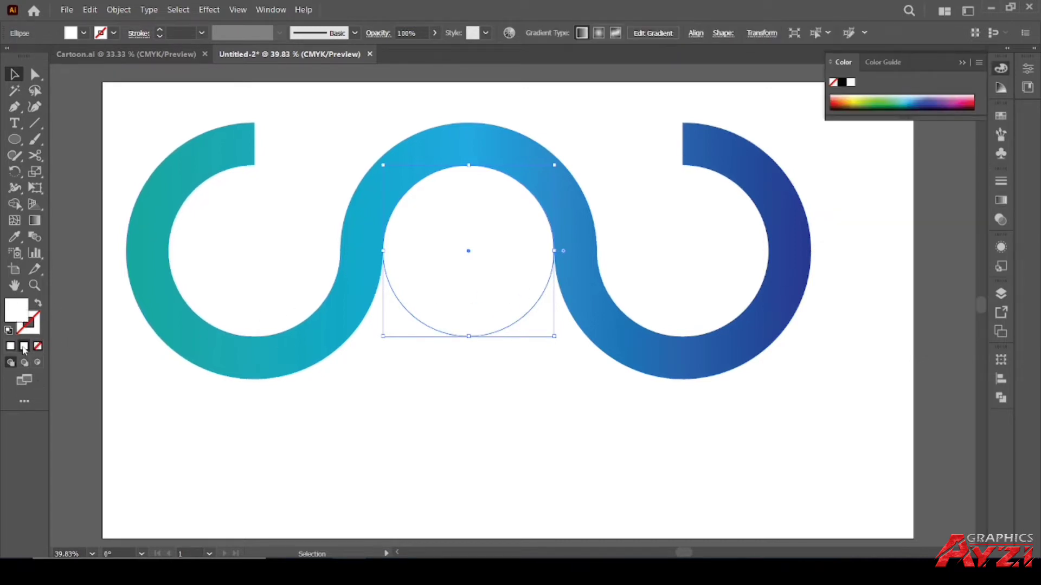
click(1001, 200)
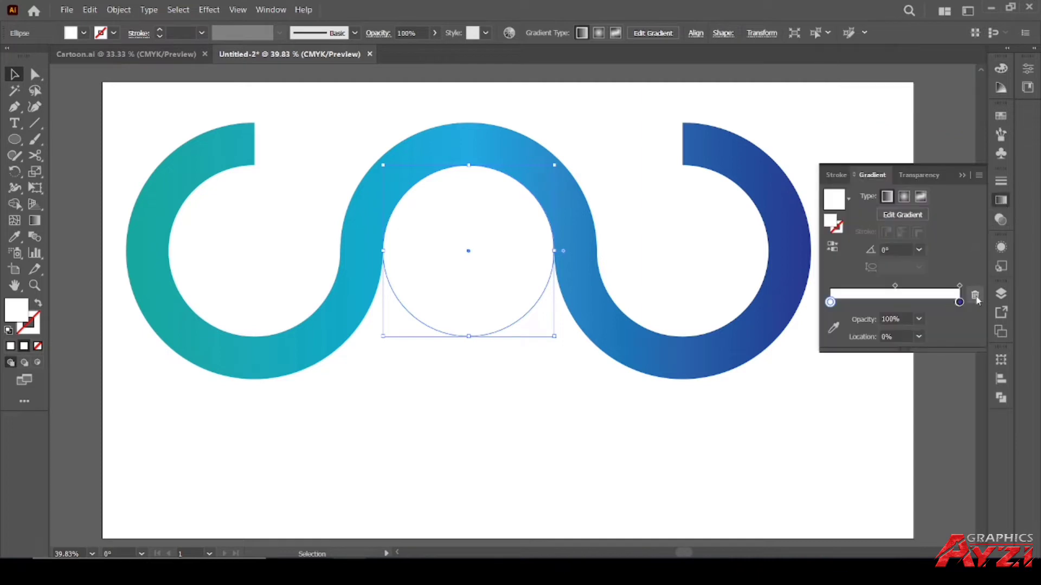
Step: Color the dark blue end stop of the circle's gradient gray (C=0 M=0 Y=0 K=40)
double_click(960, 303)
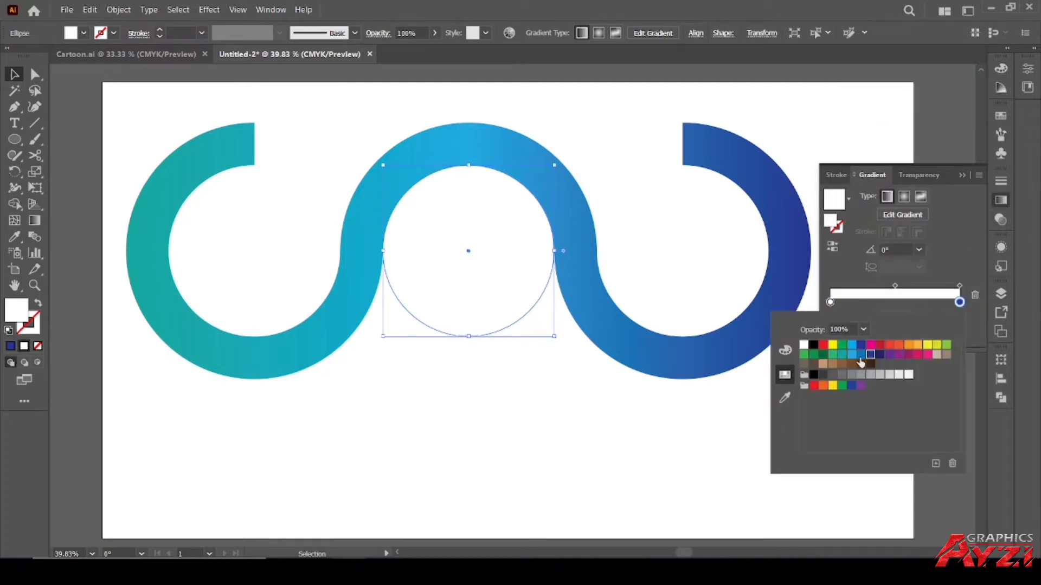
click(871, 375)
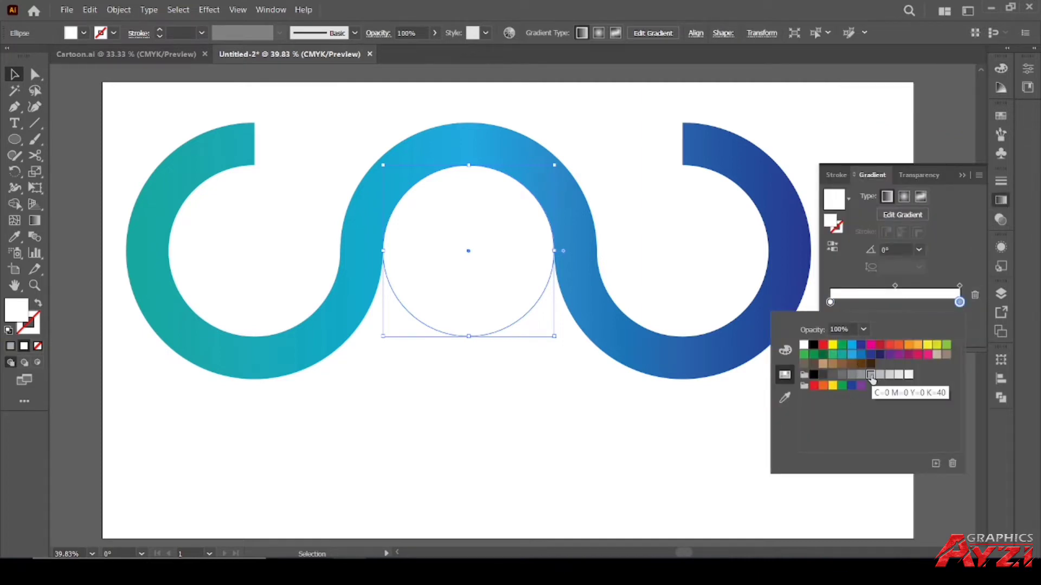
click(461, 282)
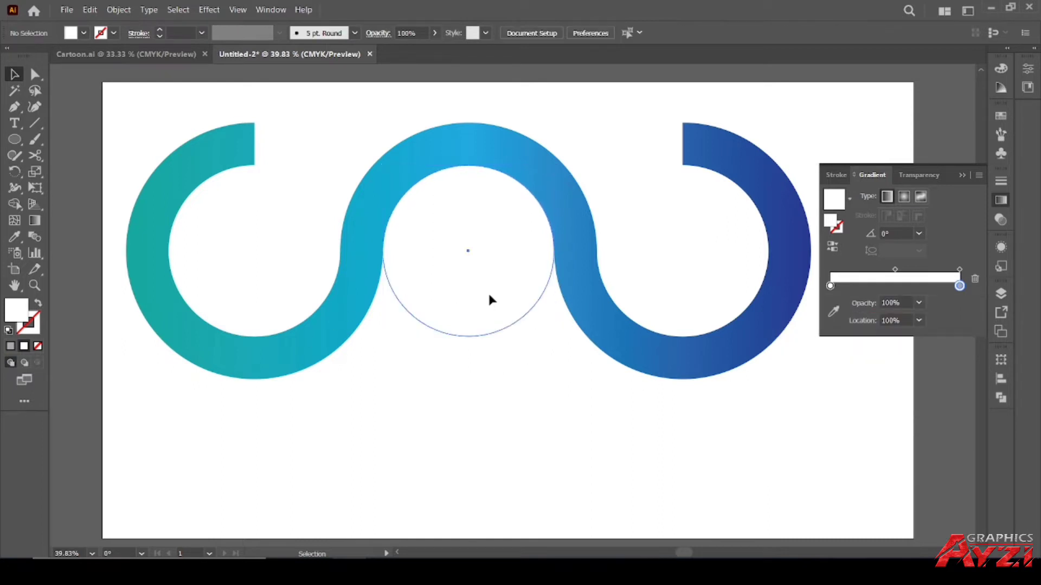
drag(487, 291, 489, 331)
key(ctrl+z)
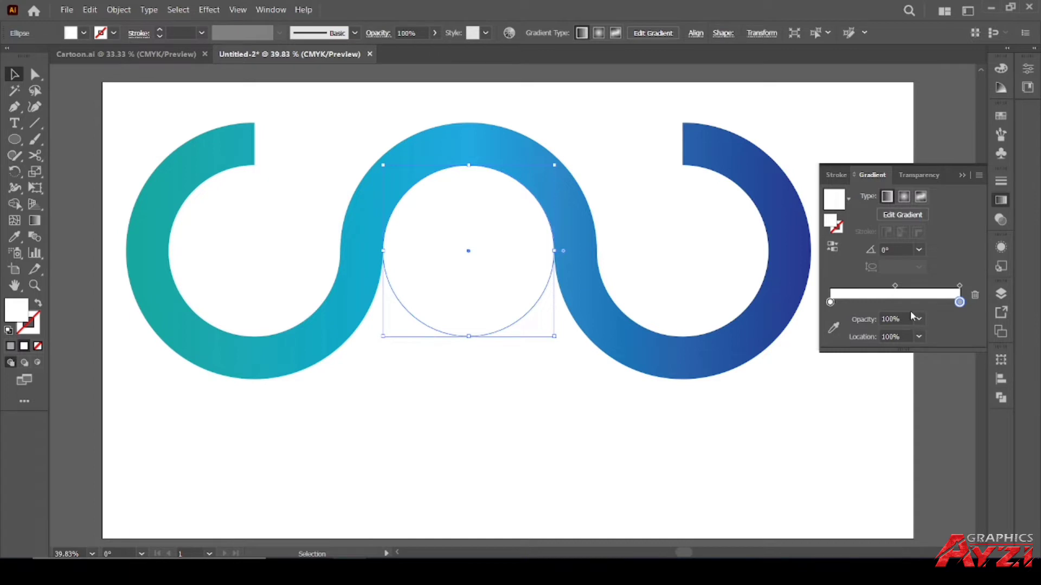
Step: Set the circle gradient's starting stop to white and remove the extra white stop beside the gray end stop
double_click(830, 302)
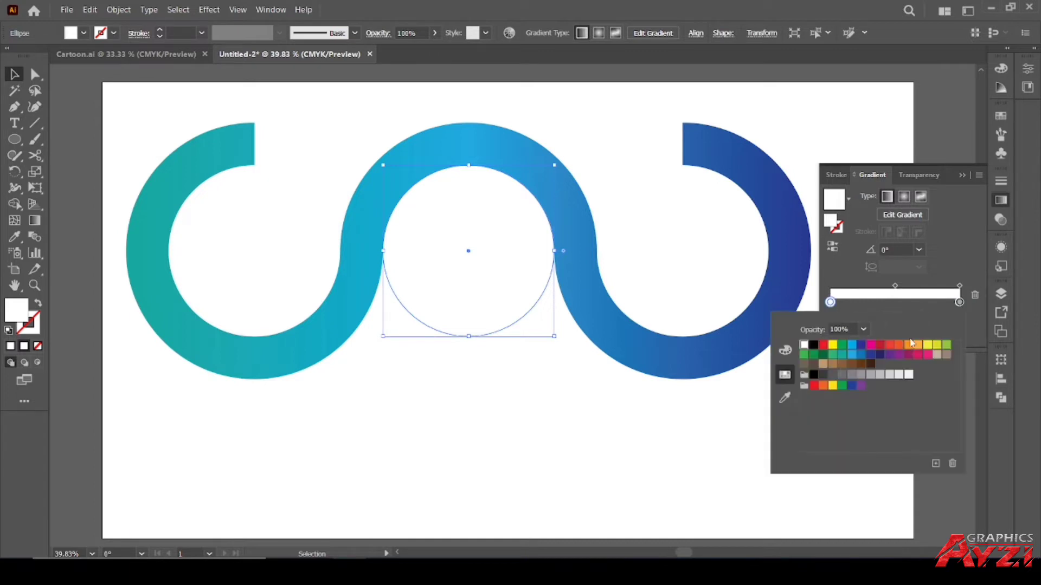
click(909, 346)
click(804, 345)
click(960, 303)
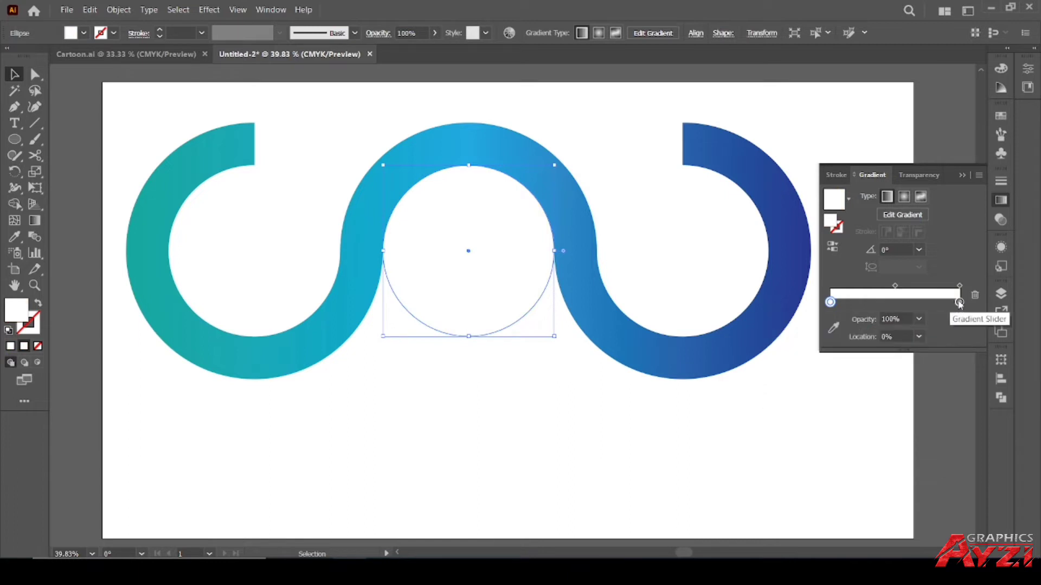
mouse_move(959, 302)
mouse_down()
mouse_move(939, 303)
mouse_move(959, 305)
mouse_move(955, 332)
mouse_move(958, 302)
mouse_up()
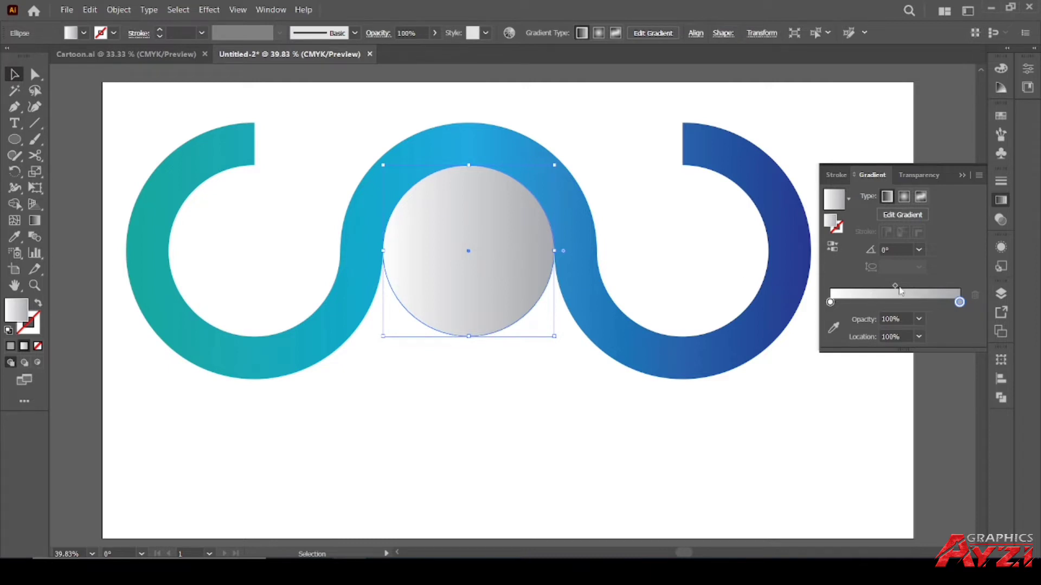
Step: Set the midpoint location between the circle gradient's white and gray stops to 70%
drag(898, 287, 938, 288)
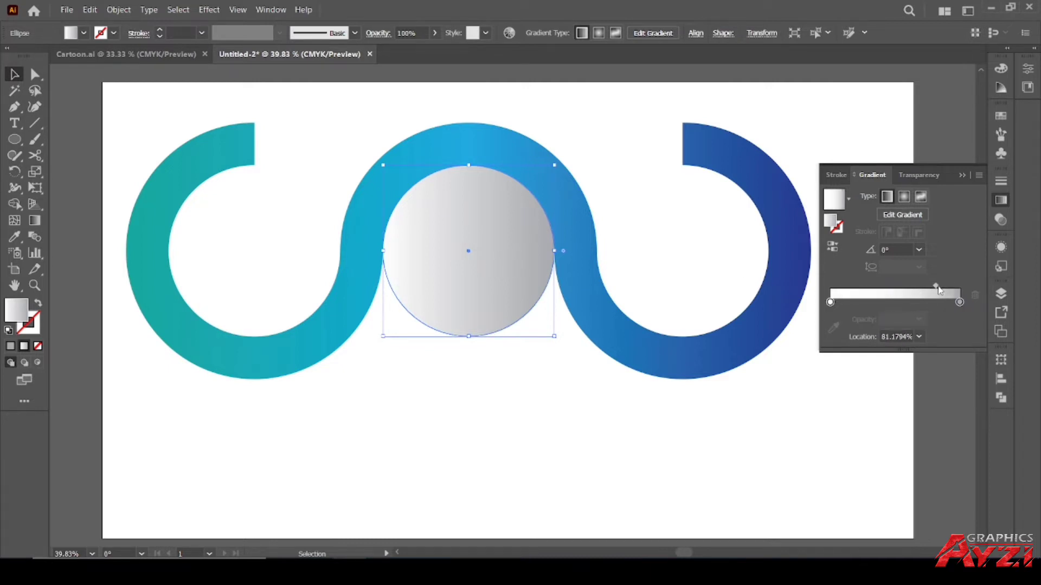
click(894, 336)
text(78)
key(Return)
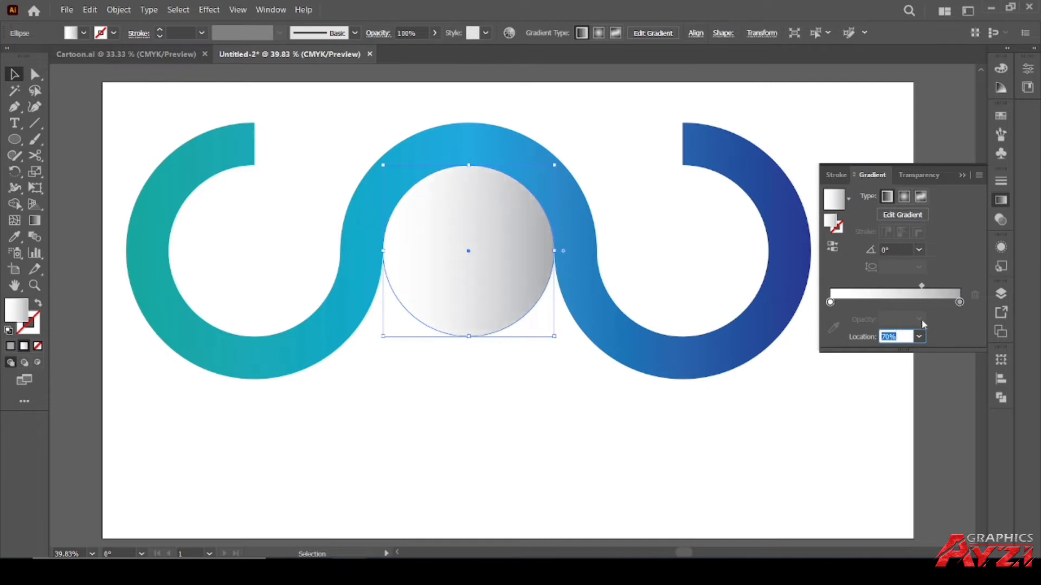
Step: Lighten the circle gradient's gray end stop to K=30
click(959, 302)
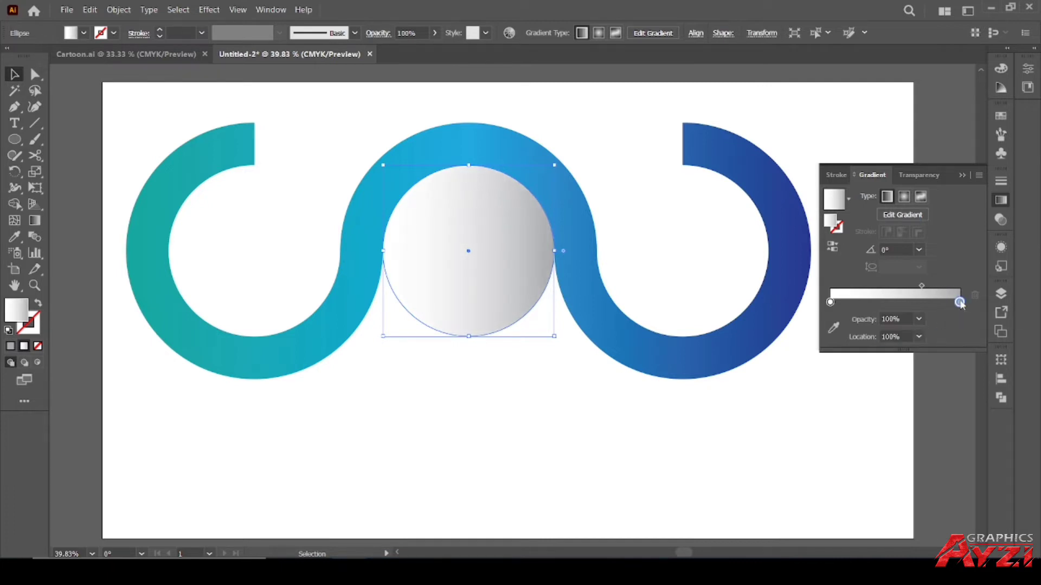
double_click(959, 302)
click(785, 351)
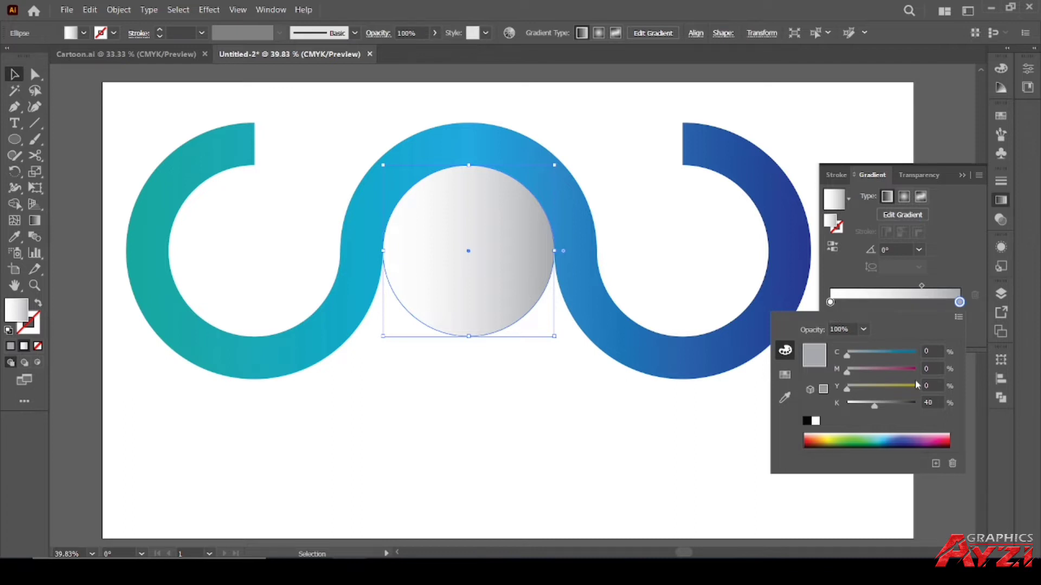
click(936, 404)
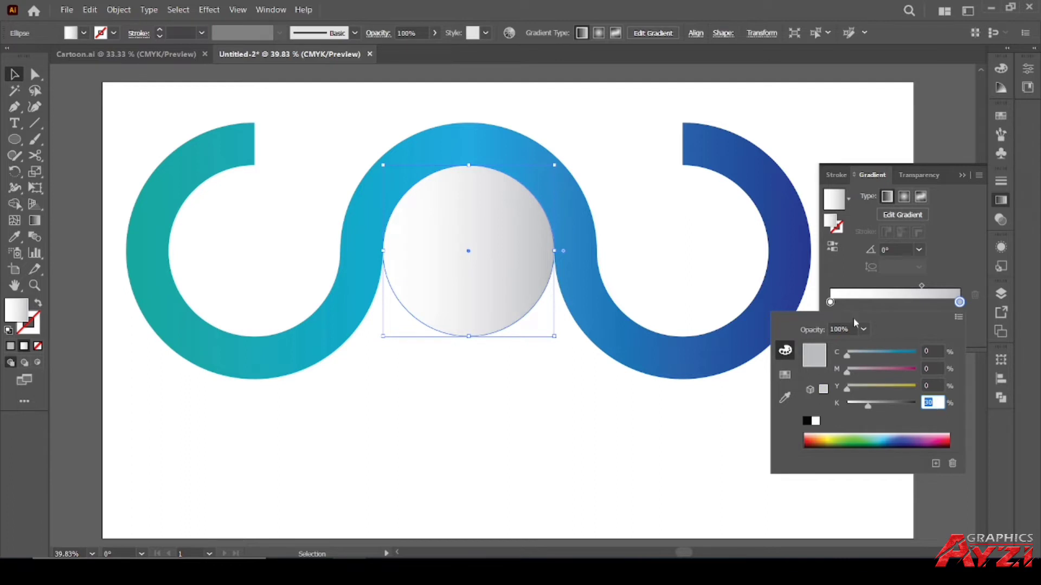
Step: Change the circle gradient's starting stop from white to a very light gray with K=5
click(830, 302)
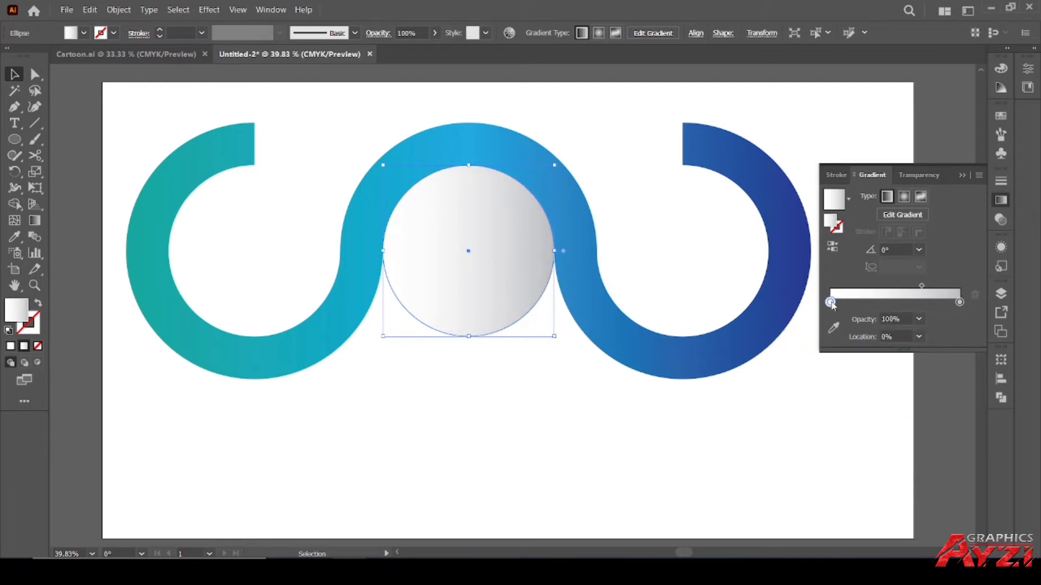
double_click(830, 302)
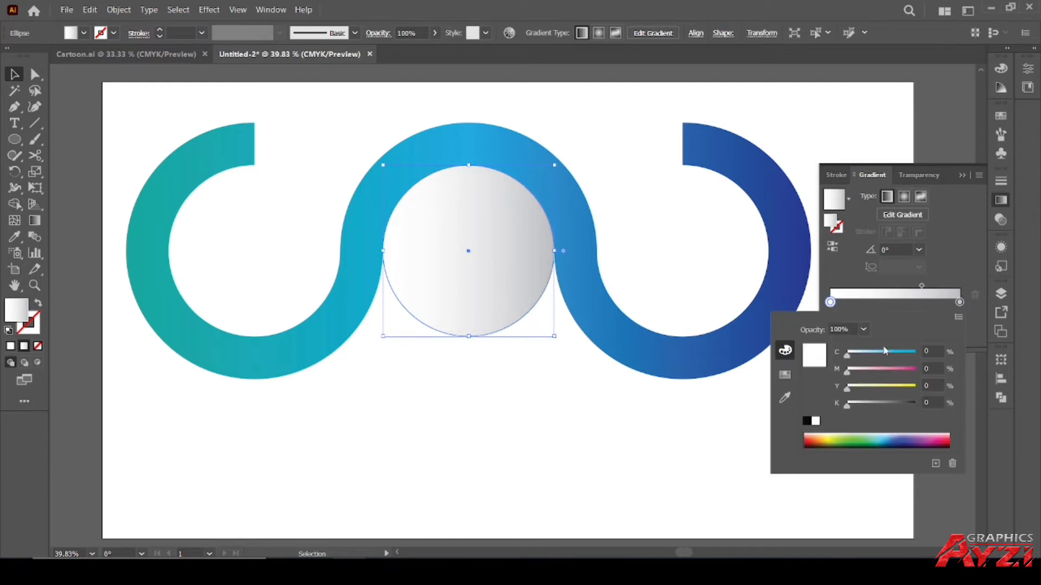
click(937, 402)
text(3)
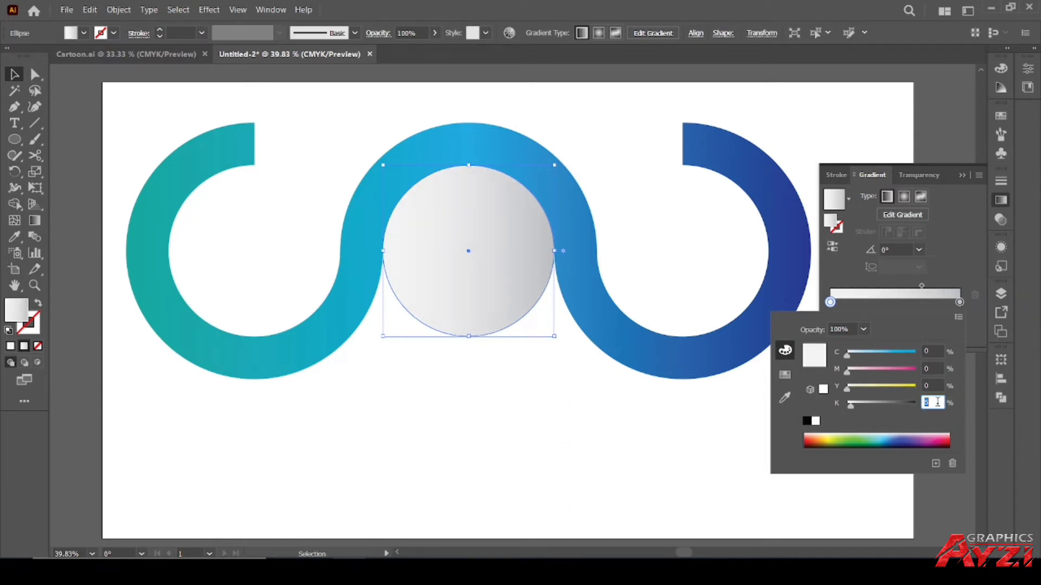
click(665, 421)
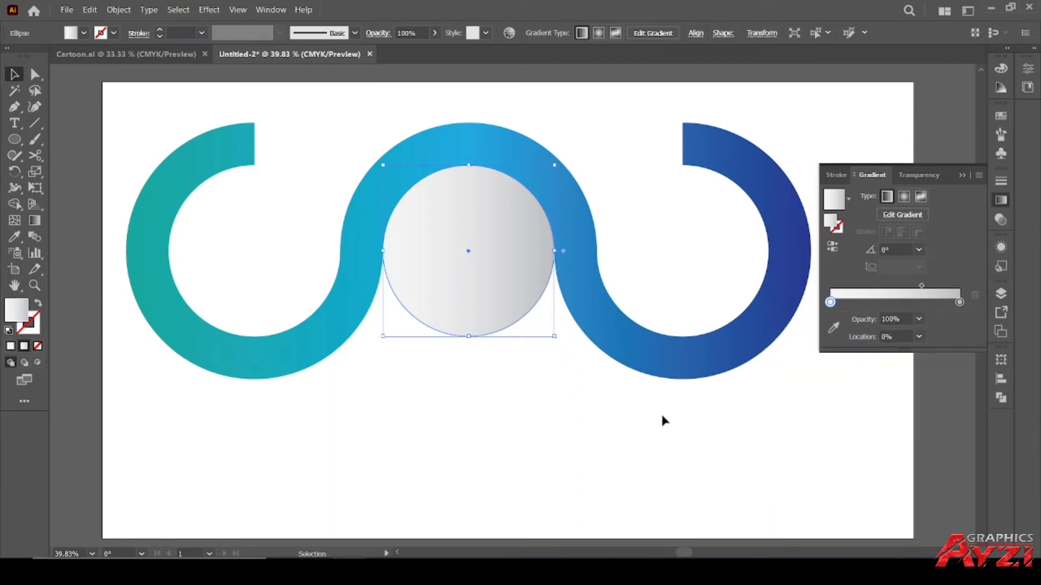
Step: Redirect the circle's gradient diagonally from its upper-left edge to its lower-right edge, at an angle of about -54°
click(36, 222)
mouse_move(420, 180)
mouse_down()
mouse_move(535, 321)
mouse_move(521, 321)
mouse_up()
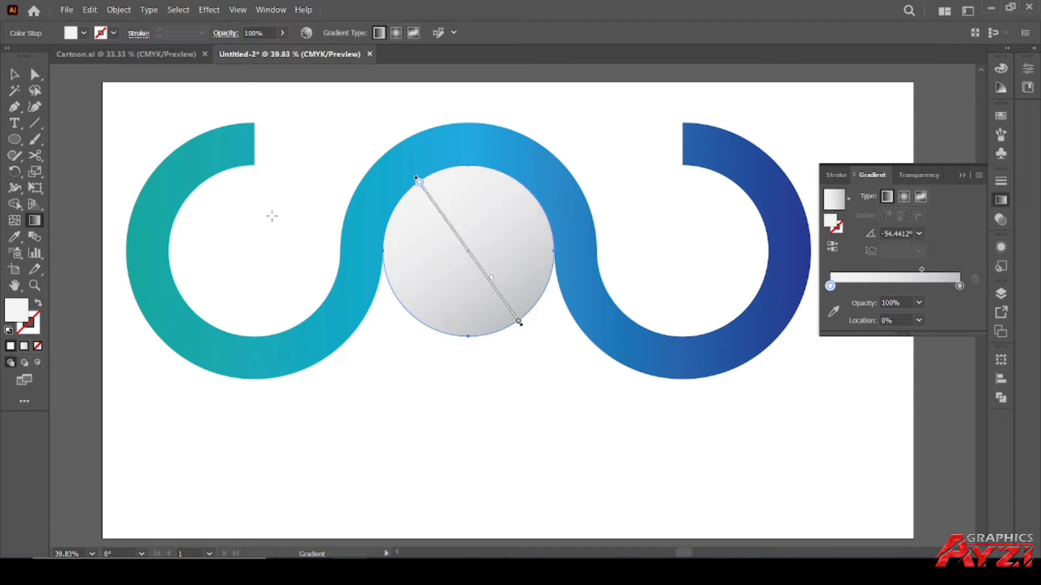
click(14, 74)
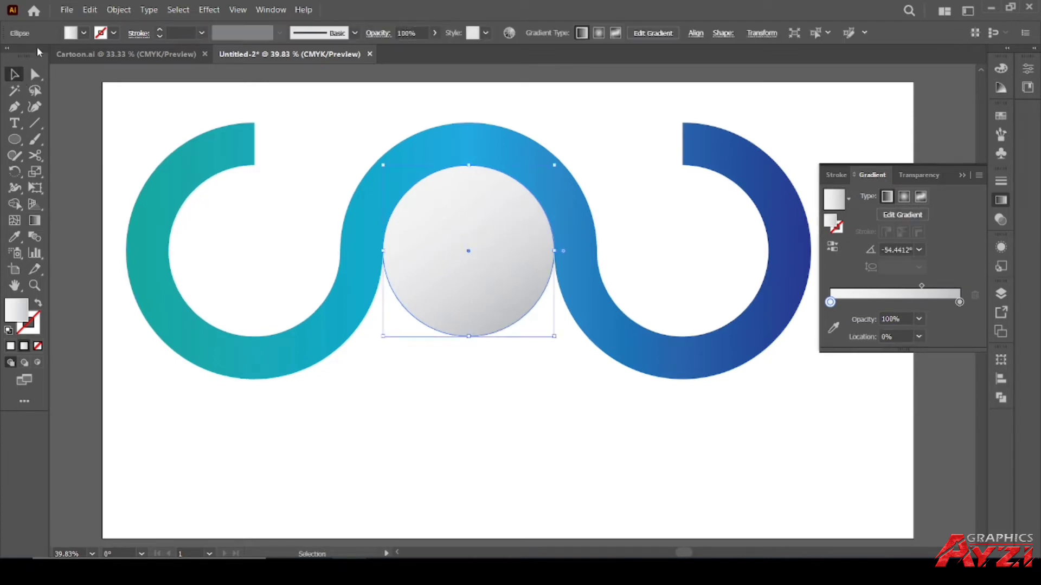
Step: Create an inset copy of the middle gradient circle with Offset Path at -10 px, using miter joins
click(118, 10)
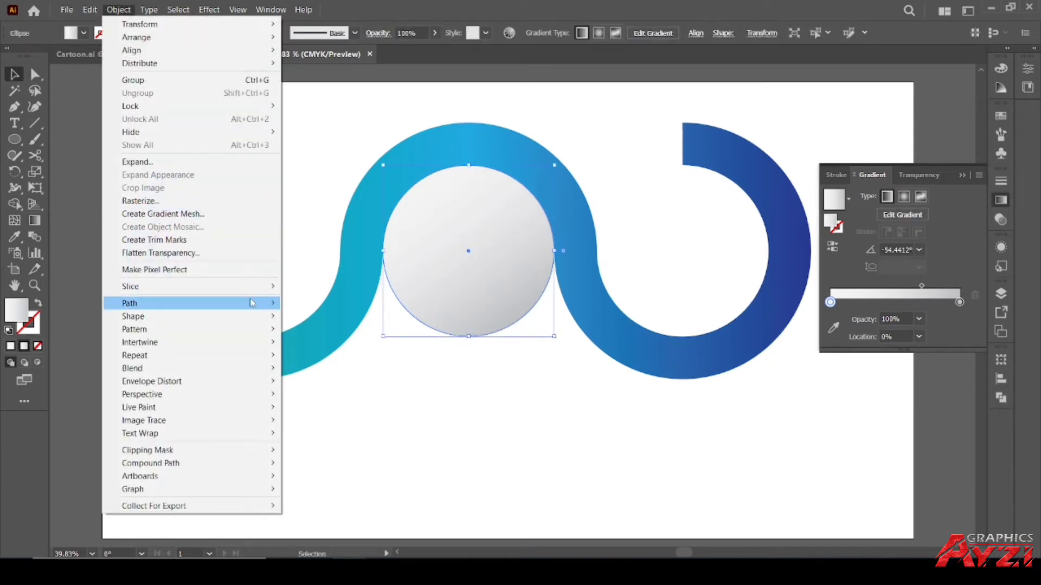
mouse_move(243, 303)
click(324, 346)
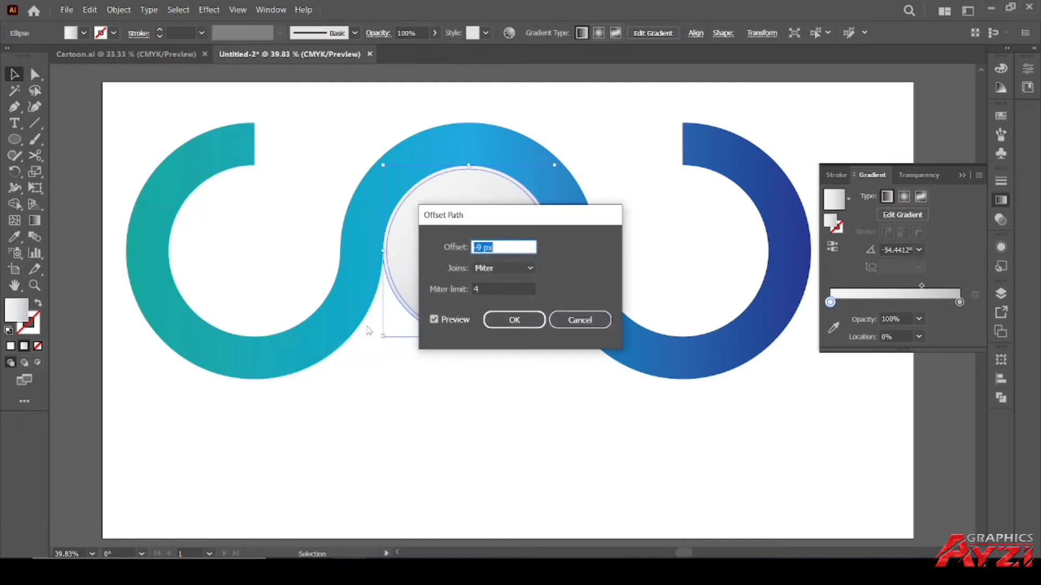
drag(529, 222, 595, 230)
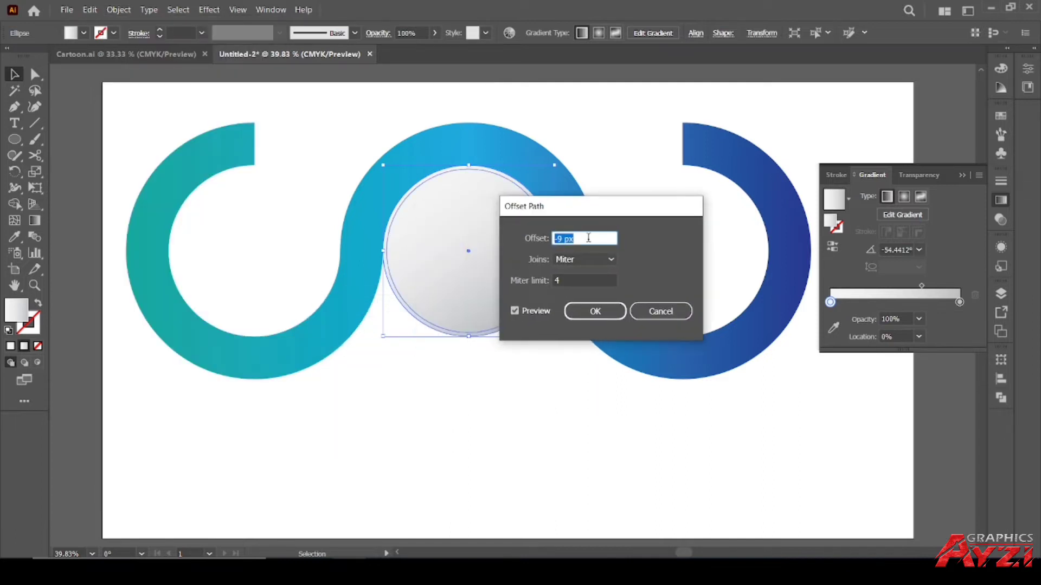
key(Down)
key(Down)
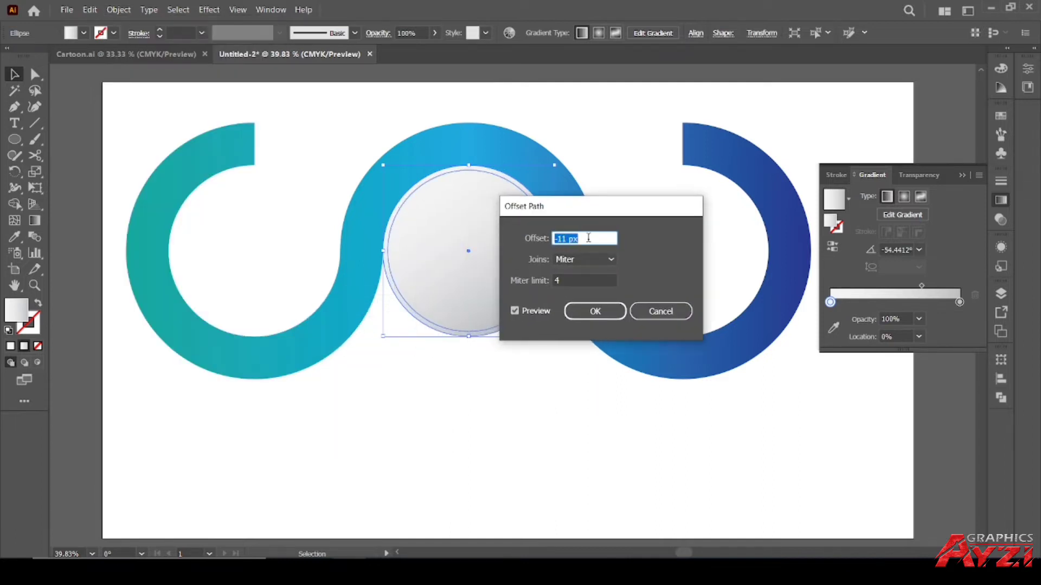
key(Up)
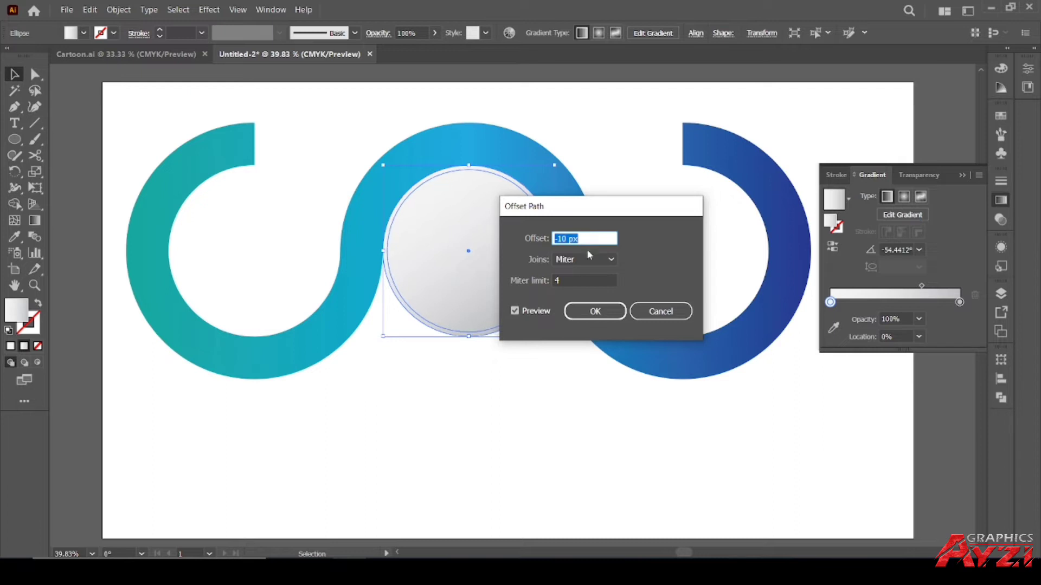
click(596, 310)
Step: Reverse the gradient of the inset circle and group it with the larger circle behind it
click(835, 247)
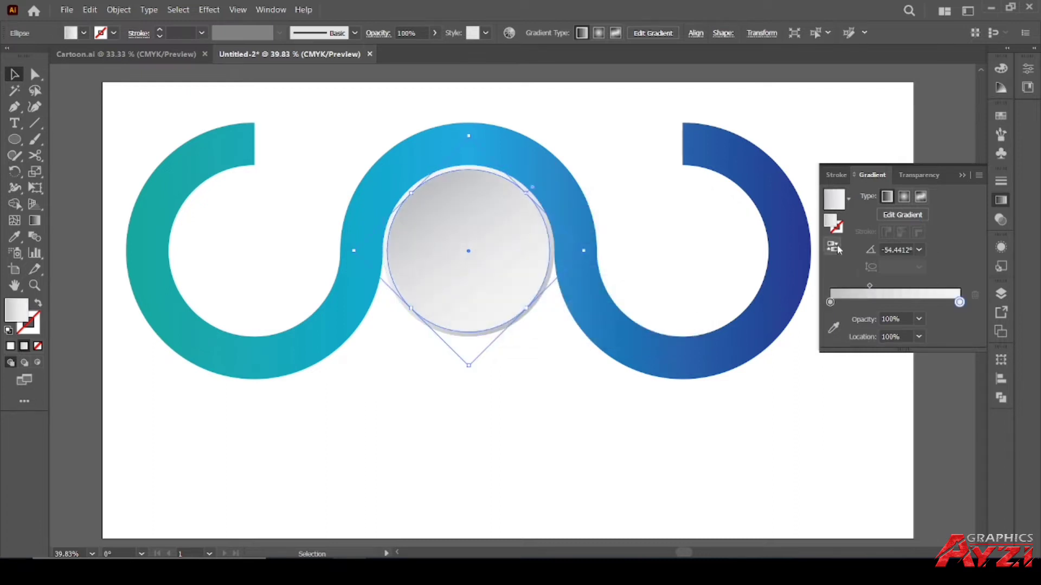
click(453, 405)
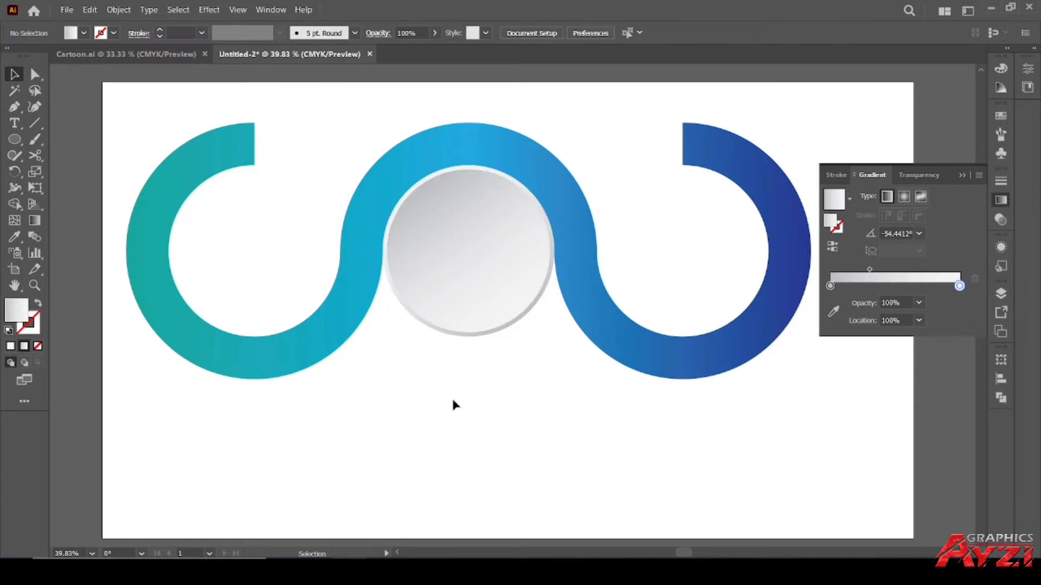
click(481, 291)
right_click(493, 261)
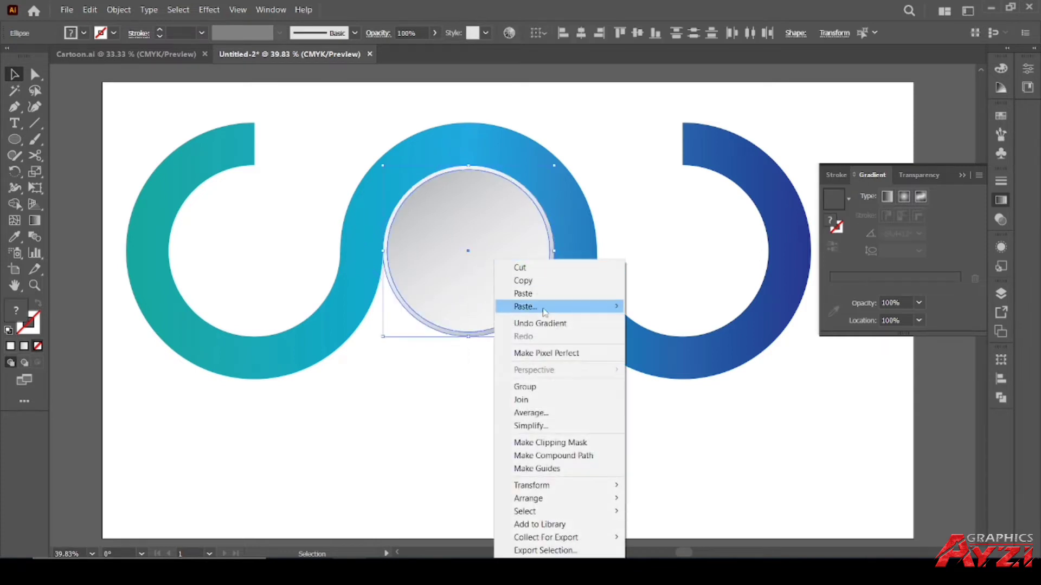
click(553, 389)
click(516, 383)
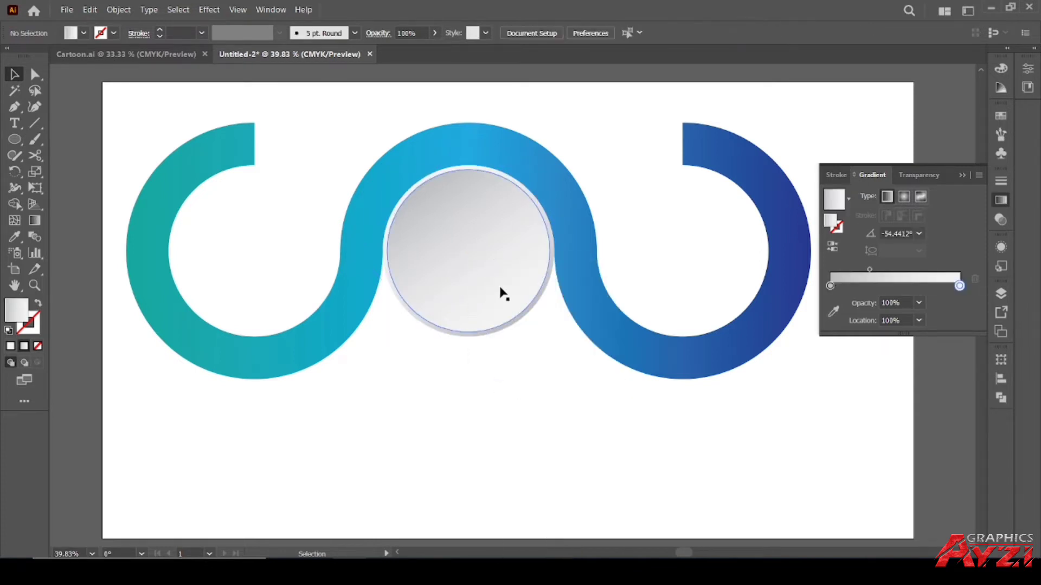
Step: Place a copy of the middle circle group inside the wave's teal left curve
drag(488, 285, 295, 277)
scroll(255, 276, up, 3)
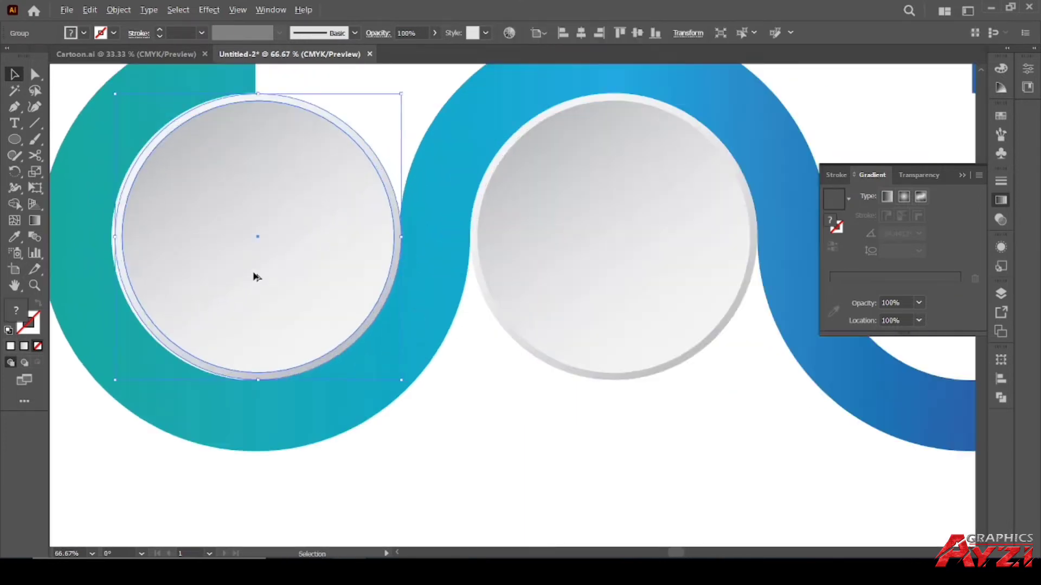
drag(255, 241, 308, 275)
click(641, 420)
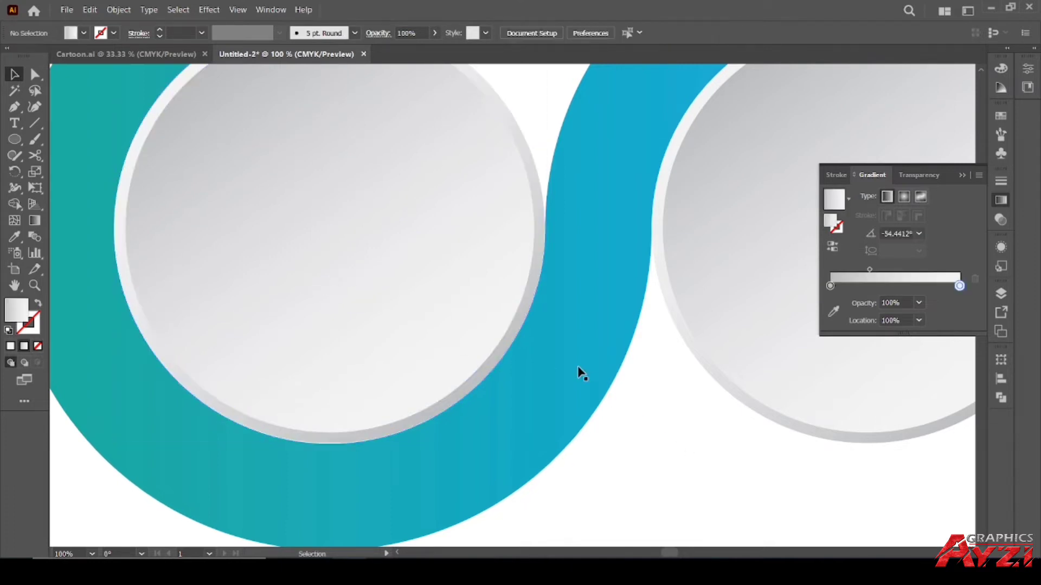
Step: Fine-tune the left circle group's position so its rim sits flush against the inner edge of the teal curve
scroll(458, 285, up, 4)
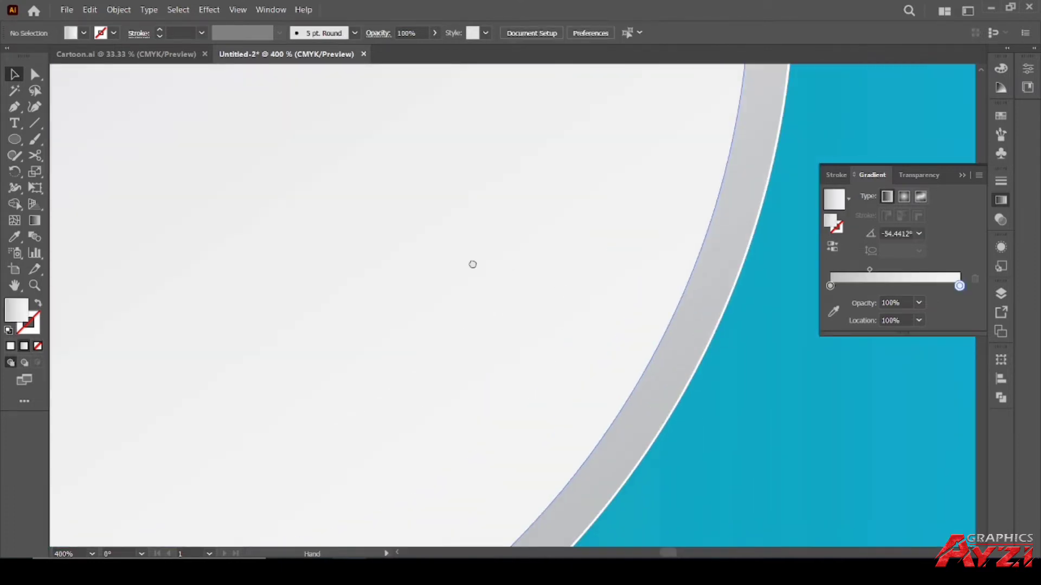
click(429, 273)
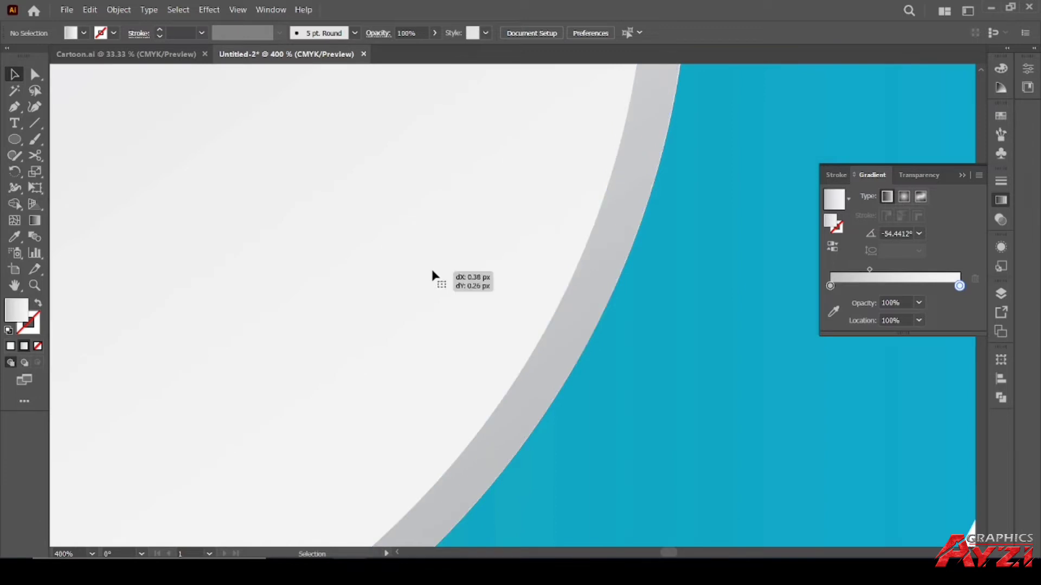
scroll(434, 271, down, 6)
scroll(422, 281, up, 6)
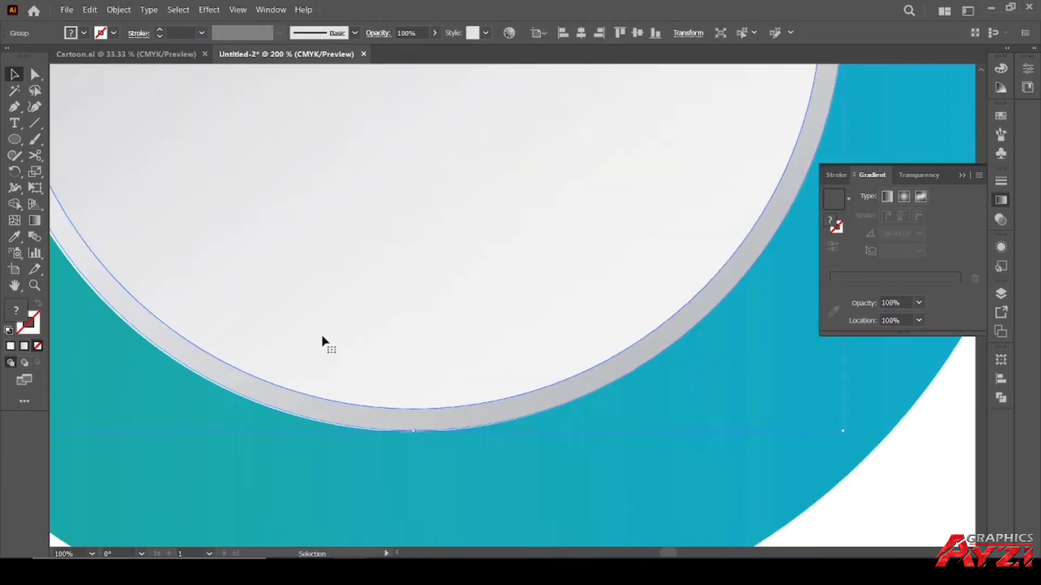
drag(291, 341, 342, 323)
scroll(363, 319, down, 2)
drag(546, 274, 379, 325)
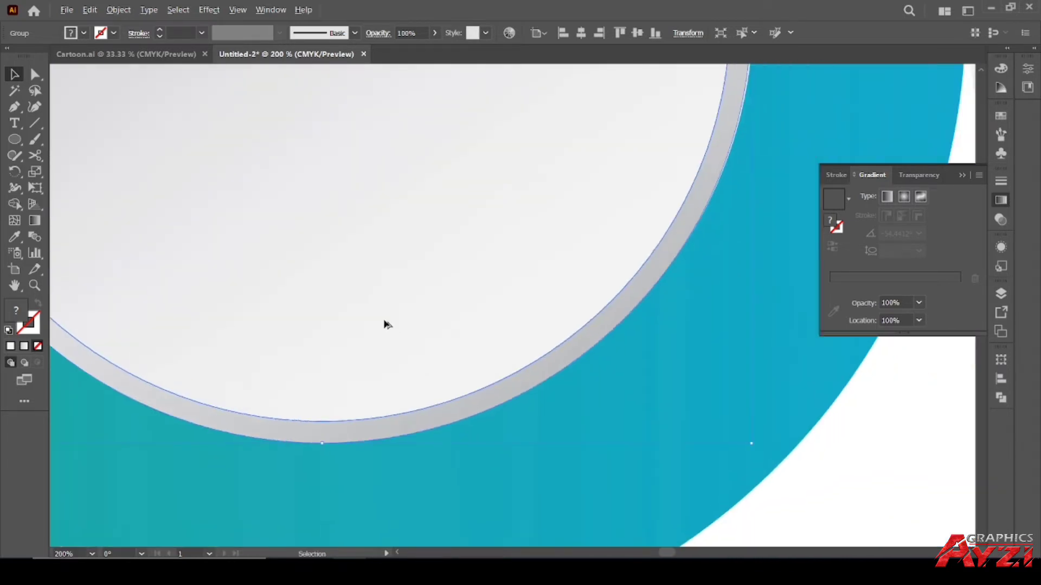
Step: Place another copy of the middle circle group inside the wave's dark blue right curve
scroll(387, 324, down, 2)
scroll(518, 211, down, 2)
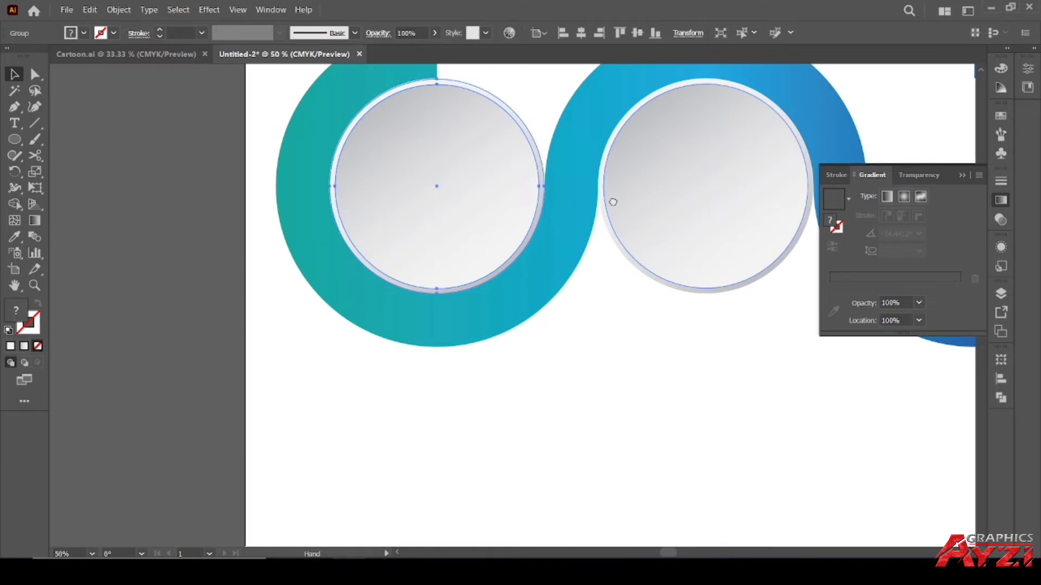
scroll(613, 202, down, 2)
scroll(355, 204, up, 1)
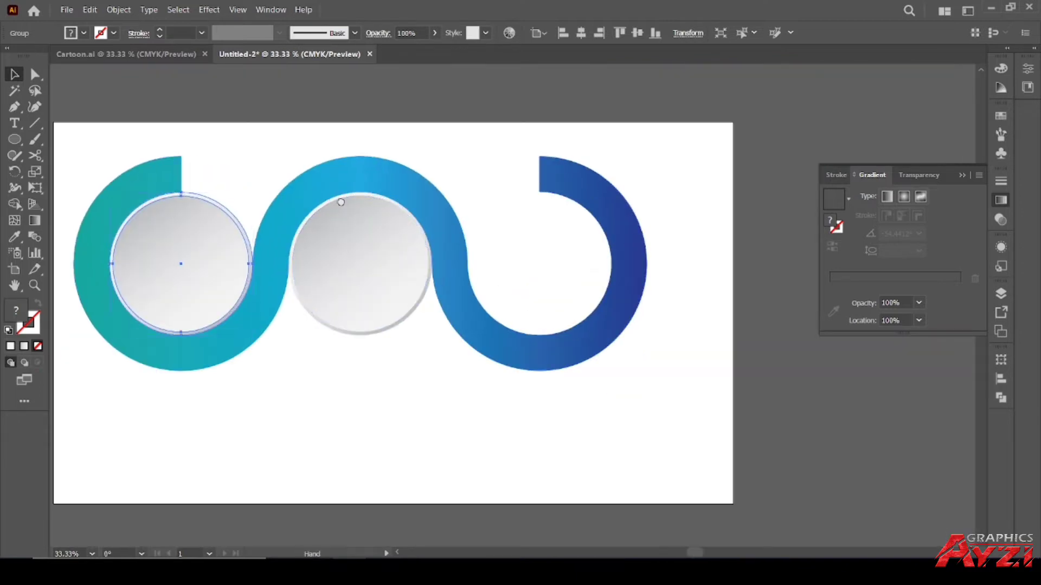
drag(341, 202, 366, 208)
click(445, 381)
drag(396, 278, 568, 281)
click(618, 392)
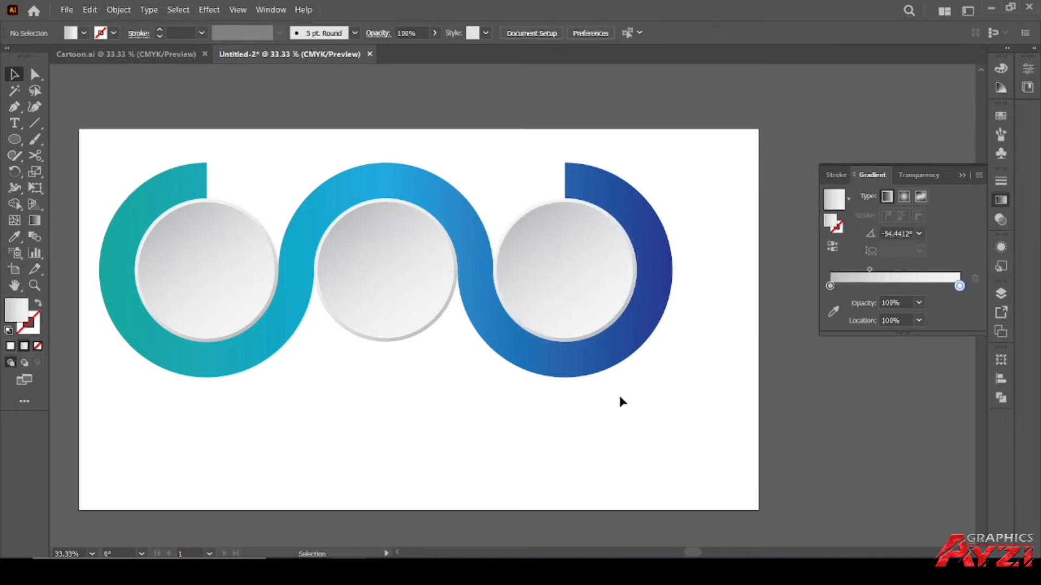
Step: Nudge the right circle group to close the thin gap along the inner edge of the dark blue curve
scroll(609, 278, up, 2)
scroll(641, 323, up, 3)
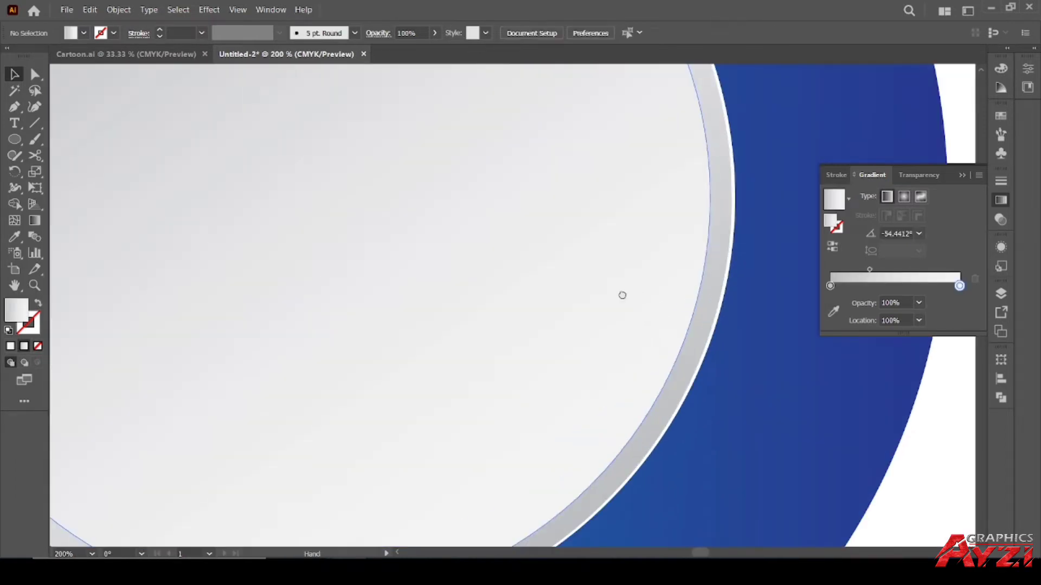
drag(567, 307, 570, 307)
scroll(613, 319, down, 6)
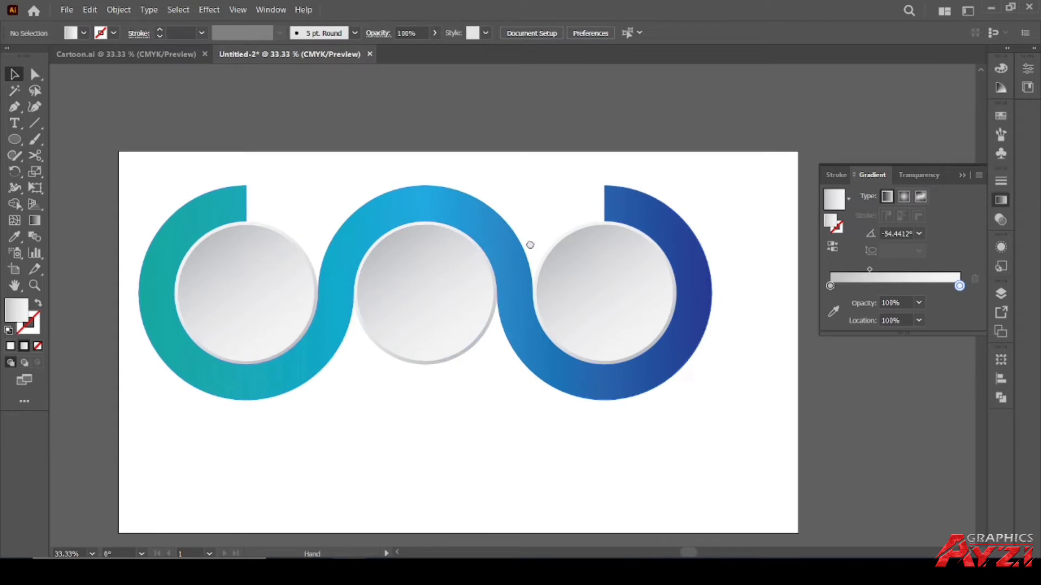
Step: Copy the middle circle group straight down below the wave and ungroup the copy
scroll(488, 271, up, 1)
drag(441, 251, 443, 406)
click(476, 351)
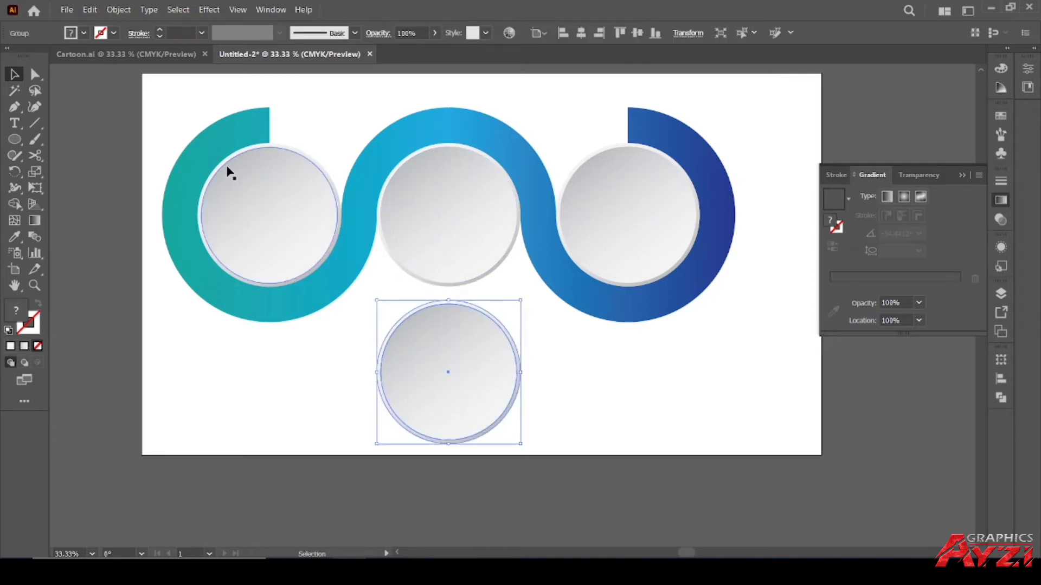
click(120, 9)
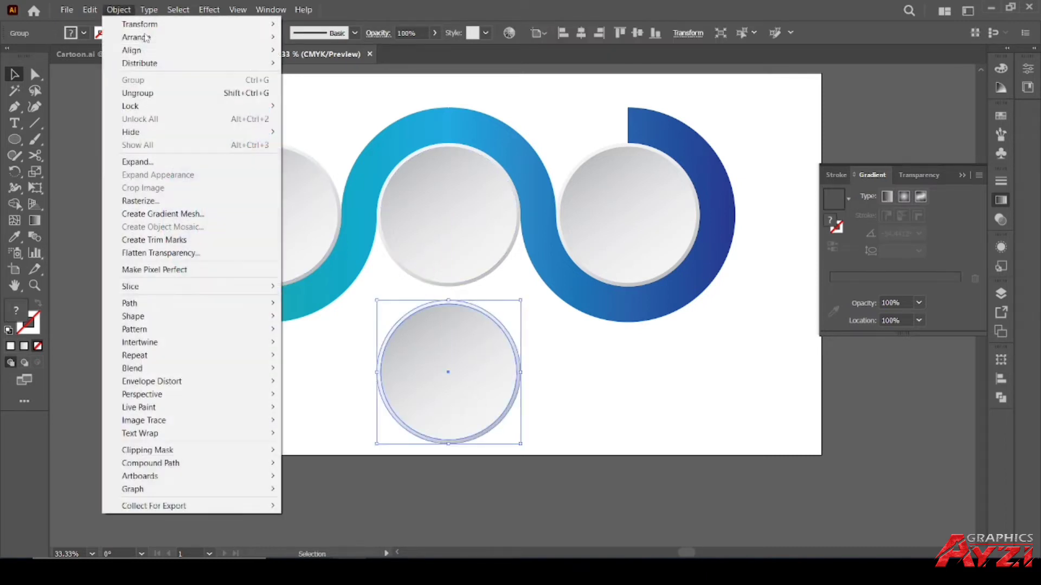
click(158, 93)
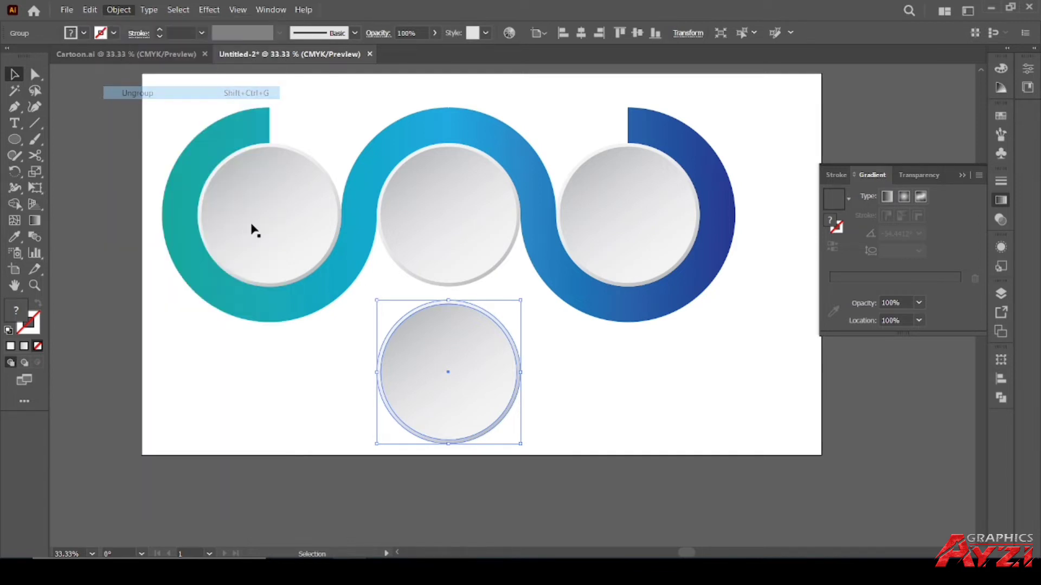
click(283, 396)
Step: Separate the two ungrouped circles, delete the larger one, and move the smaller one back beneath the middle circle group
drag(462, 385, 614, 407)
drag(460, 374, 317, 378)
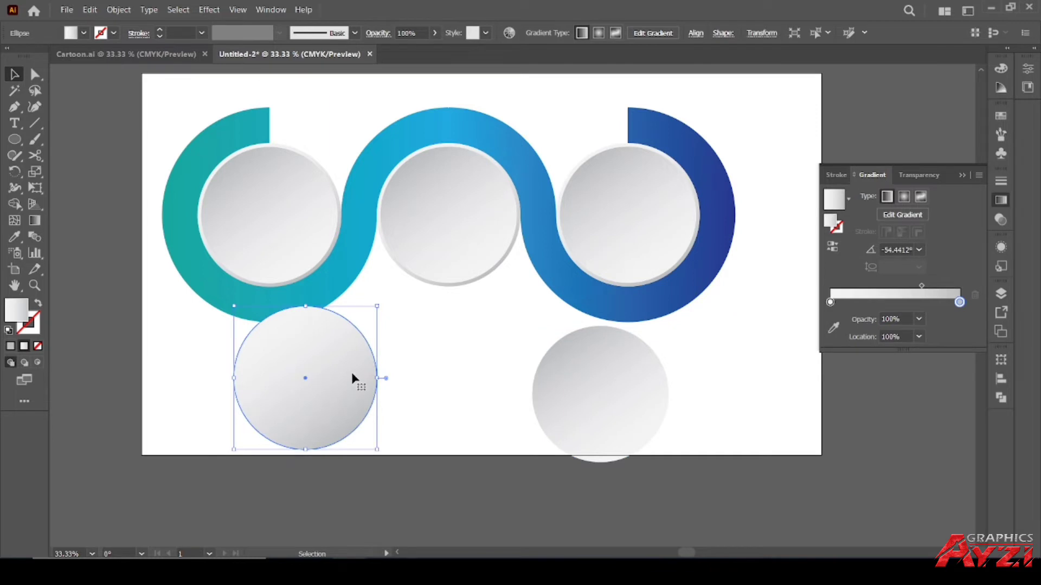
key(Delete)
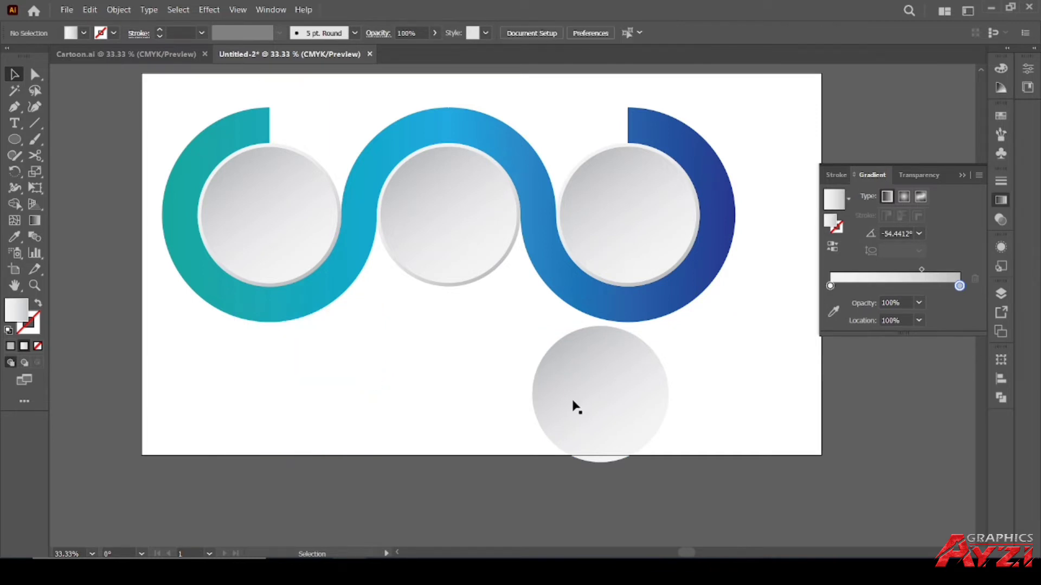
click(608, 411)
drag(608, 410, 467, 388)
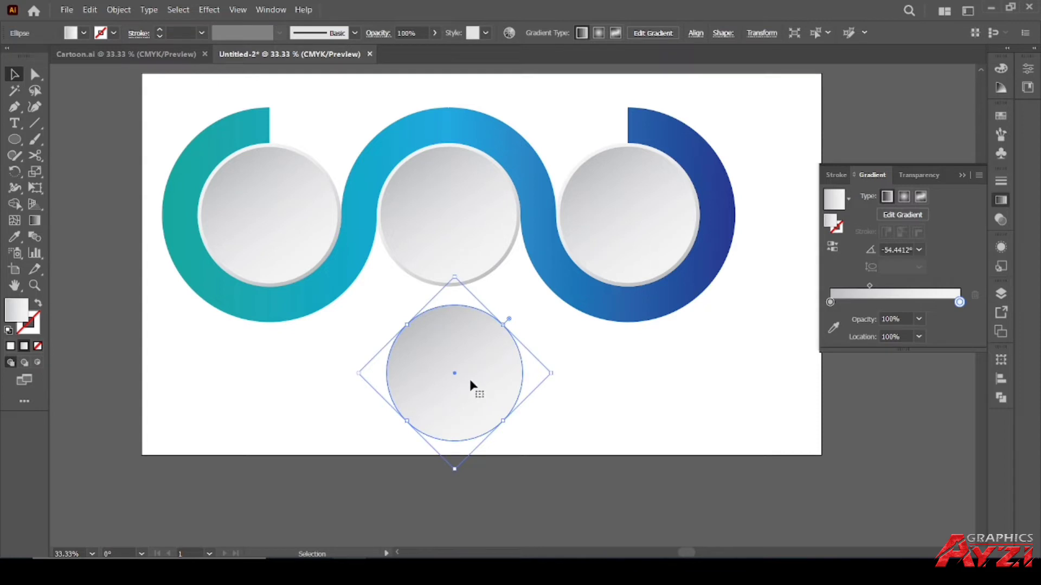
Step: Set both gradient stops of the lower circle to the red swatch with M=90 and Y=85
double_click(829, 302)
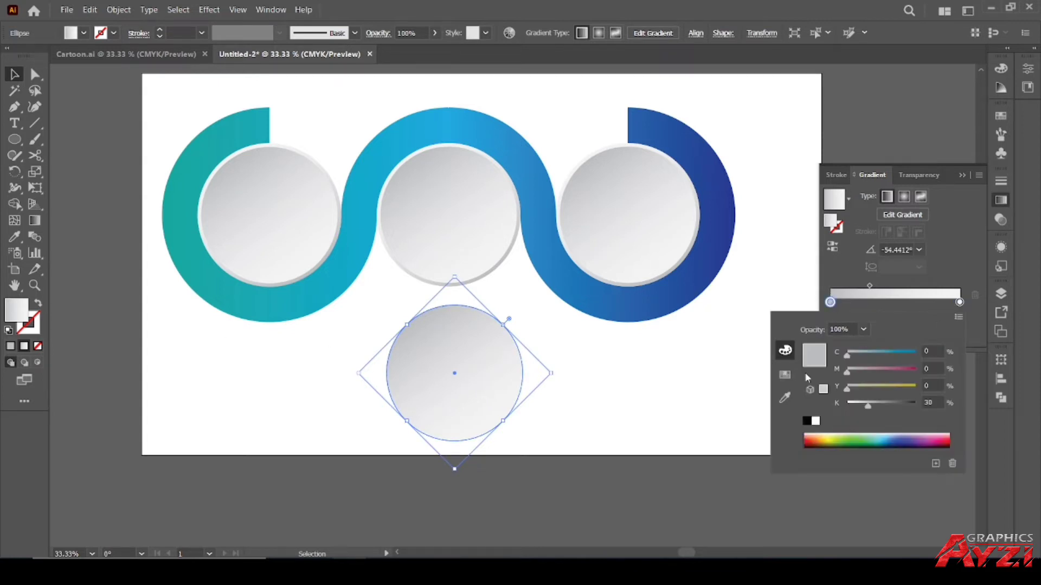
click(784, 374)
click(888, 347)
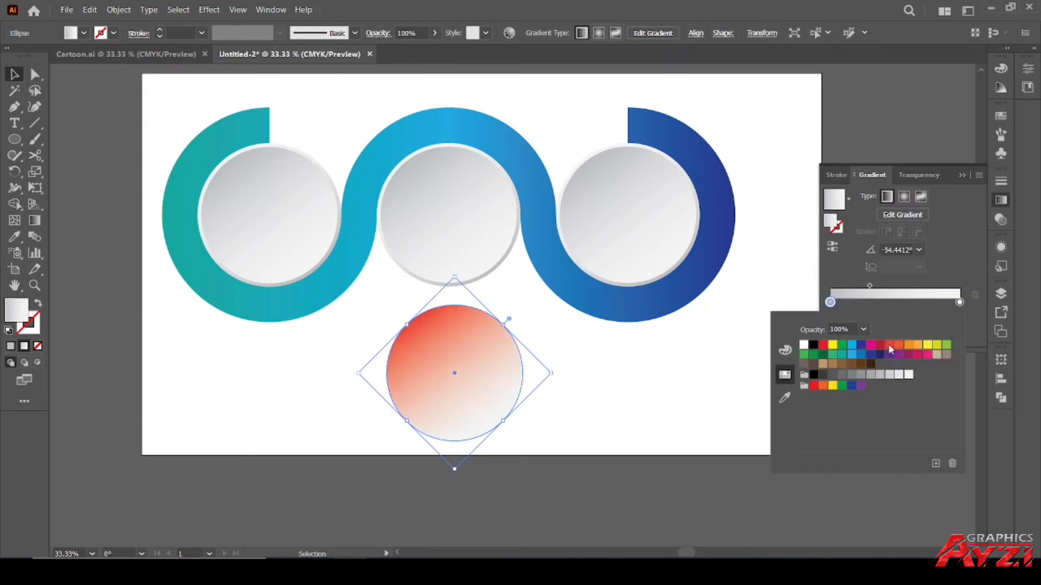
click(959, 303)
double_click(959, 303)
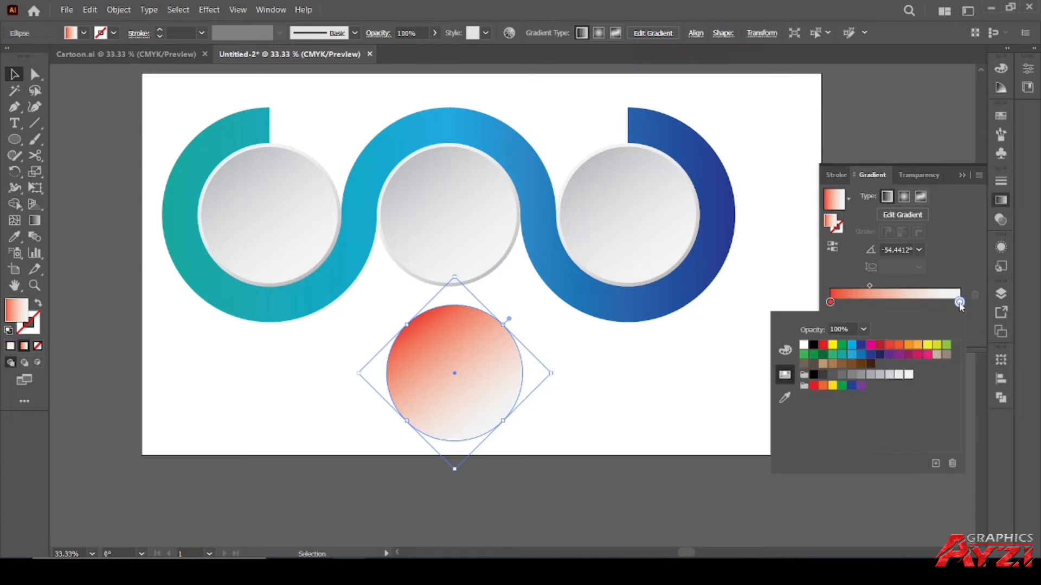
click(885, 345)
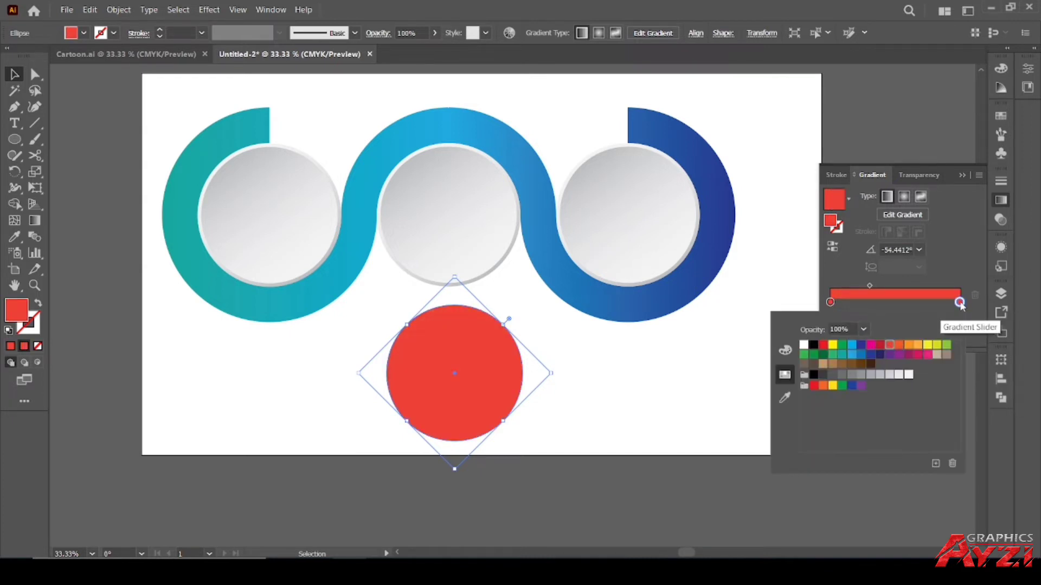
Step: Darken the end stop of the lower circle's red gradient by raising its K value
click(959, 303)
double_click(958, 303)
click(786, 351)
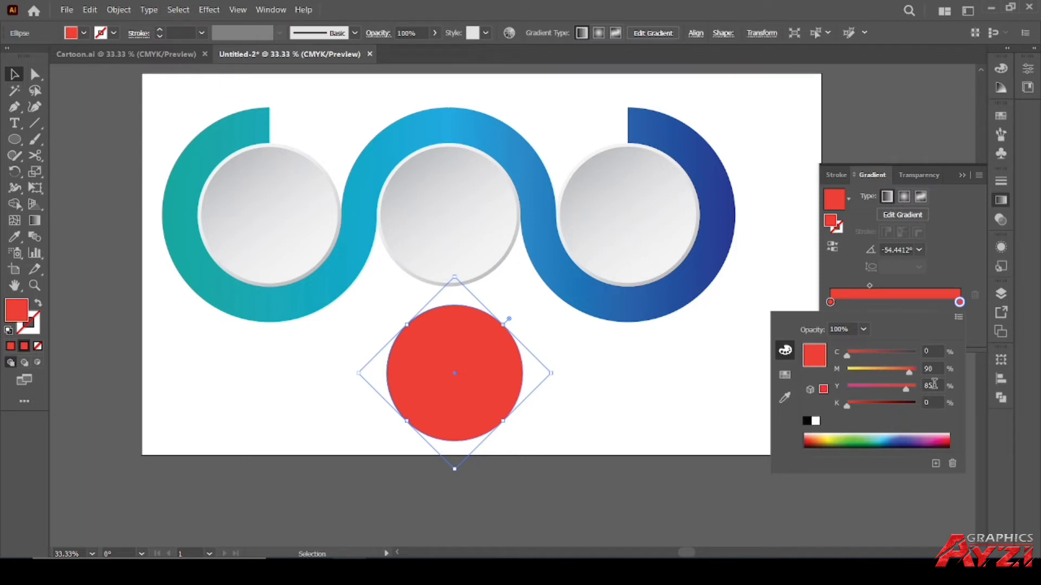
click(932, 402)
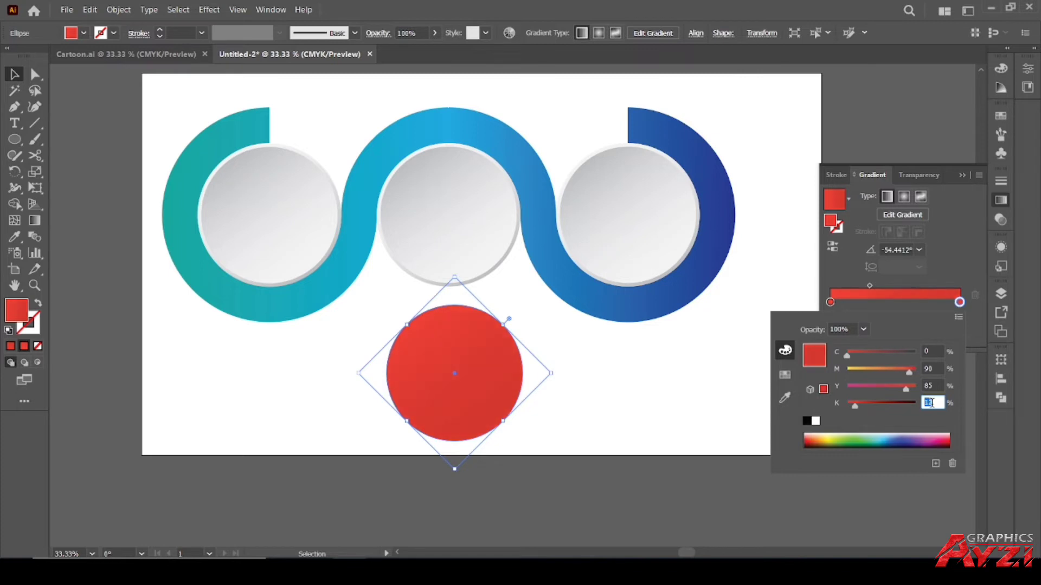
click(677, 402)
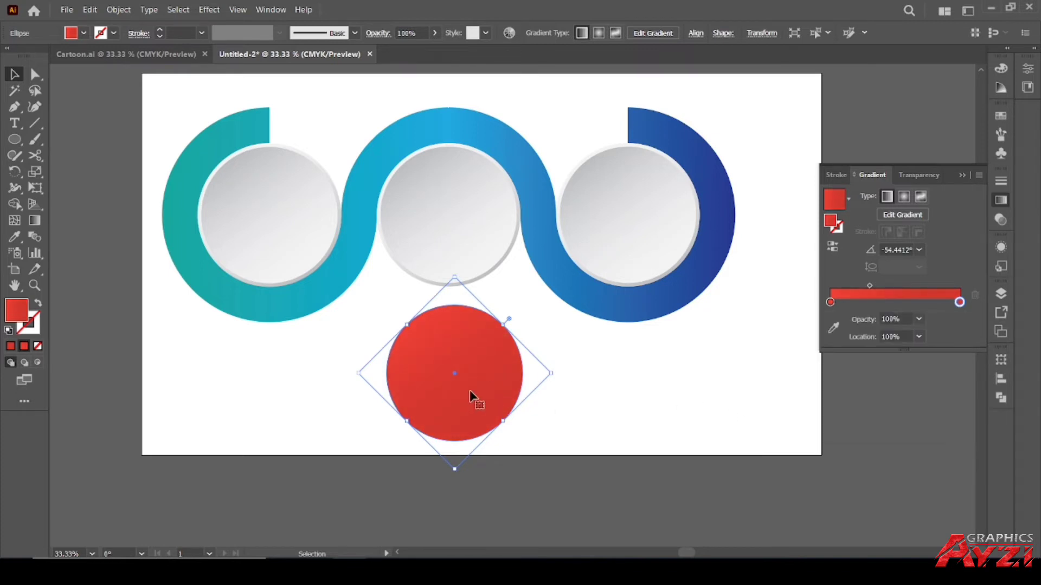
Step: Offset the lower red circle's path by -10 px with miter joins and reverse the inner copy's gradient
click(542, 392)
click(467, 372)
click(118, 9)
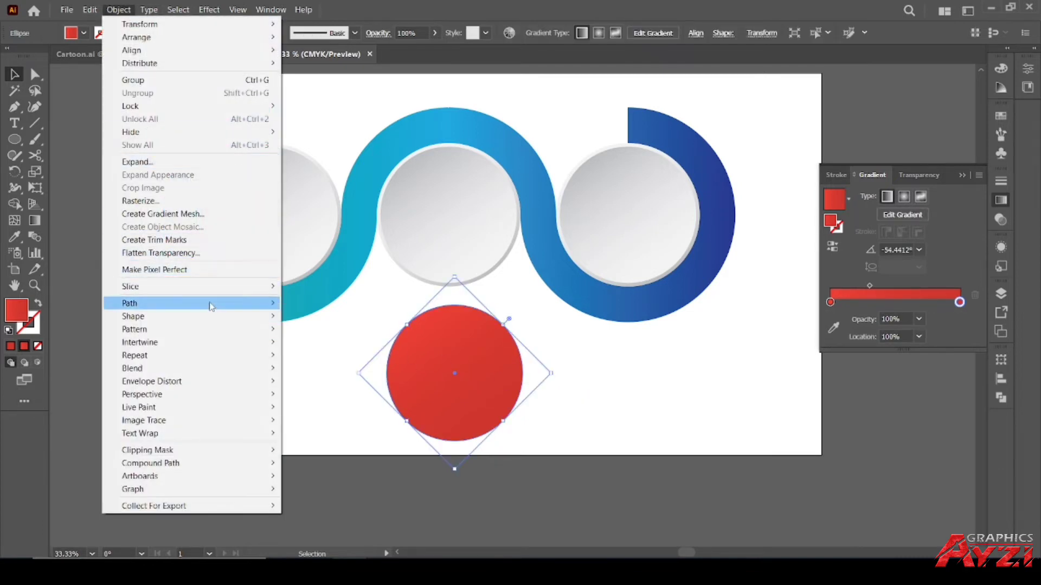
mouse_move(211, 303)
click(320, 346)
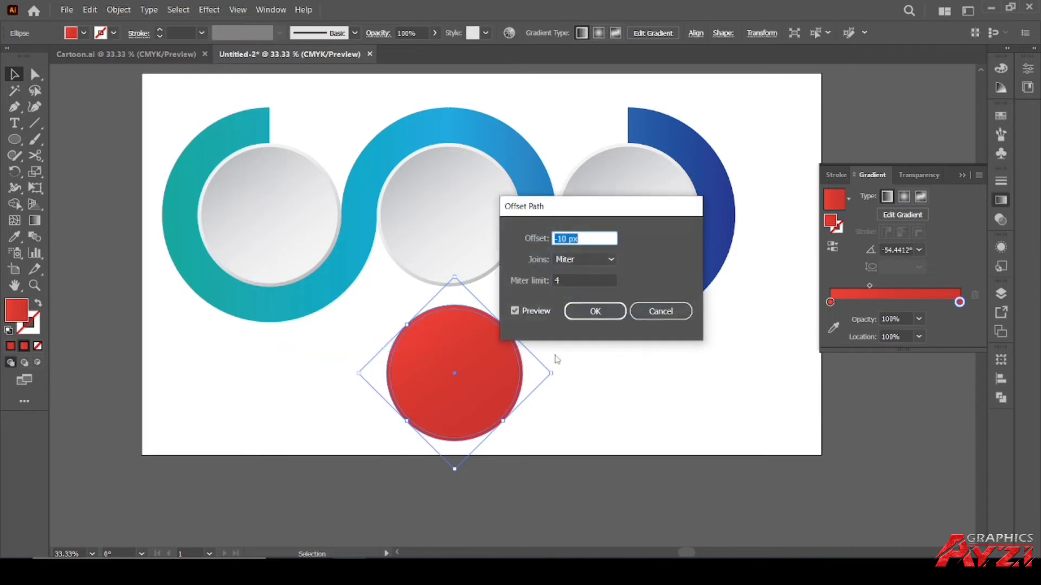
click(594, 311)
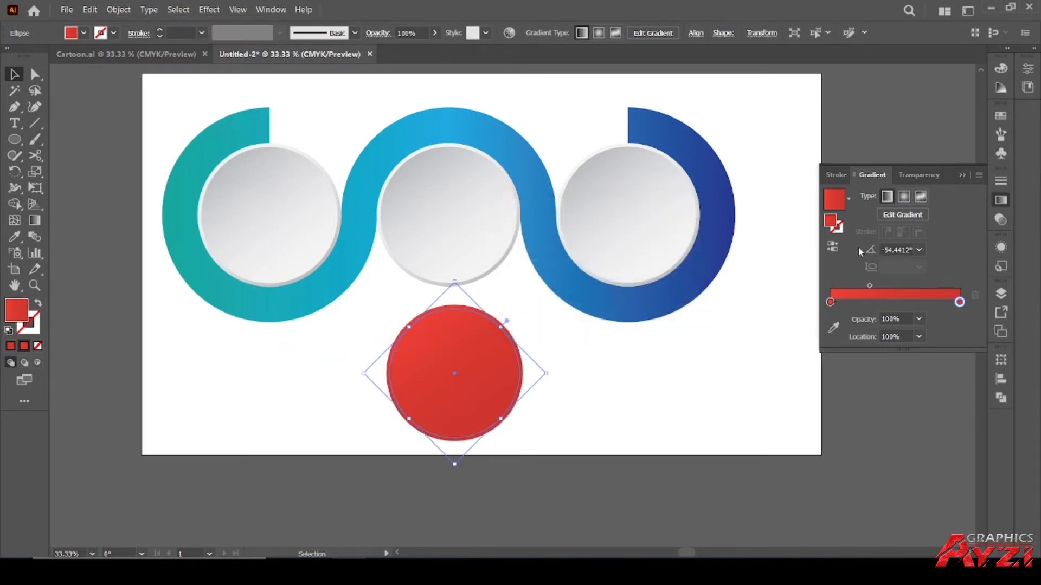
click(832, 247)
click(649, 343)
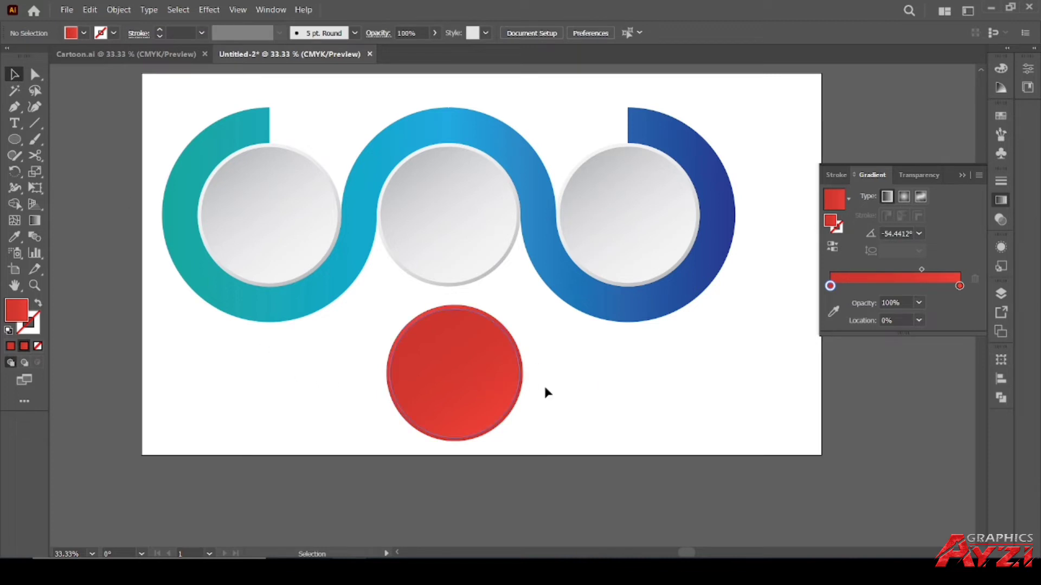
Step: Delete the inner offset copy of the red circle
scroll(496, 393, up, 1)
scroll(529, 379, down, 1)
click(495, 355)
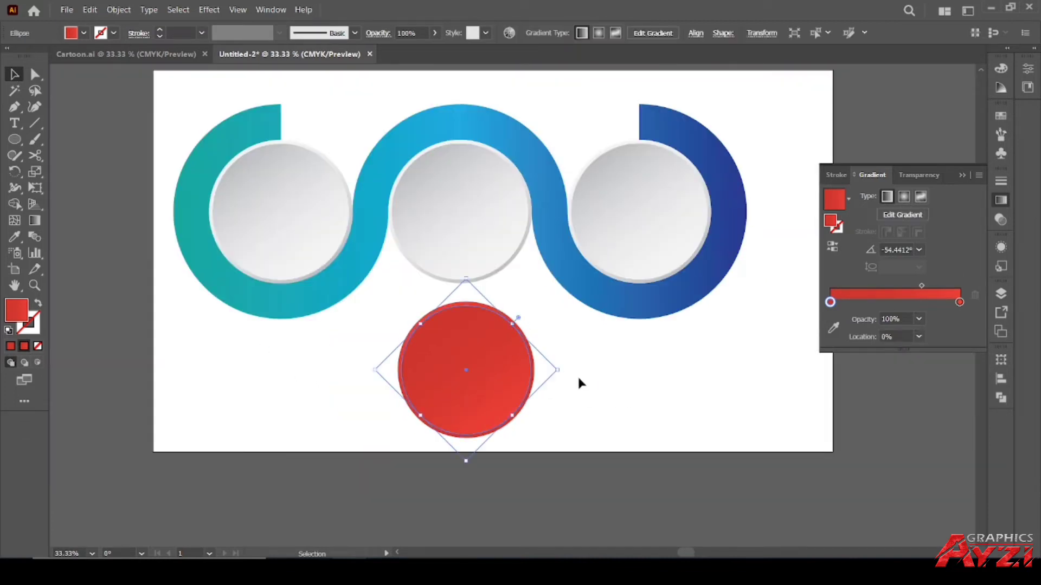
key(Delete)
Step: Darken the red circle's end gradient stop further by raising its K value, and adjust the start stop's Y value
click(513, 369)
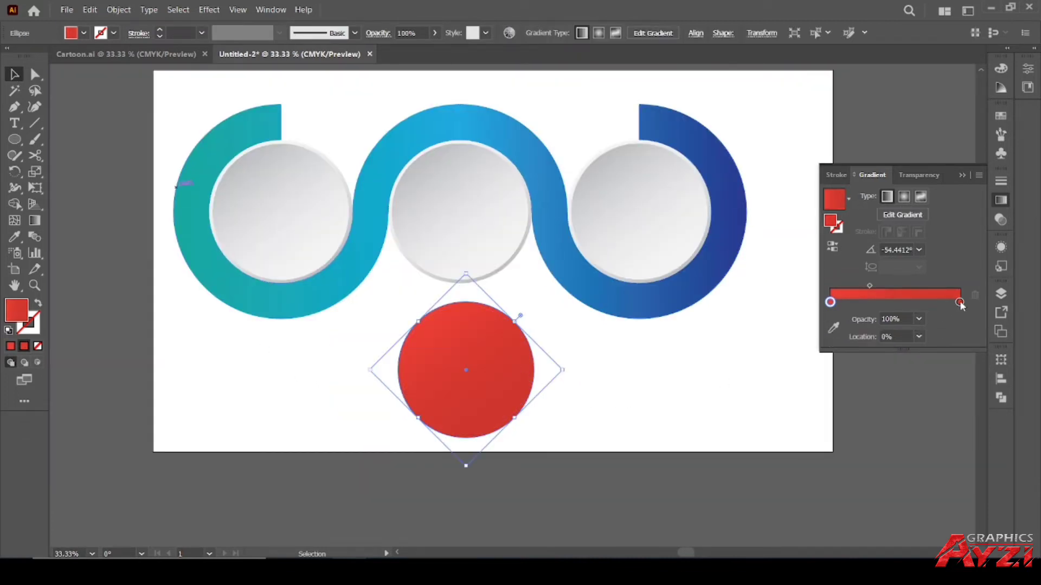
click(959, 302)
double_click(959, 302)
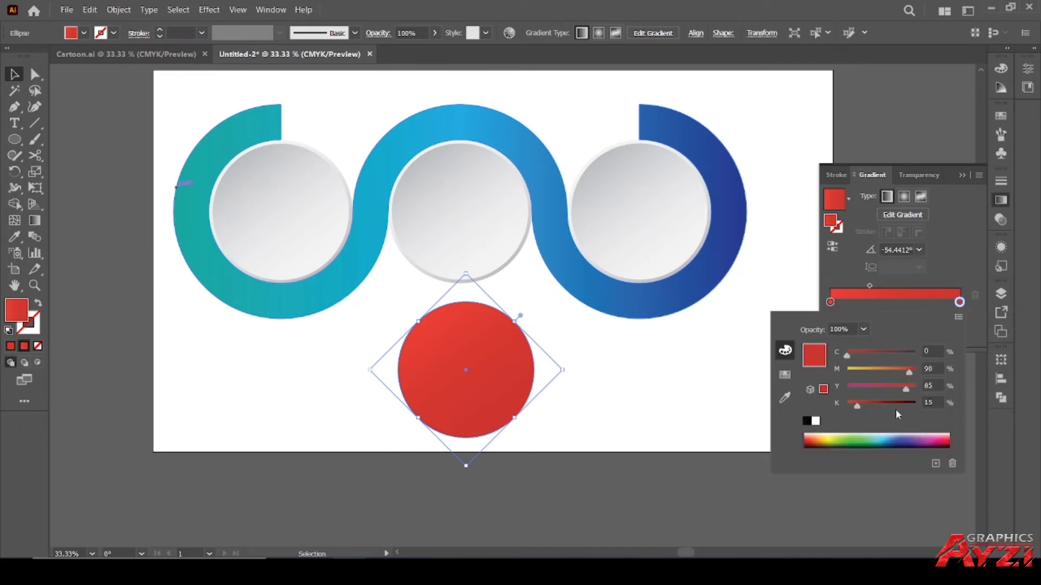
click(937, 402)
click(830, 303)
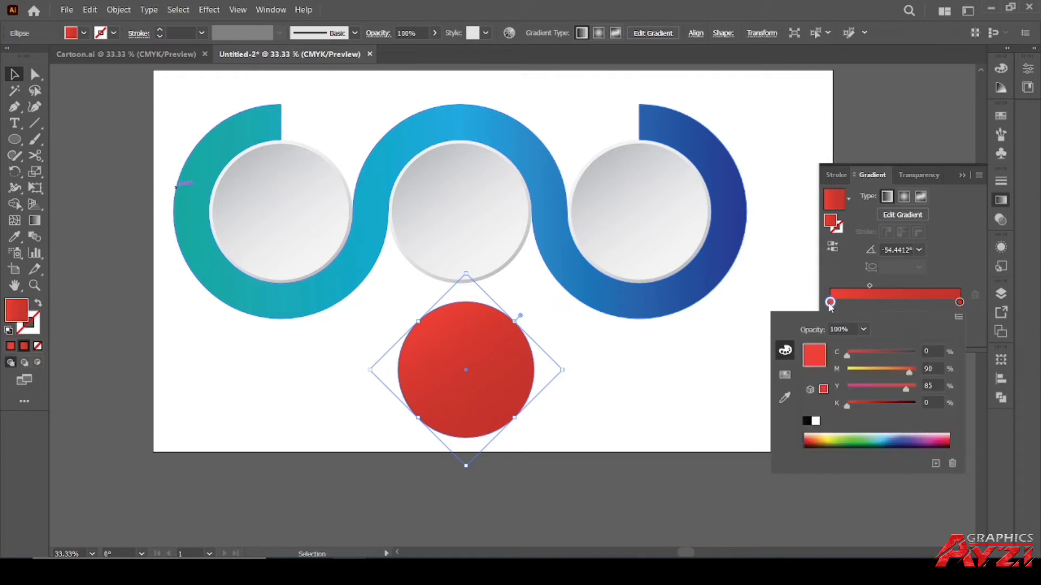
click(931, 402)
click(936, 385)
click(607, 362)
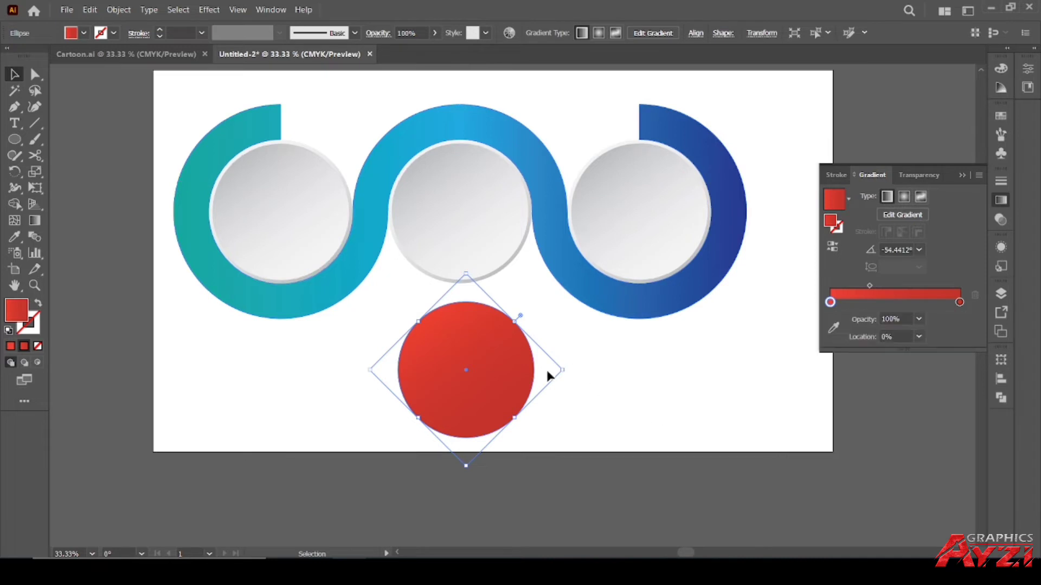
Step: Offset the darkened red circle's path by -10 px with miter joins and reverse the inner copy's gradient
click(118, 9)
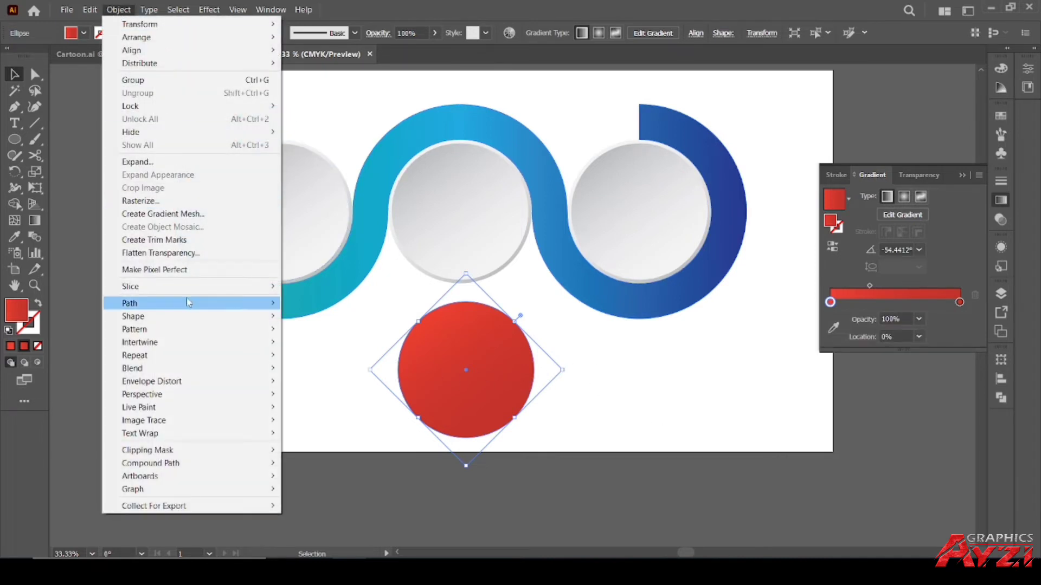
mouse_move(187, 303)
click(355, 346)
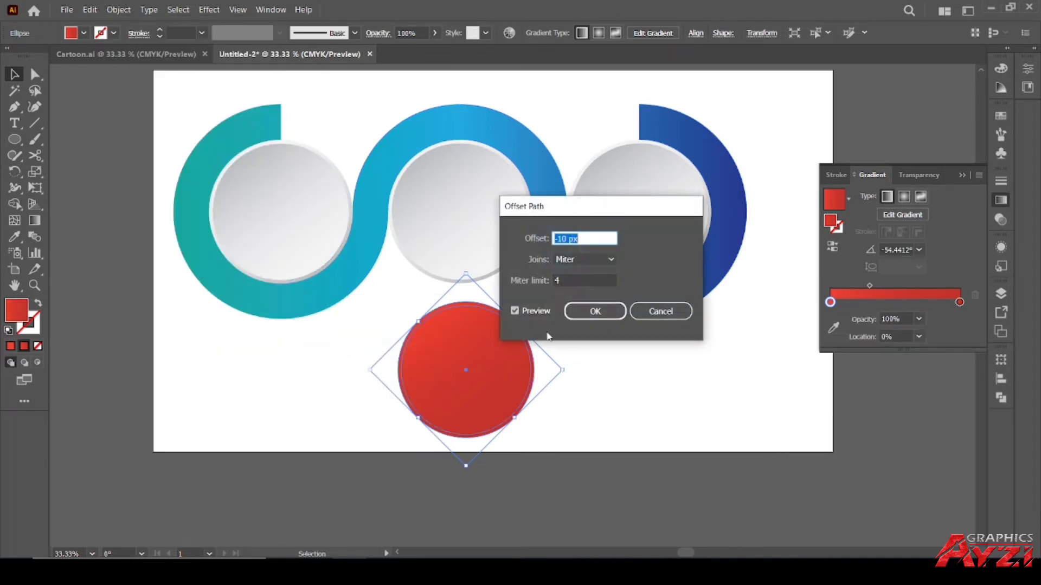
click(601, 311)
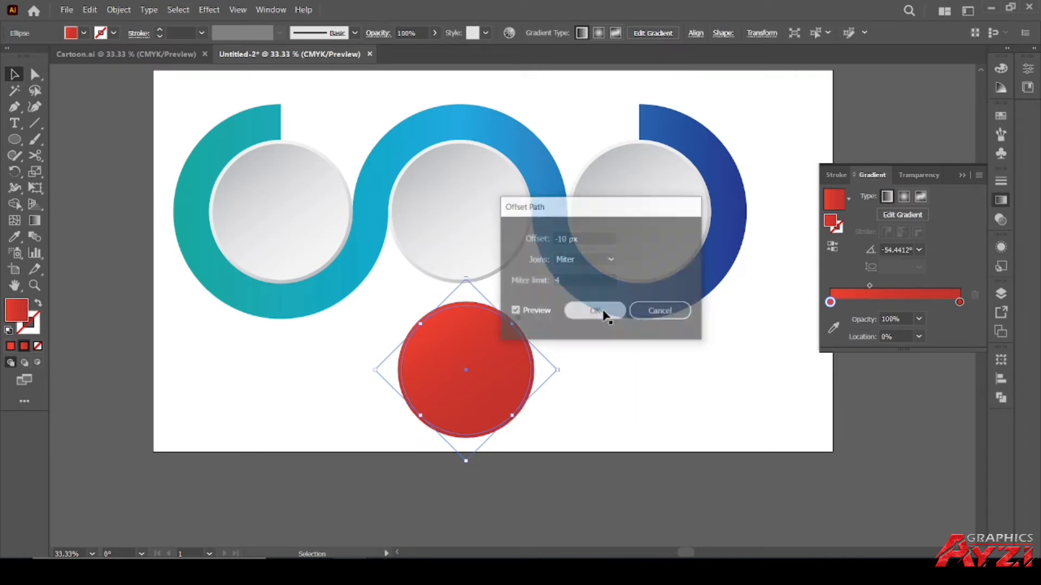
click(833, 248)
click(590, 350)
Step: Group the outer red circle with its inner offset circle
scroll(571, 343, down, 1)
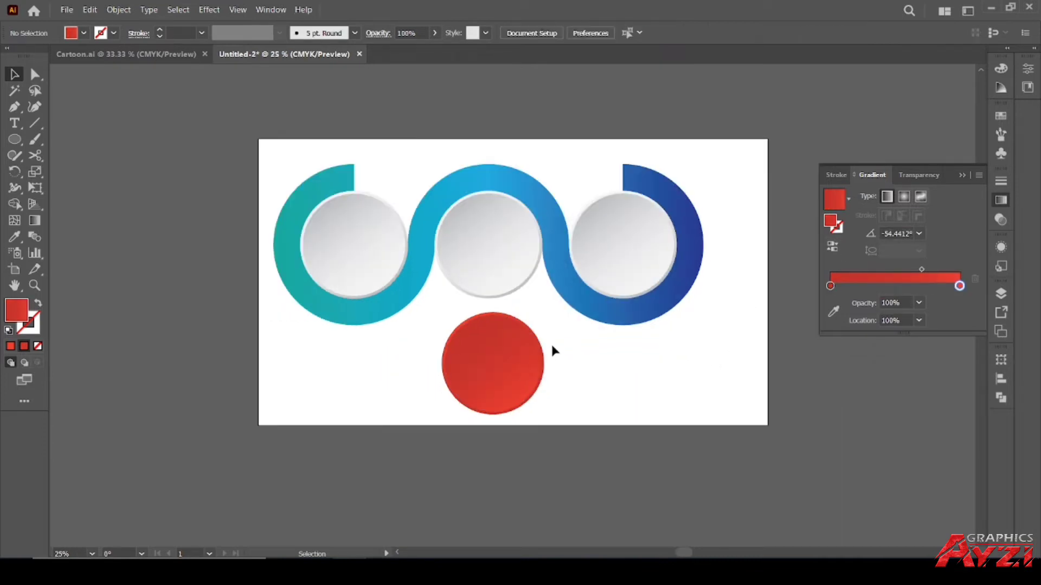
scroll(552, 345, up, 1)
click(497, 366)
right_click(495, 367)
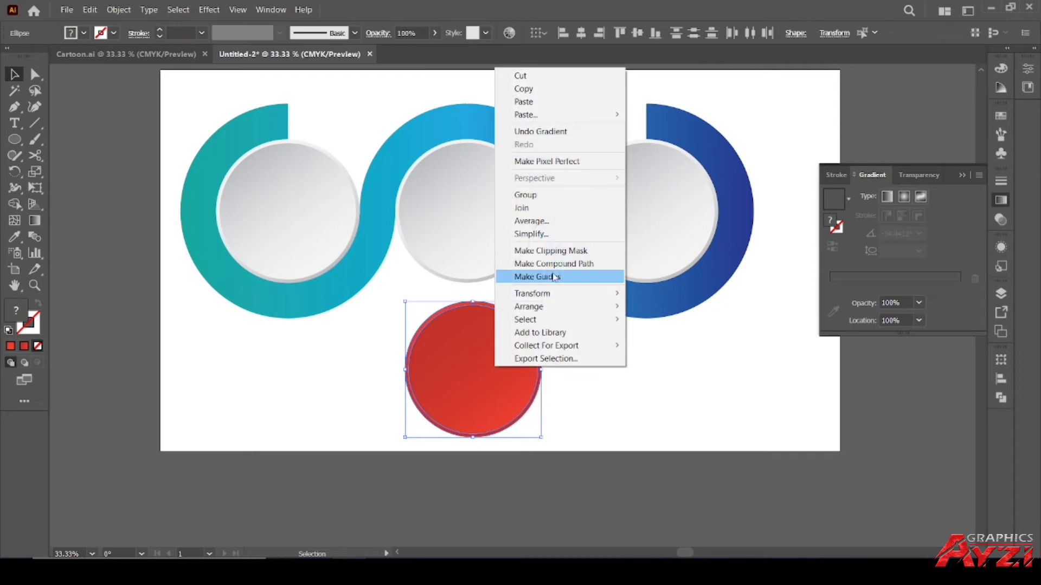
click(524, 196)
click(590, 391)
Step: Copy the red circle group to both sides and centre the right copy horizontally and vertically on the right gray circle group
drag(504, 376, 682, 385)
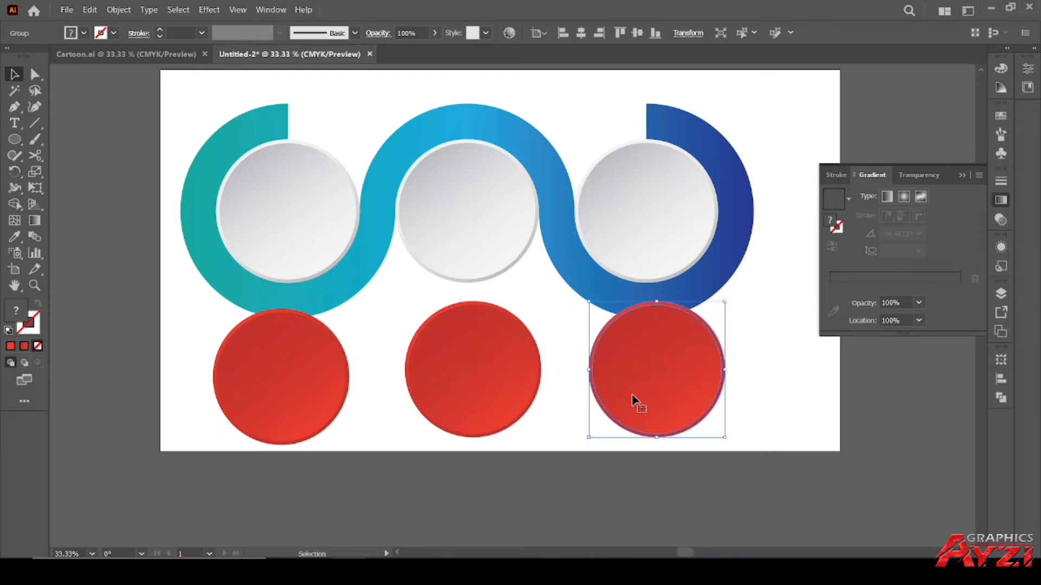
shift+click(641, 238)
click(668, 218)
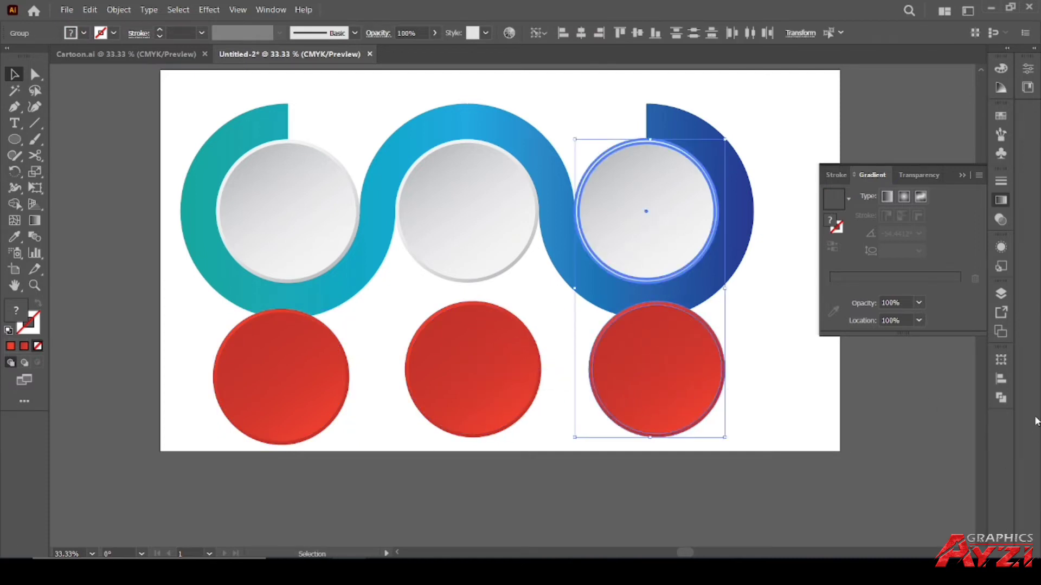
click(1000, 379)
click(948, 391)
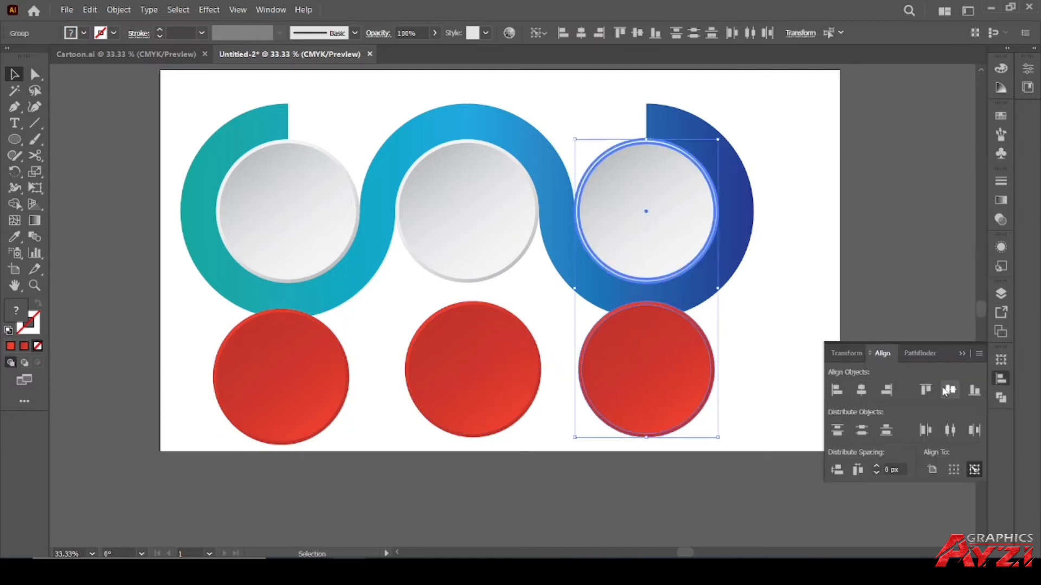
click(950, 390)
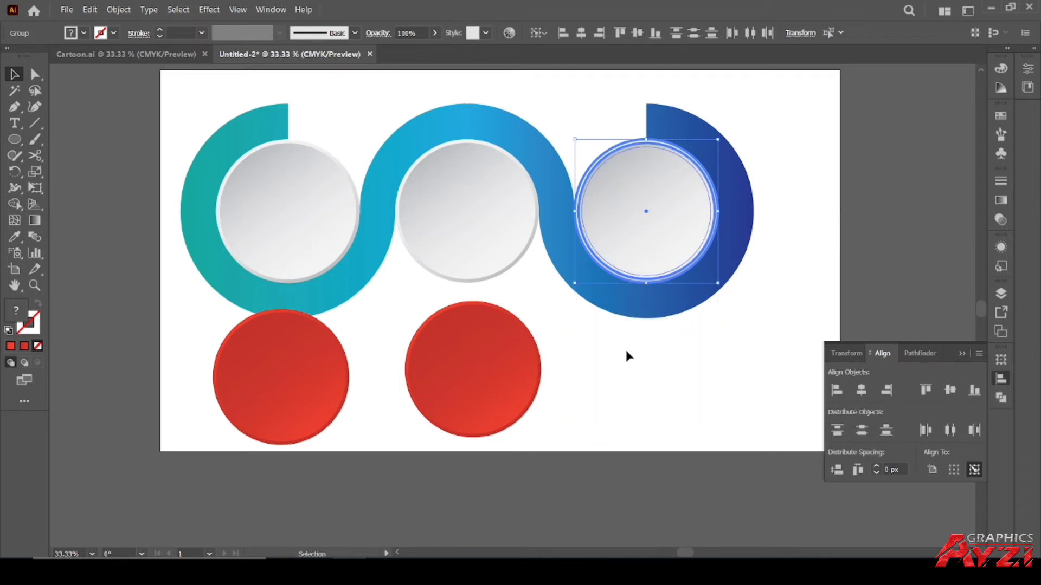
Step: Send all three gray circle groups to the back so the aligned red circle group lies in front
click(667, 346)
right_click(655, 239)
click(568, 328)
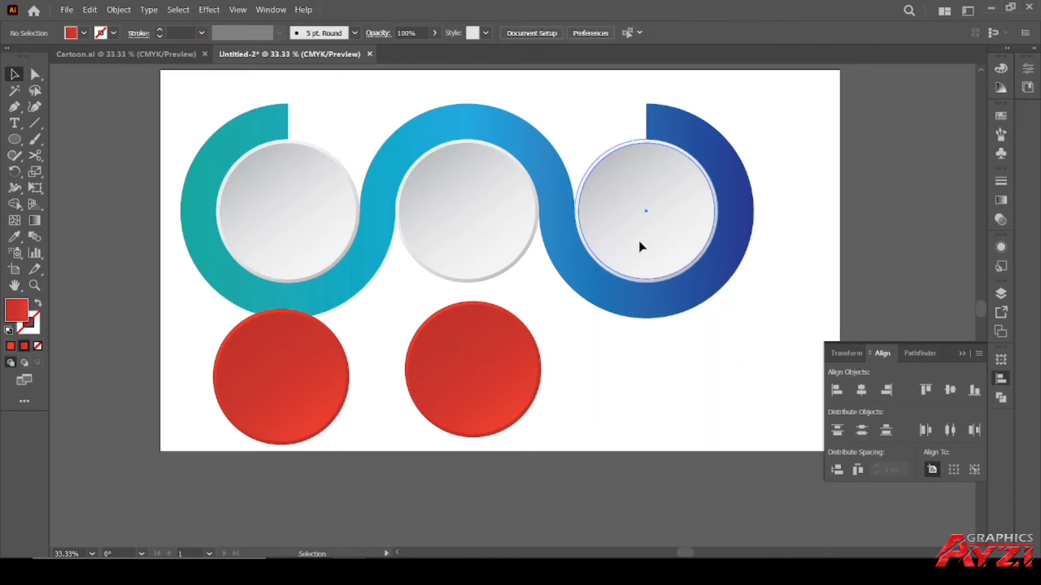
click(639, 243)
shift+click(509, 242)
shift+click(314, 242)
right_click(313, 239)
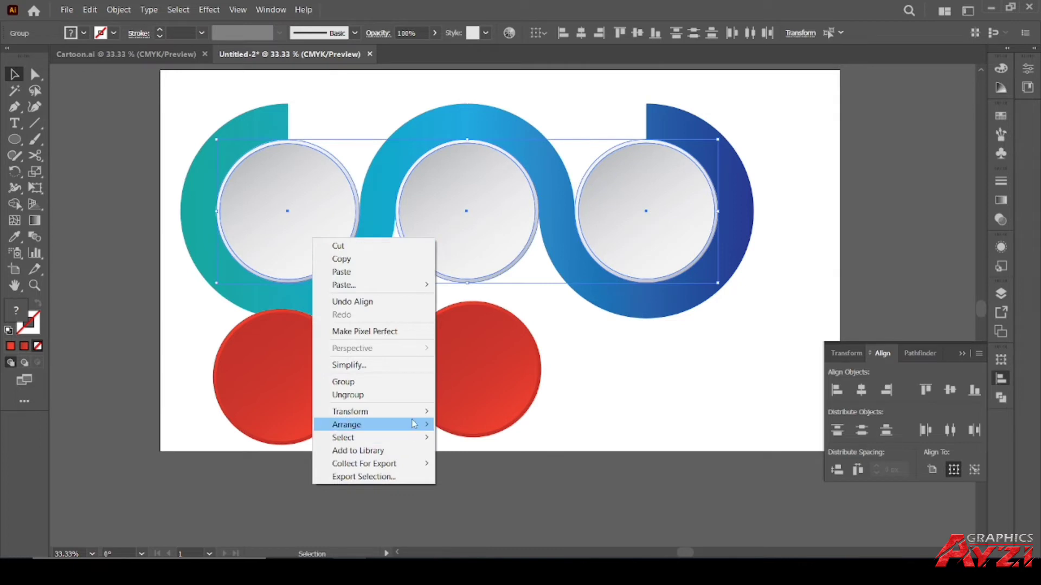
mouse_move(413, 423)
click(513, 463)
click(627, 400)
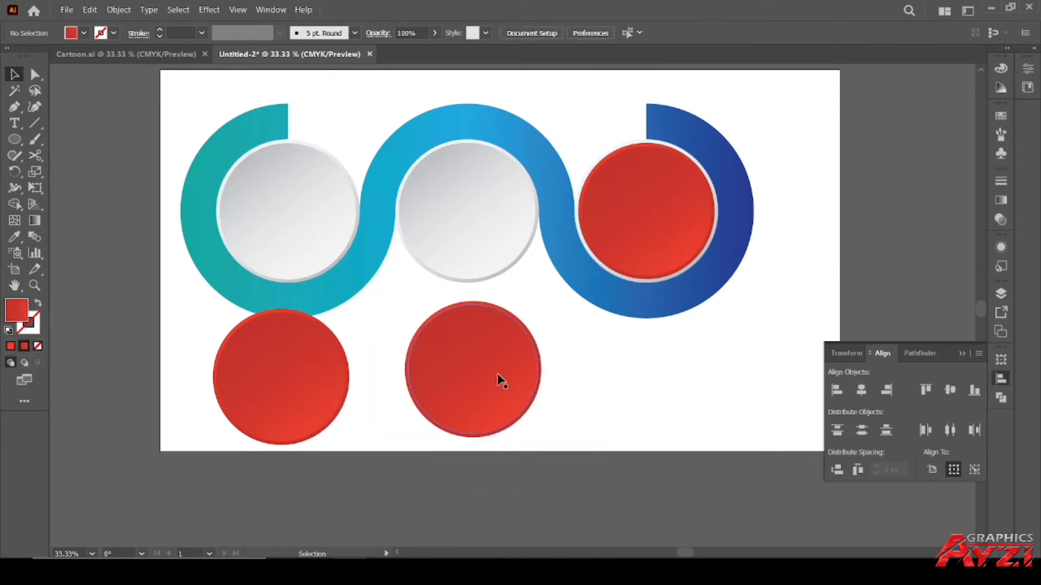
Step: Scale the red circle group on the right gray circle down about its centre to roughly two-thirds of its width
click(651, 205)
alt+scroll(704, 173, up, 2)
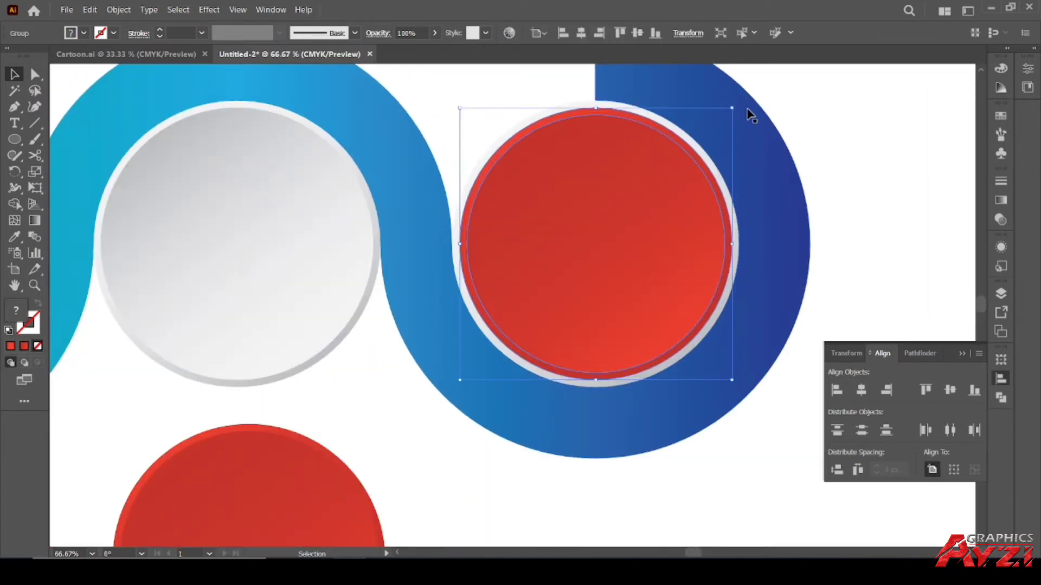
drag(730, 108, 687, 147)
alt+scroll(753, 145, down, 2)
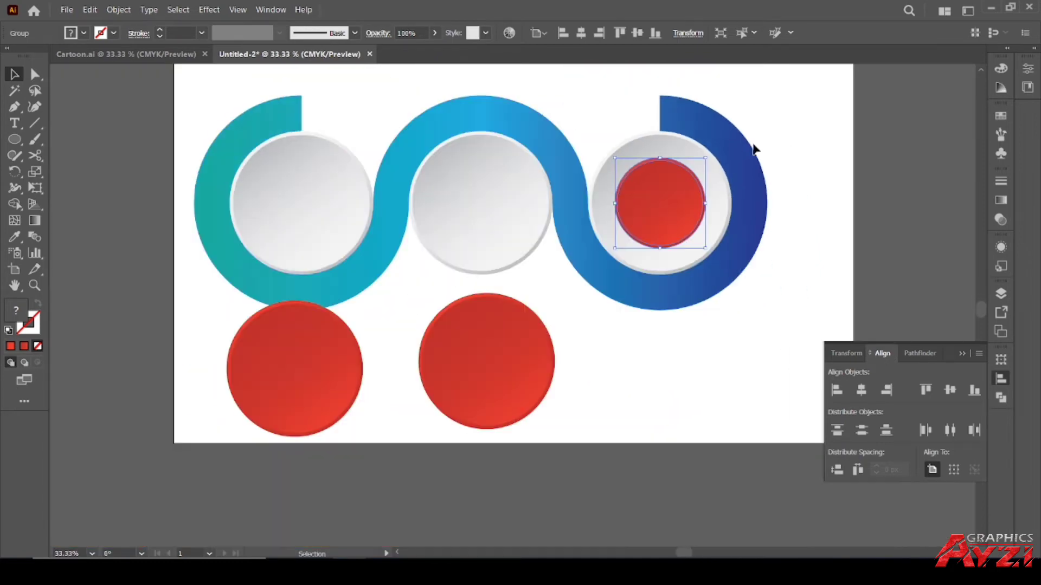
click(762, 157)
alt+scroll(764, 161, down, 1)
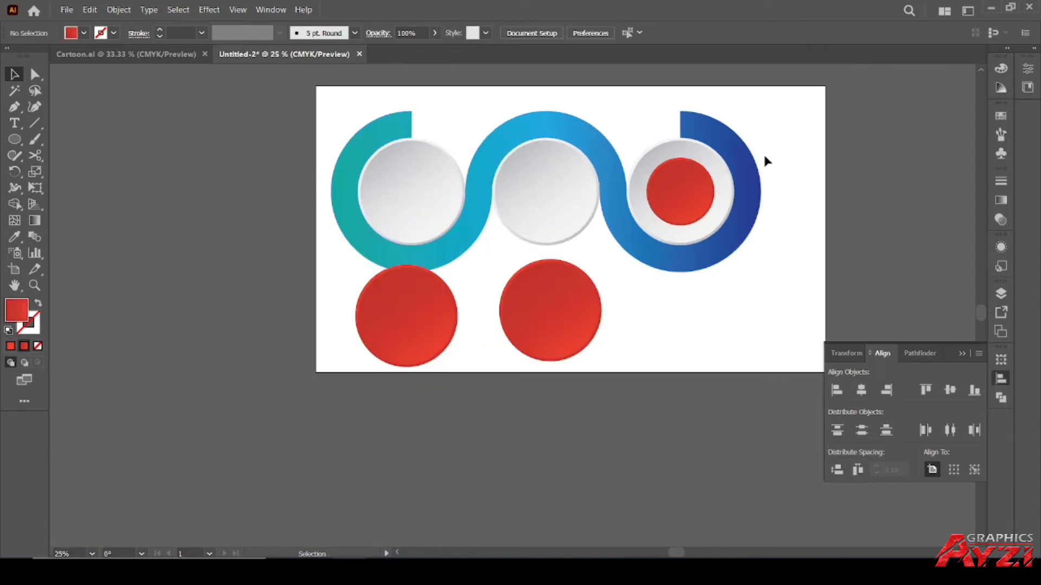
alt+scroll(764, 161, up, 1)
click(665, 195)
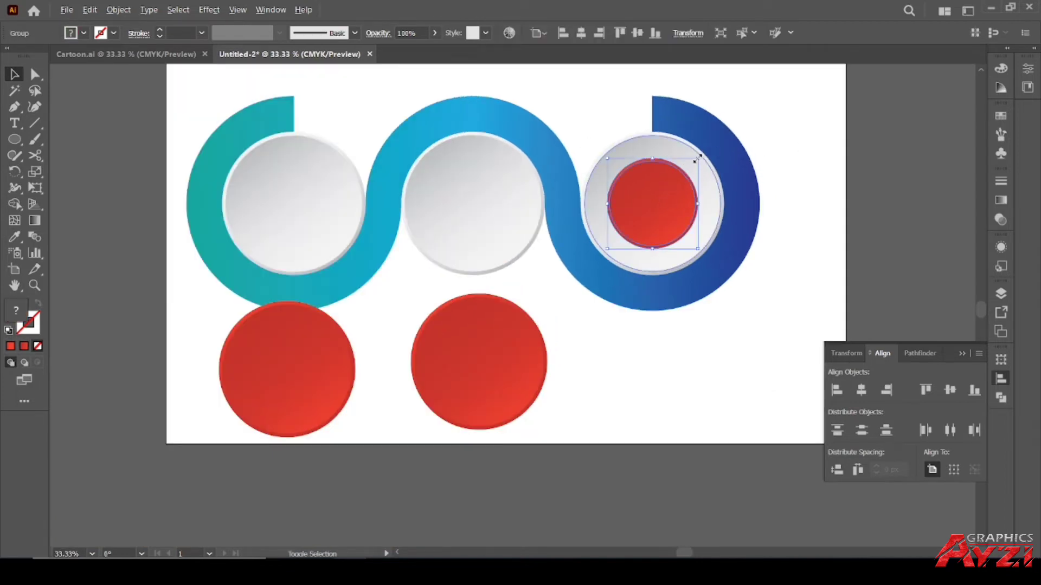
drag(696, 160, 700, 152)
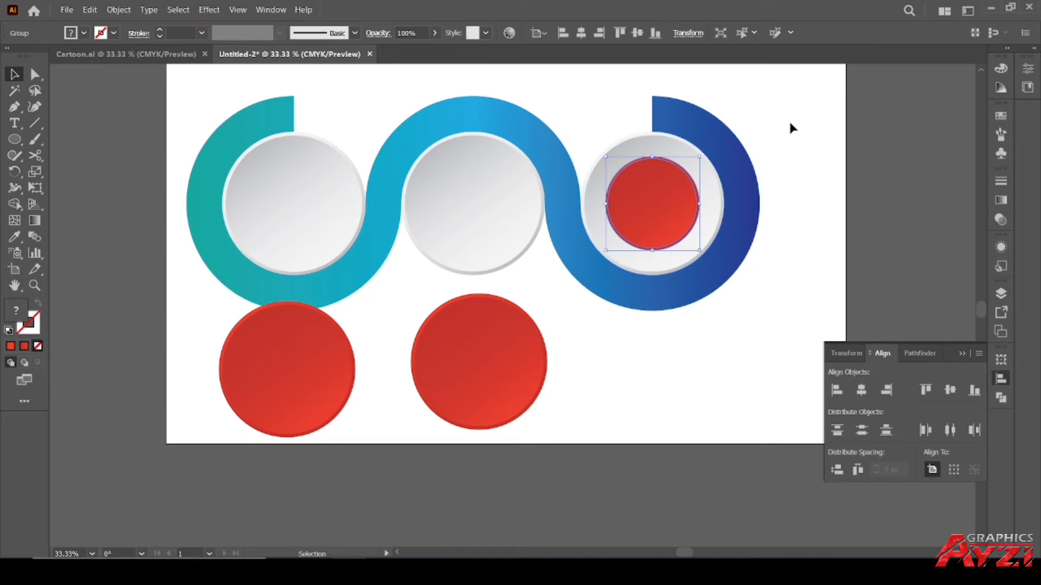
click(791, 132)
Step: Delete the two large leftover red circle groups below the wave
alt+scroll(772, 154, down, 1)
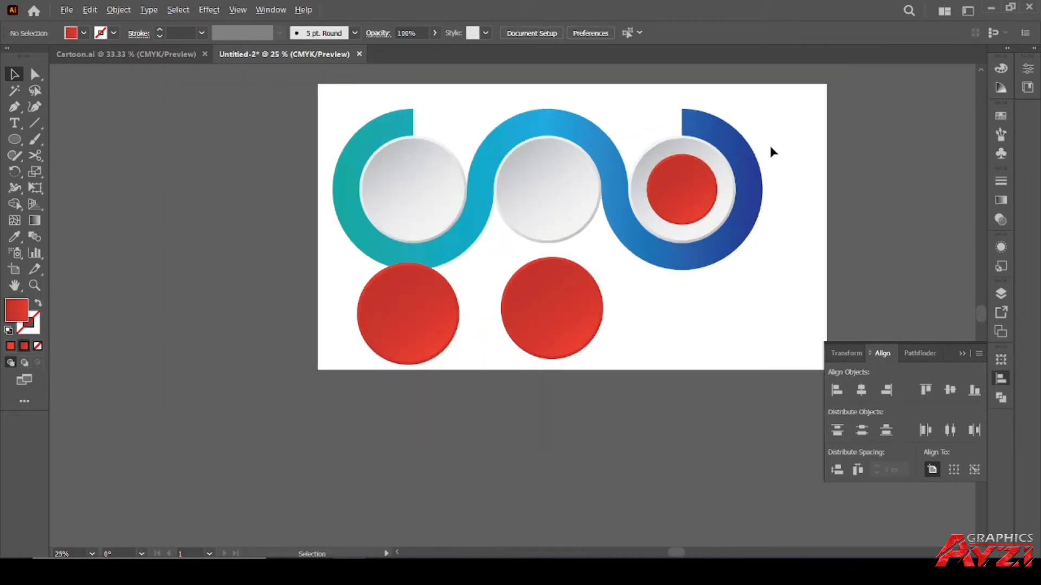
alt+scroll(771, 153, up, 1)
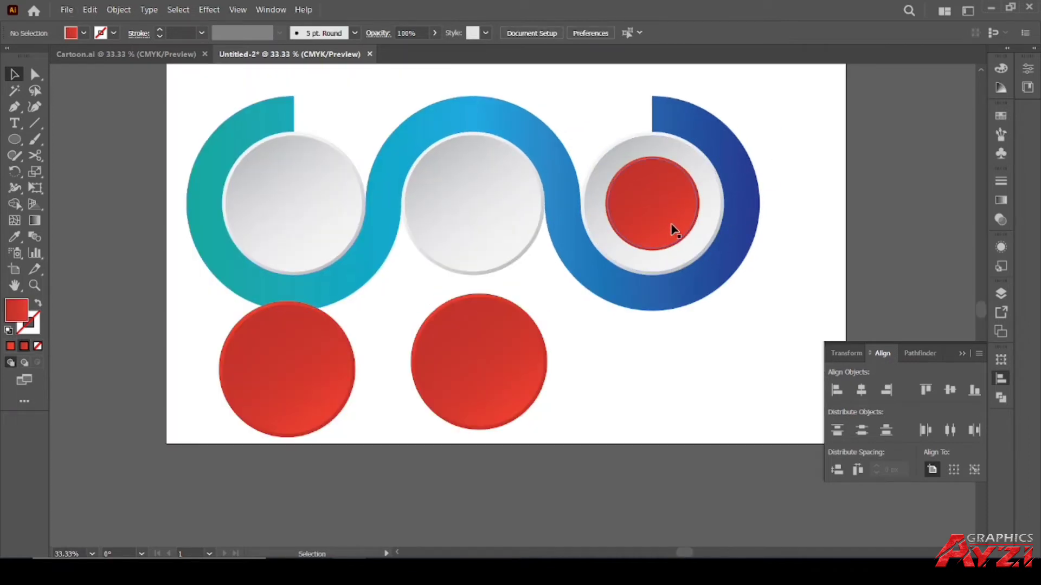
alt+scroll(768, 237, up, 1)
alt+scroll(769, 237, down, 1)
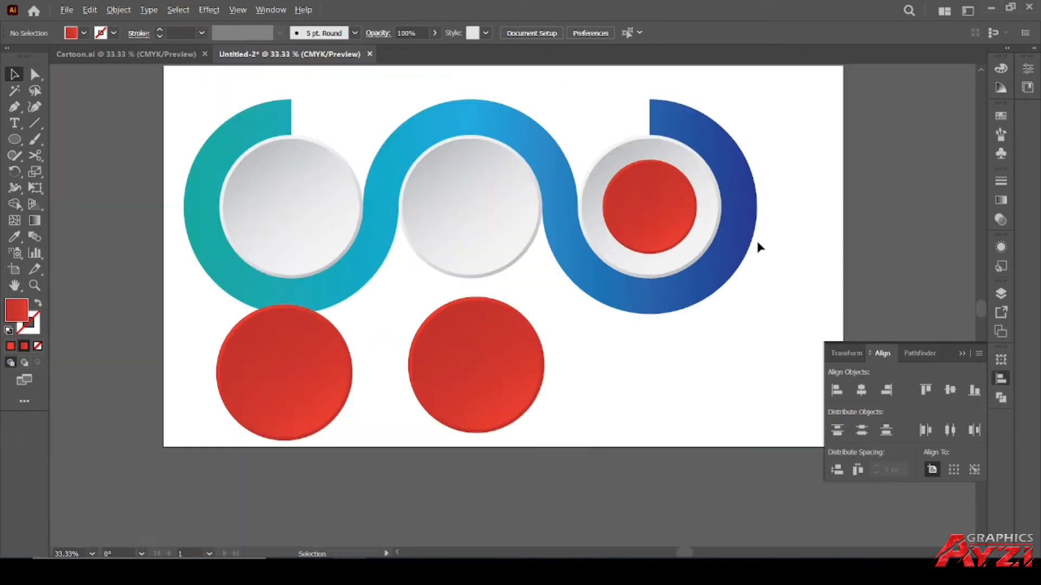
click(528, 358)
key(Delete)
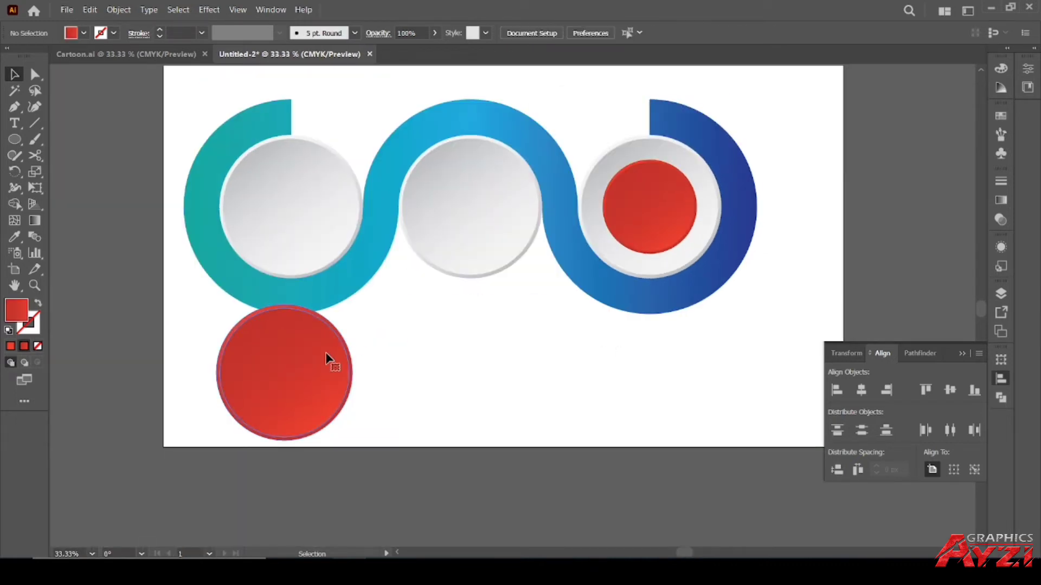
click(333, 360)
key(Delete)
Step: Copy the small red circle group straight across onto the middle gray circle and repeat the copy for the left one
alt+shift+drag(654, 218, 476, 224)
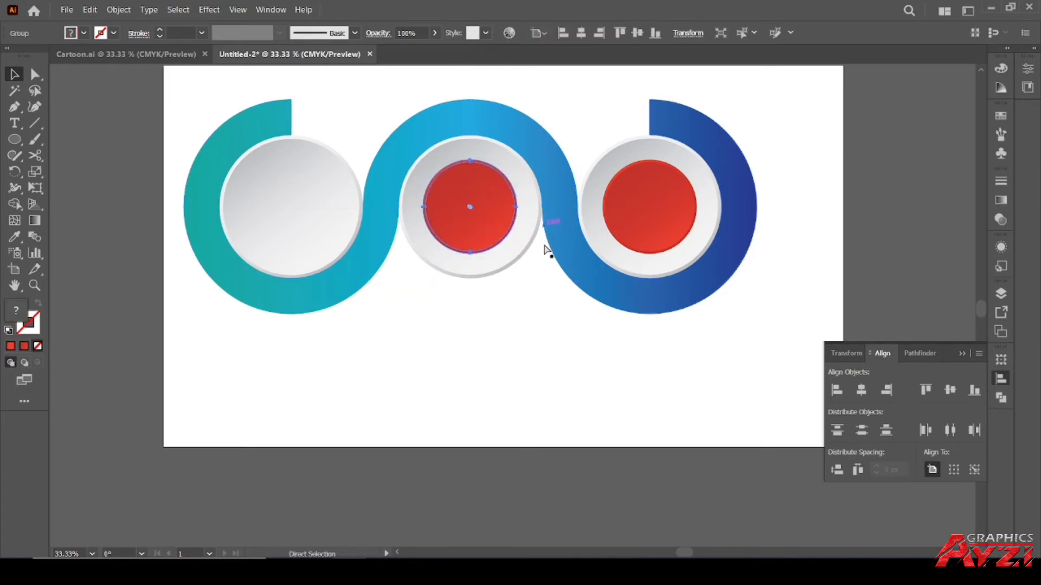
key(ctrl+d)
click(504, 316)
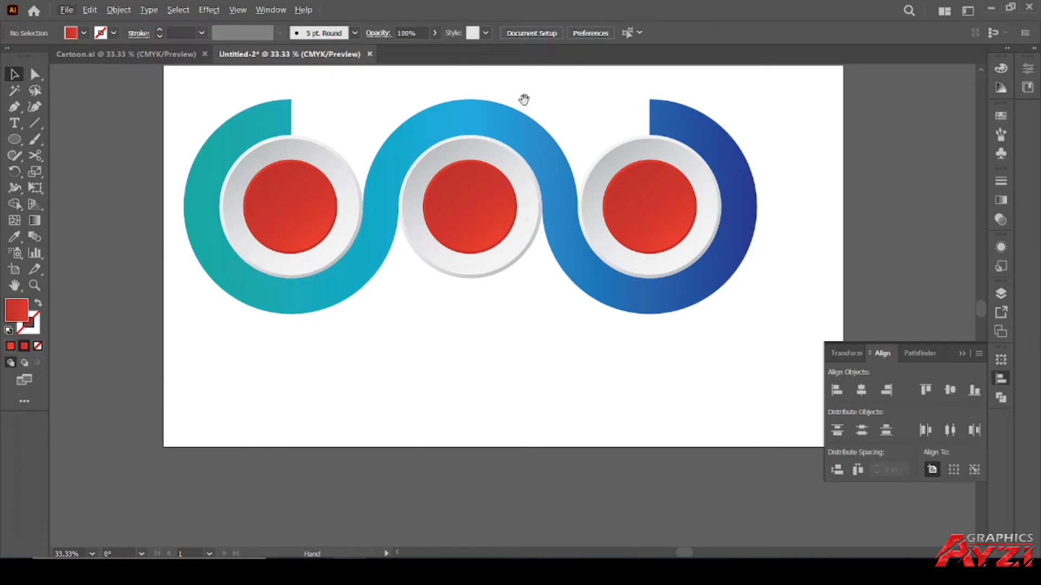
Step: Add the number 1 as text on the left red circle and scale it up to about 98 pt
drag(522, 97, 499, 126)
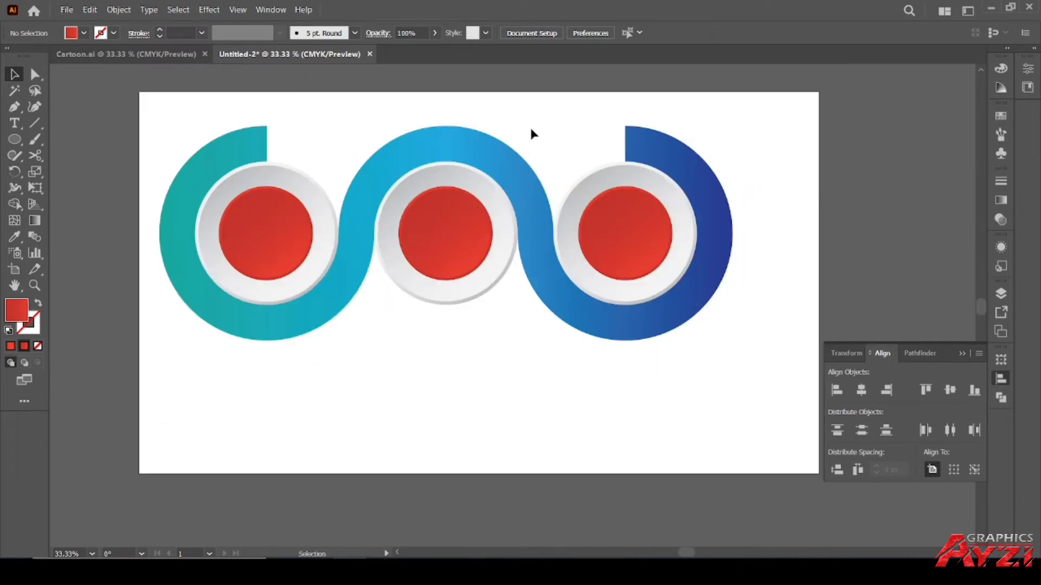
click(16, 125)
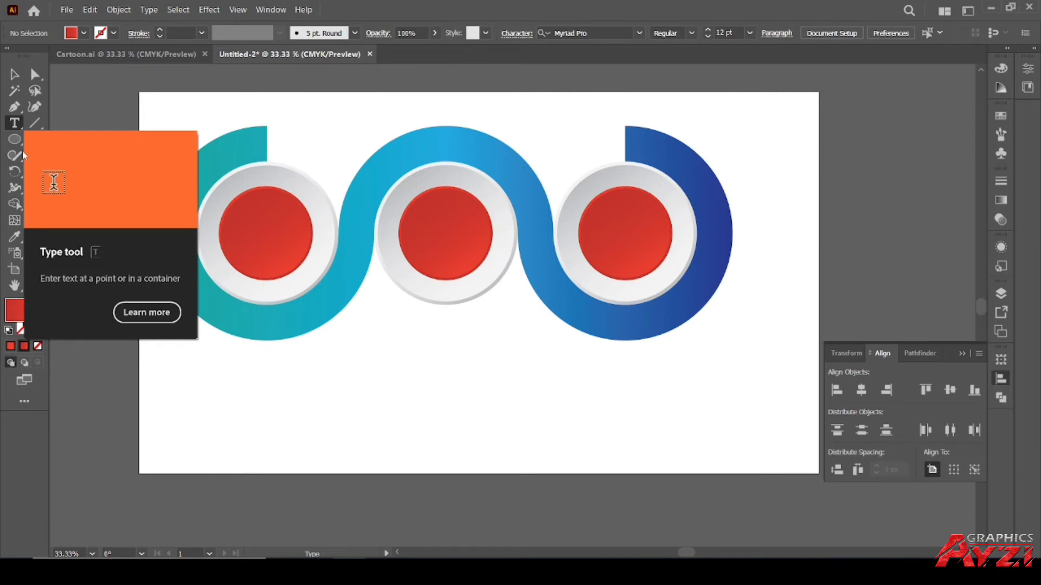
click(257, 226)
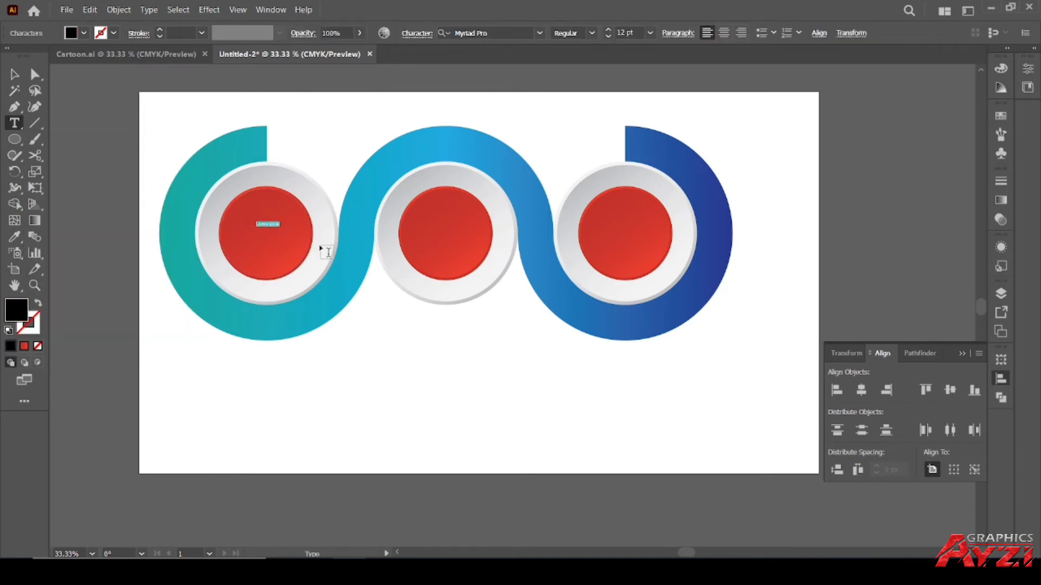
click(14, 74)
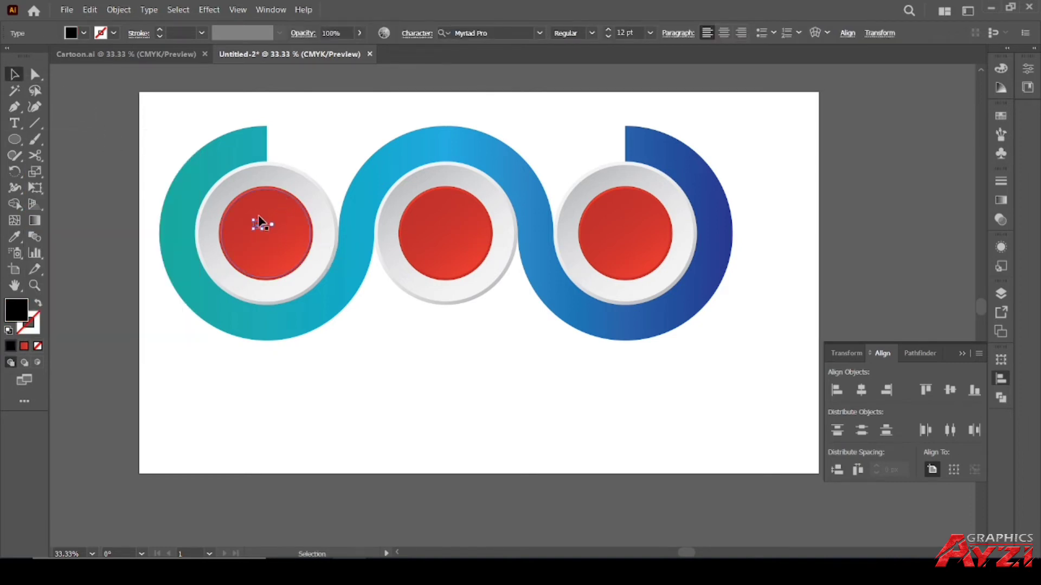
mouse_move(266, 222)
mouse_down()
mouse_move(273, 228)
mouse_move(302, 193)
mouse_move(266, 206)
mouse_move(264, 239)
mouse_up()
Step: Change the font of the number 1 to Myriad Variable Concept in the Black style
click(540, 32)
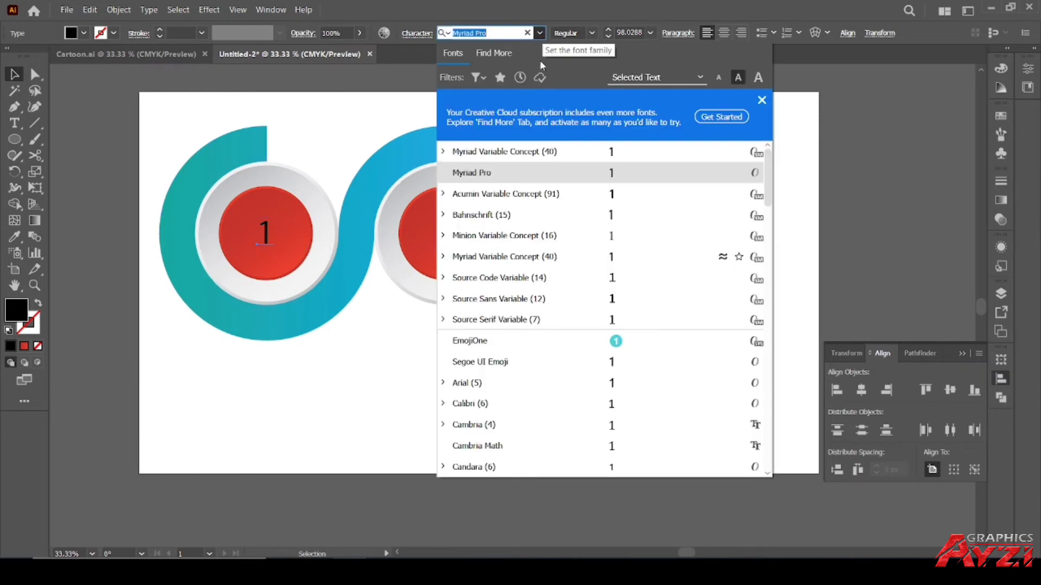
click(523, 152)
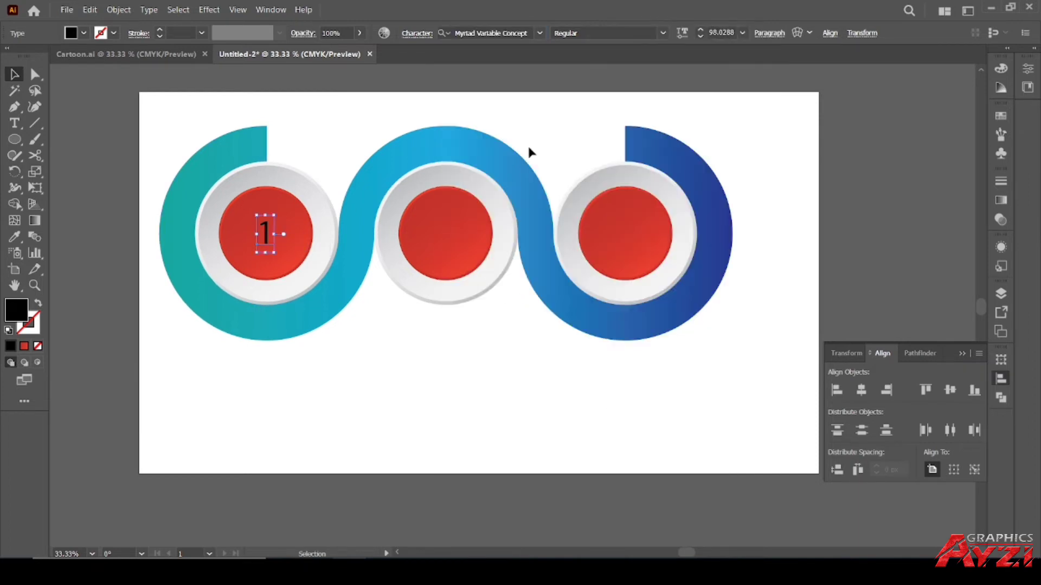
click(662, 33)
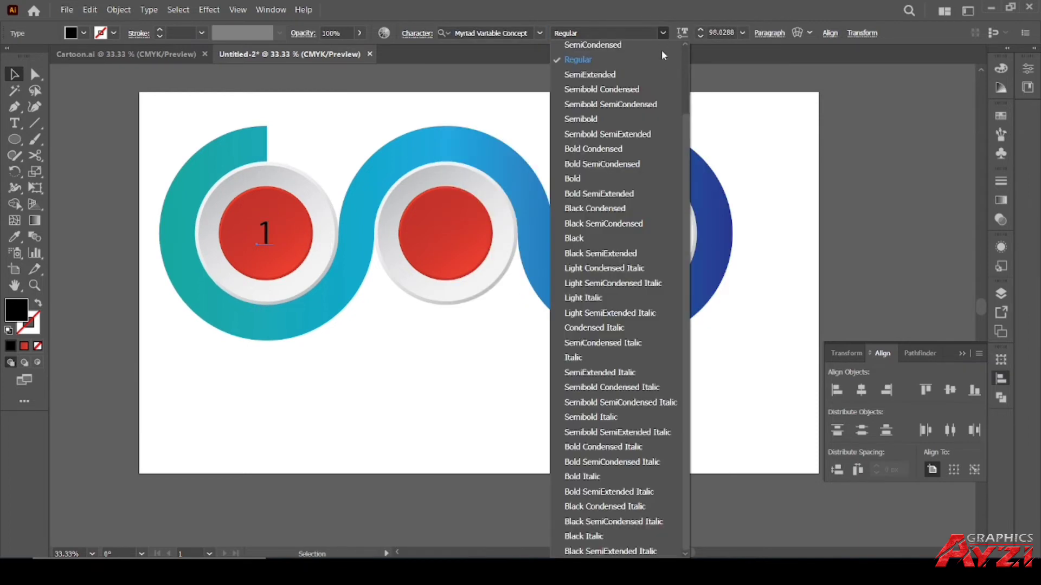
click(584, 237)
Step: Increase the font size of the number 1 to 150 pt
click(716, 27)
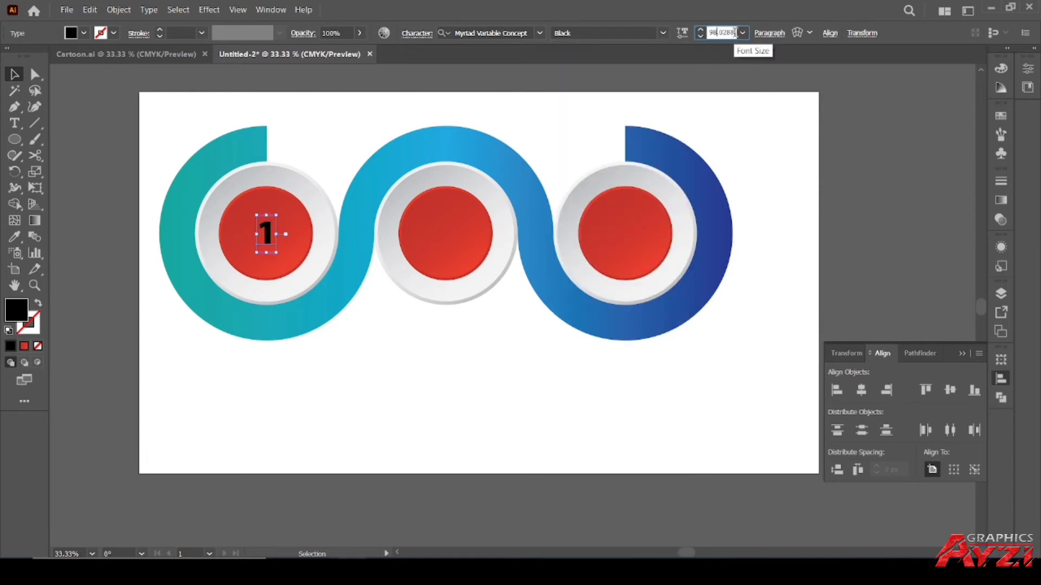
text(110)
key(Return)
scroll(725, 30, up, 20)
scroll(725, 30, up, 15)
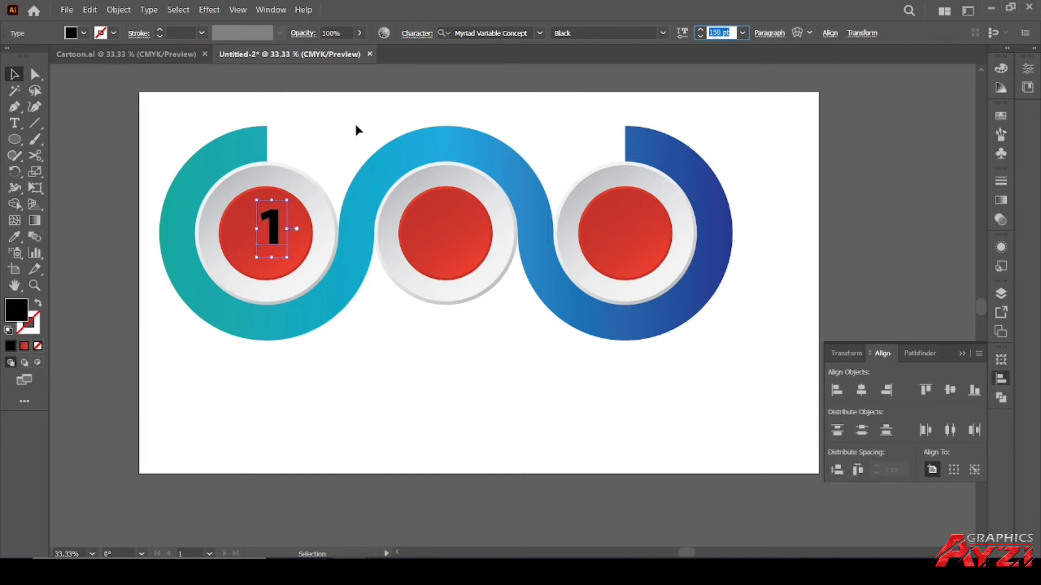
click(357, 124)
Step: Centre the number 1 horizontally and vertically on the left red circle group, using the group as key object
click(275, 230)
ctrl+click(233, 250)
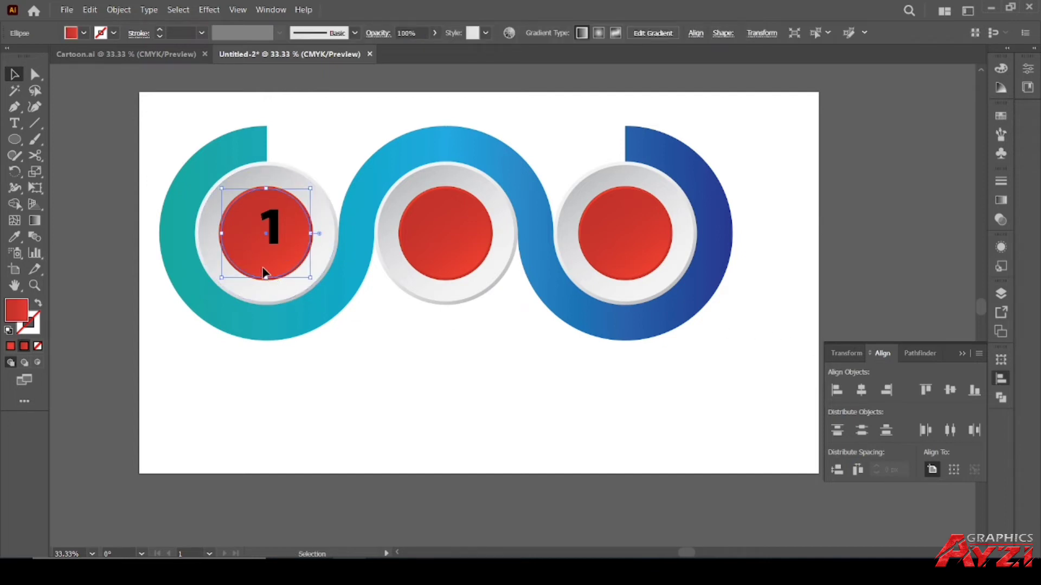
click(393, 357)
scroll(270, 270, up, 3)
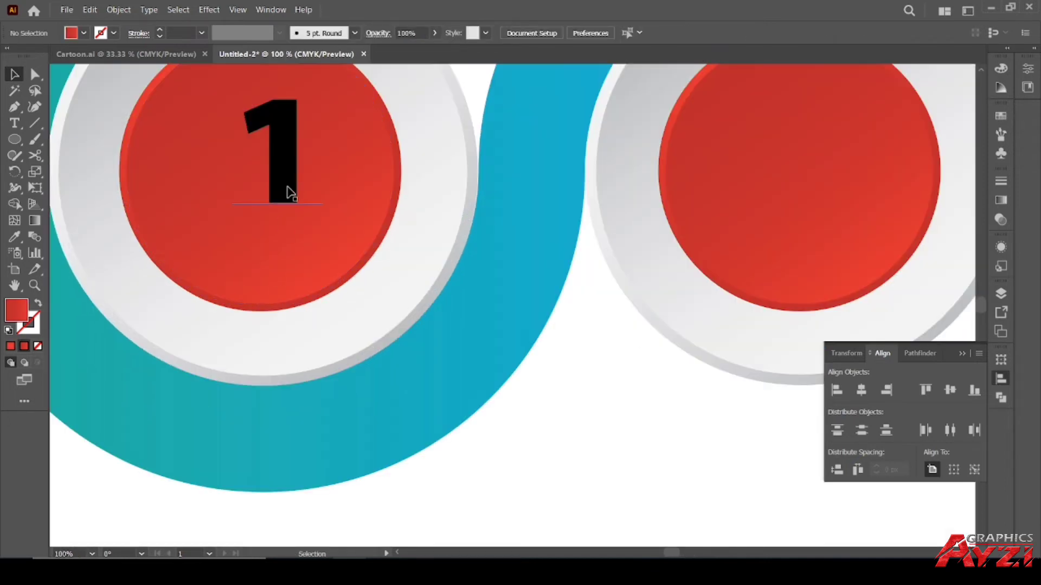
click(262, 233)
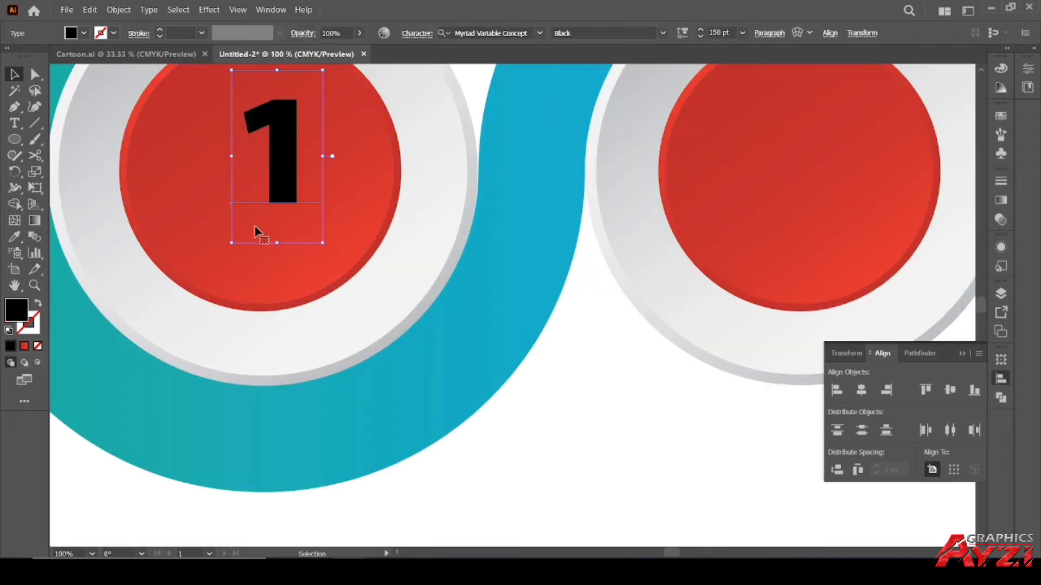
shift+click(180, 265)
click(180, 264)
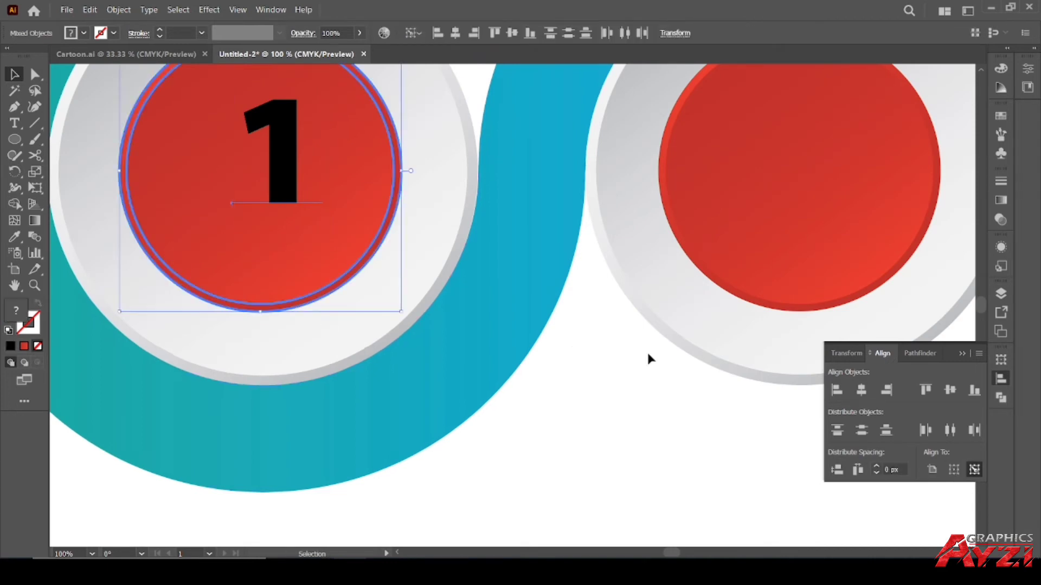
click(861, 390)
click(950, 391)
click(586, 343)
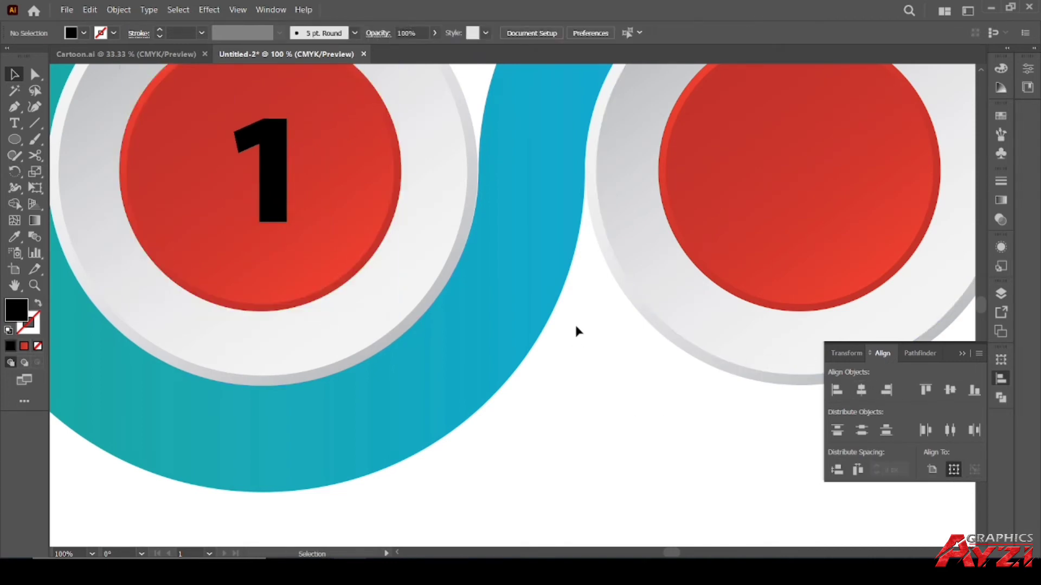
Step: Fill the number 1 on the left red circle with white
scroll(574, 324, down, 3)
drag(697, 272, 505, 266)
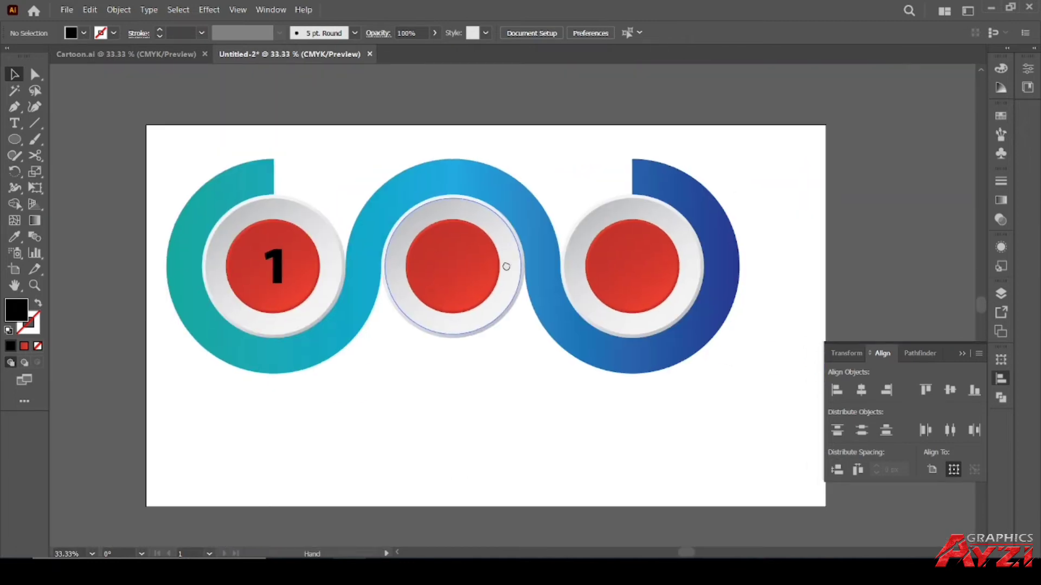
click(277, 271)
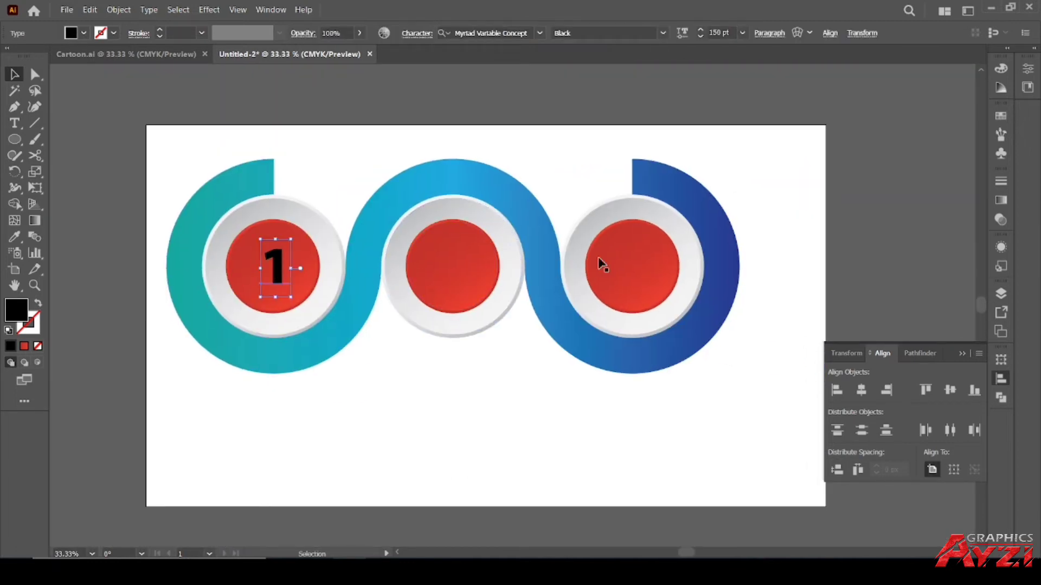
click(1001, 116)
click(851, 152)
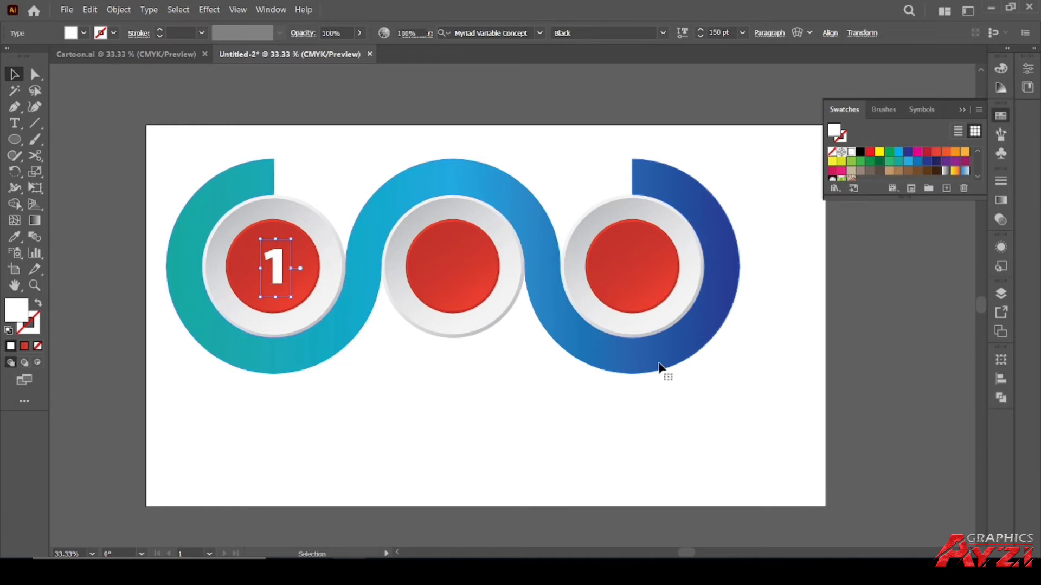
click(663, 365)
click(350, 395)
Step: Align the white 1 vertically to the centre of the left red circle group, keeping the group as key object
click(281, 283)
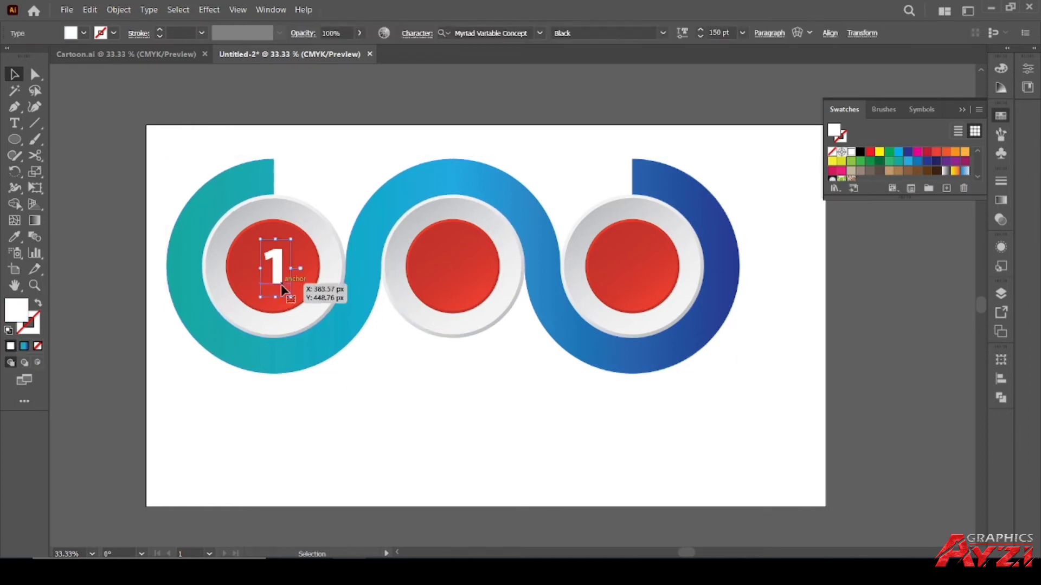
shift+click(236, 285)
click(236, 286)
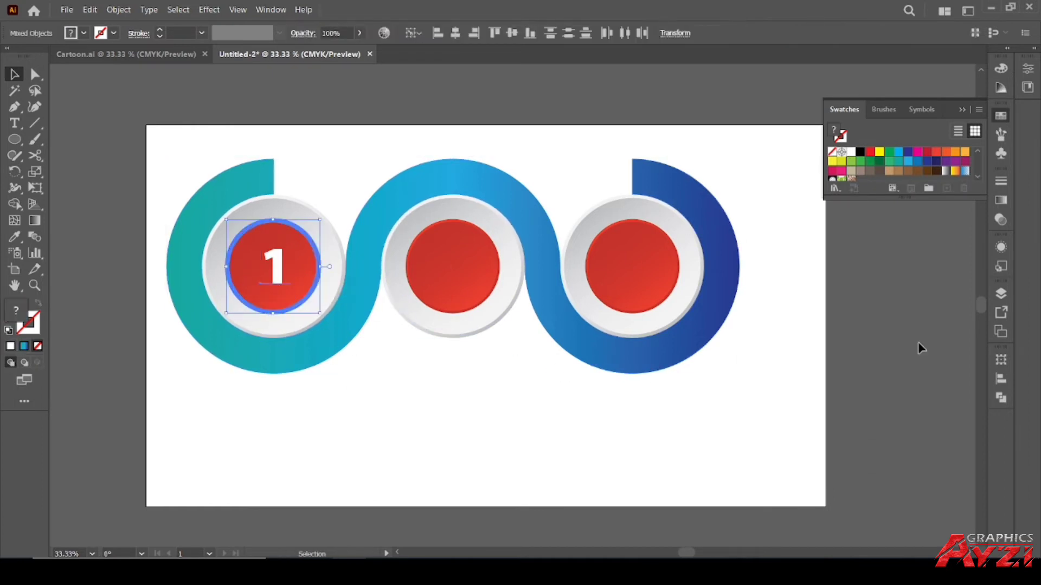
click(996, 382)
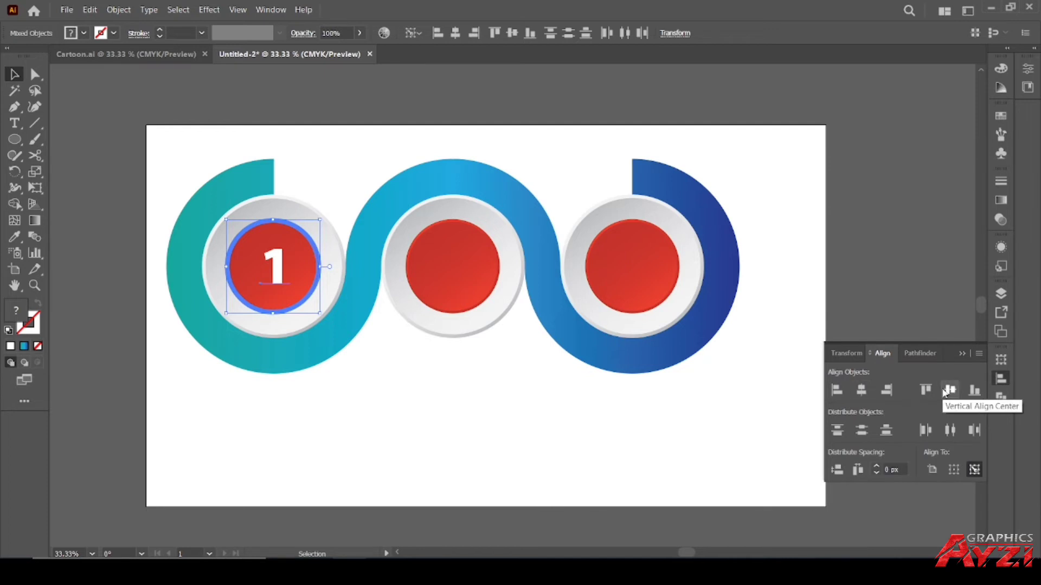
click(949, 390)
click(523, 385)
Step: Shift the number 1 slightly to the left so it looks optically centred in its red circle
scroll(267, 284, up, 1)
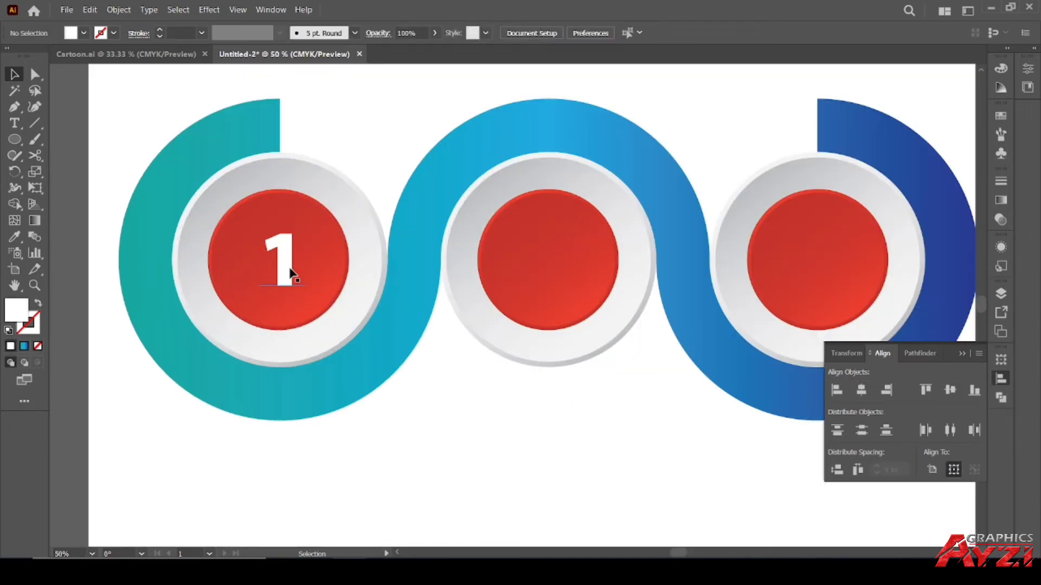
drag(287, 273, 279, 273)
click(428, 392)
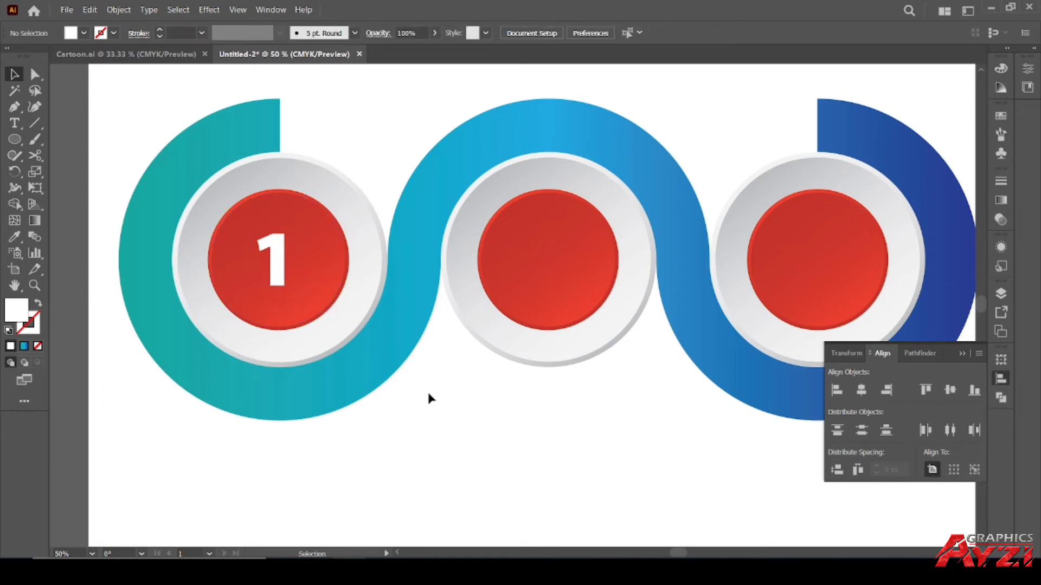
Step: Recolour the number 1 on the left circle, trying dark red and settling on an orange fill
scroll(427, 389, down, 2)
drag(450, 336, 372, 316)
click(274, 308)
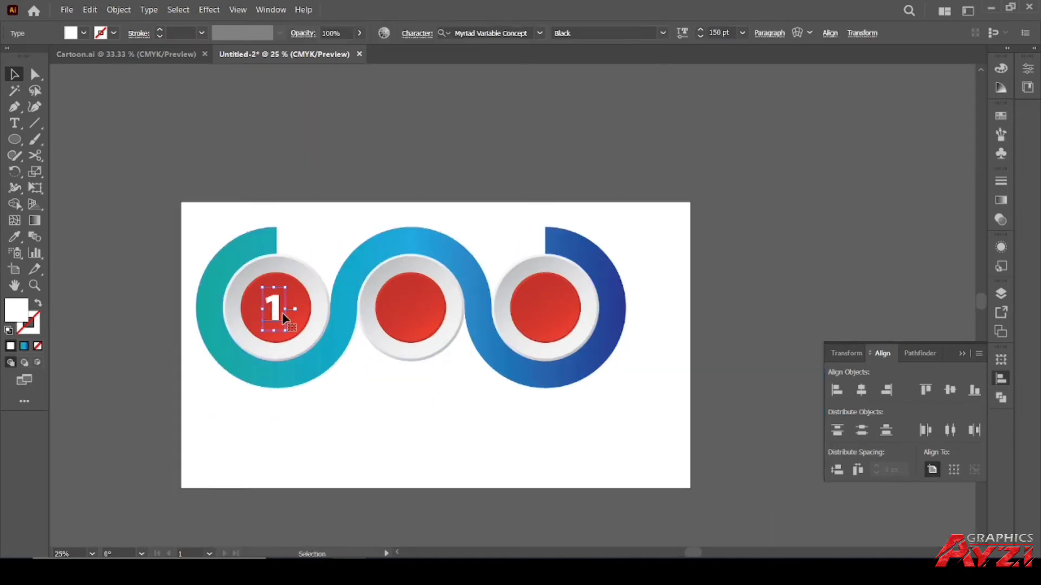
click(1001, 116)
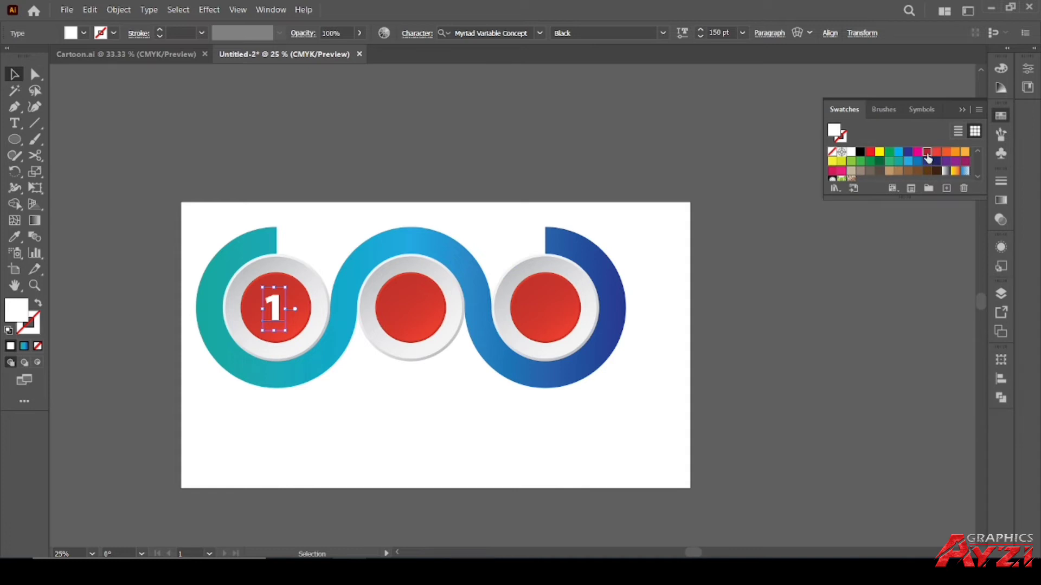
click(927, 152)
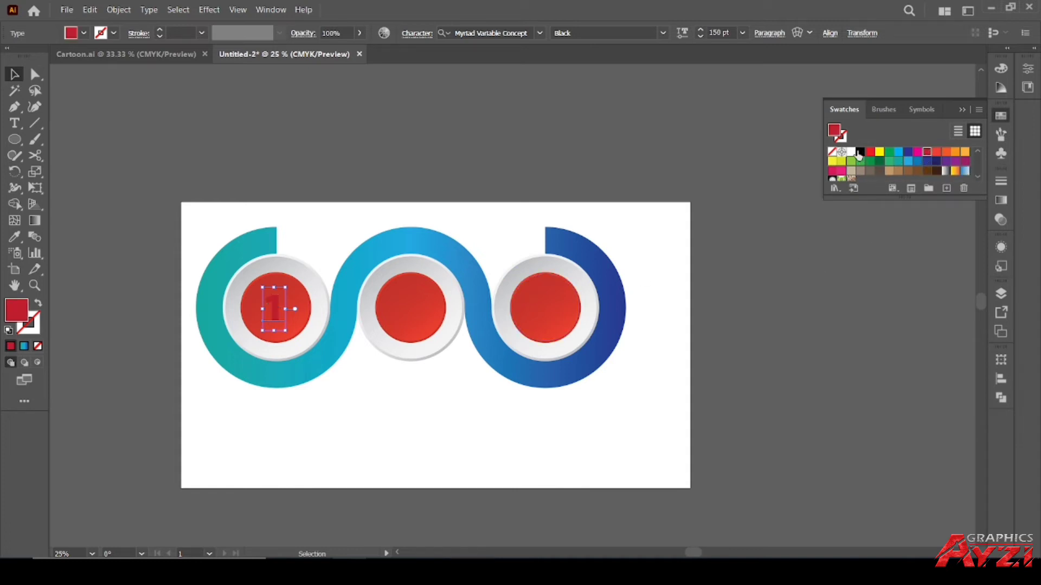
click(956, 153)
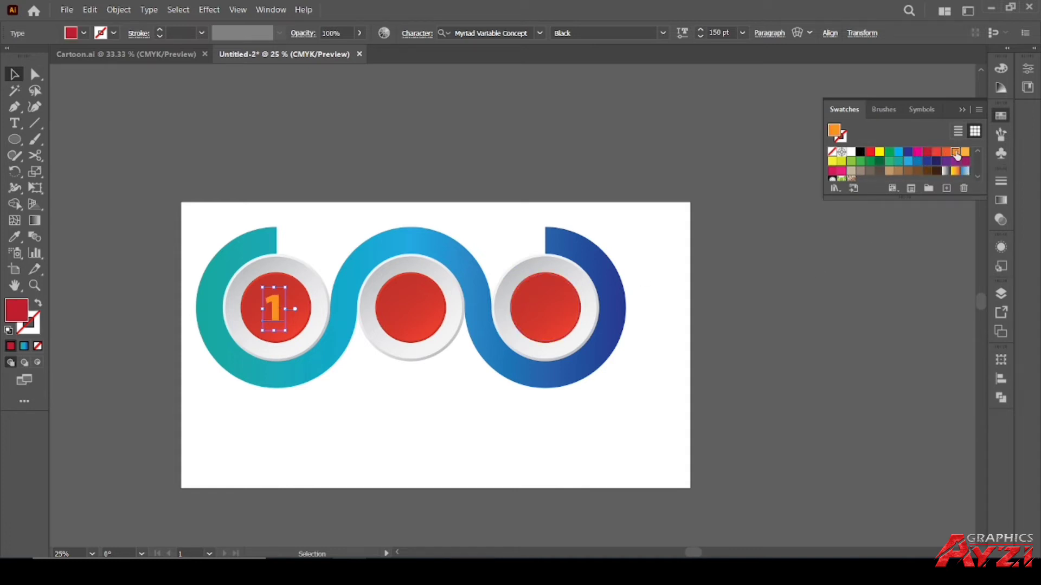
click(432, 137)
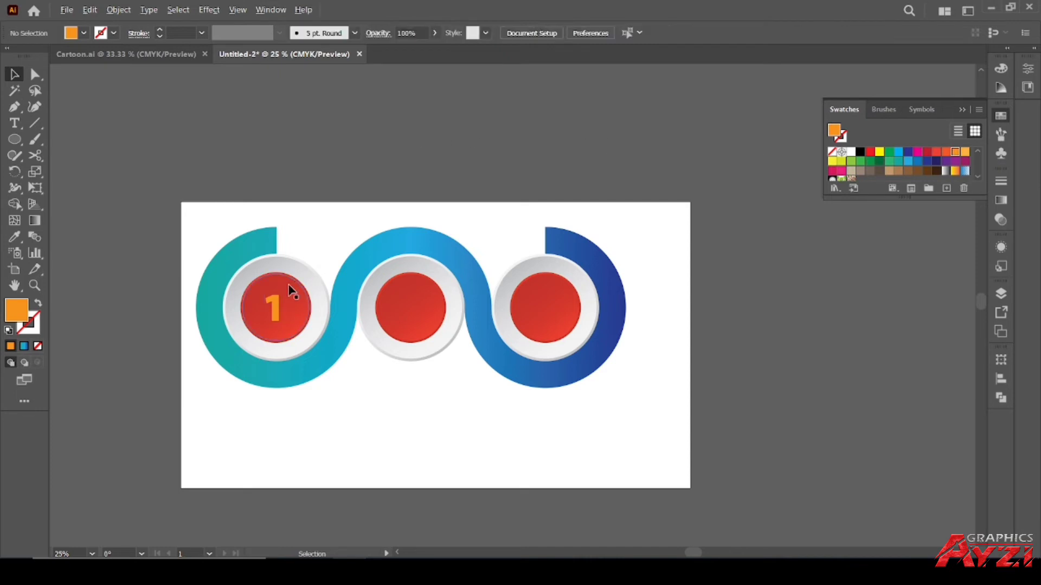
Step: Apply the 3D Extrude & Bevel effect to the orange number 1
scroll(286, 294, up, 3)
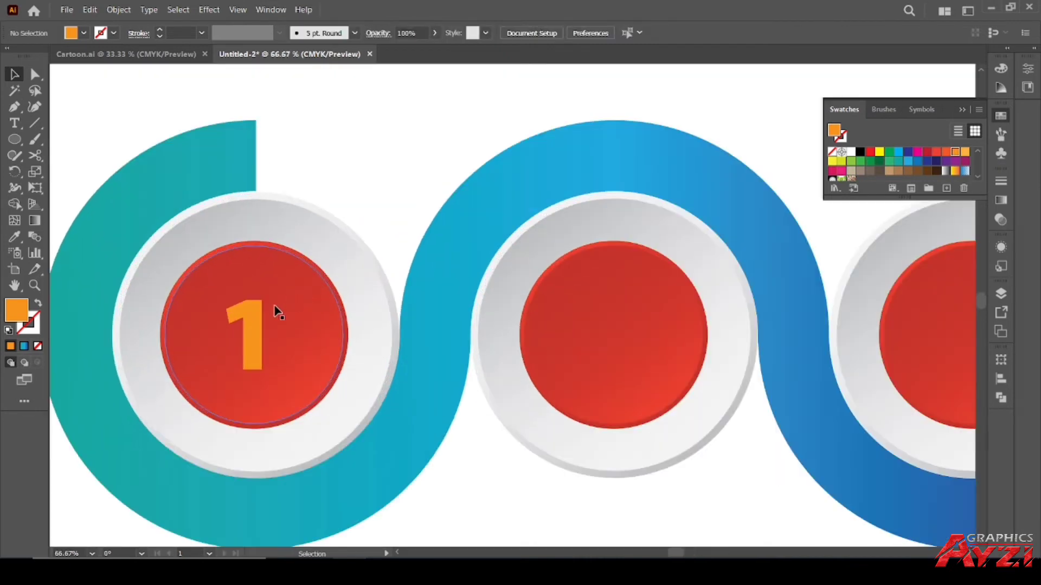
click(256, 338)
click(209, 10)
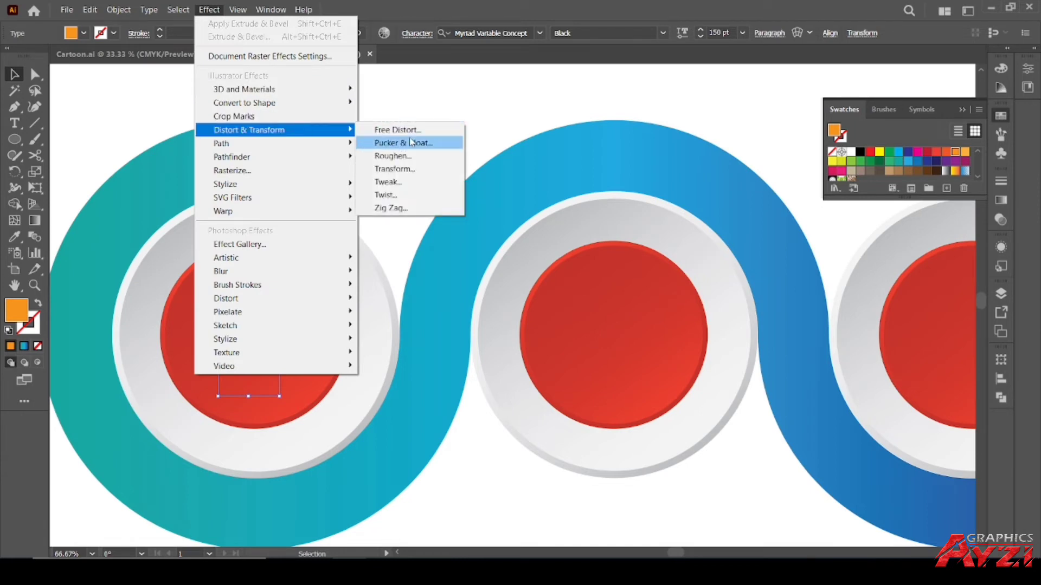
mouse_move(311, 95)
click(401, 89)
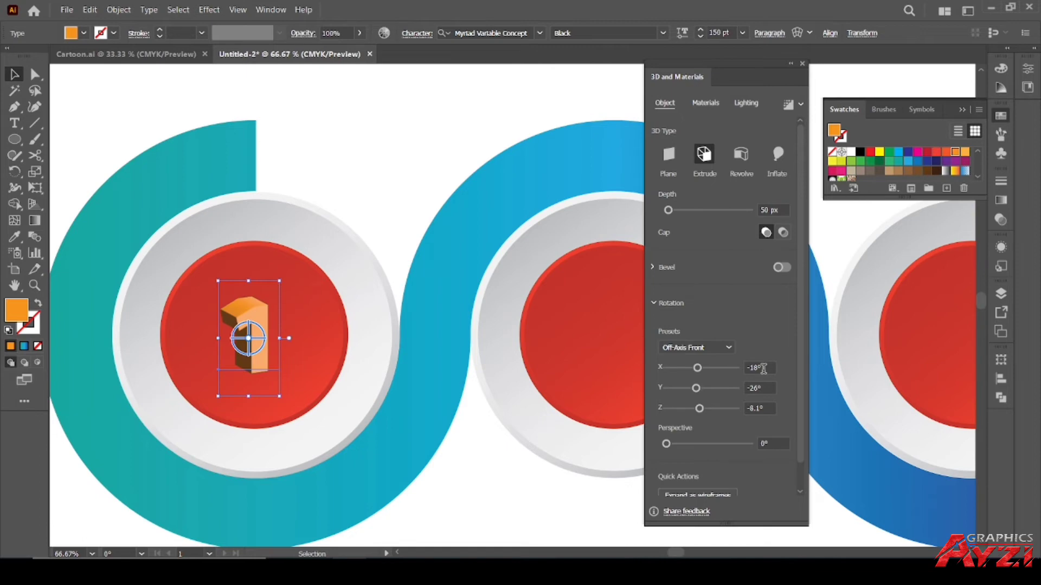
Step: Set the extruded number 1's 3D rotation to -4° on X and -7° on Y
scroll(763, 368, down, 8)
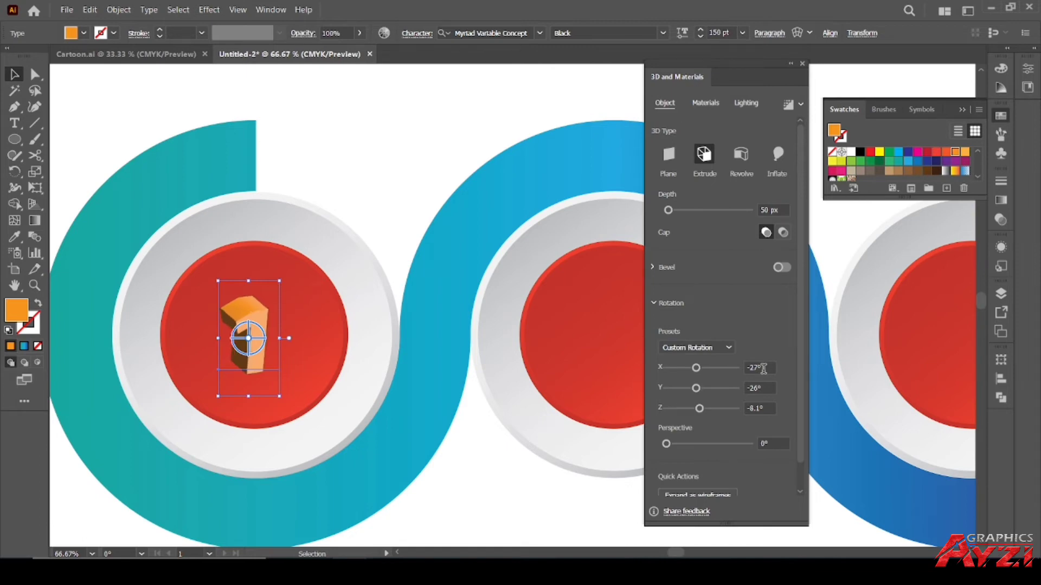
scroll(763, 368, up, 6)
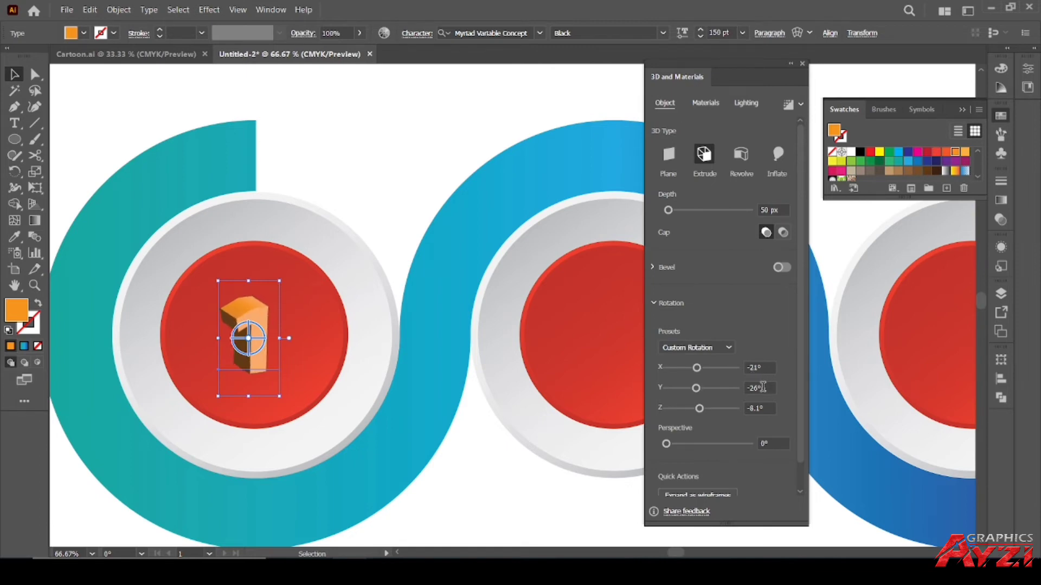
scroll(763, 387, down, 4)
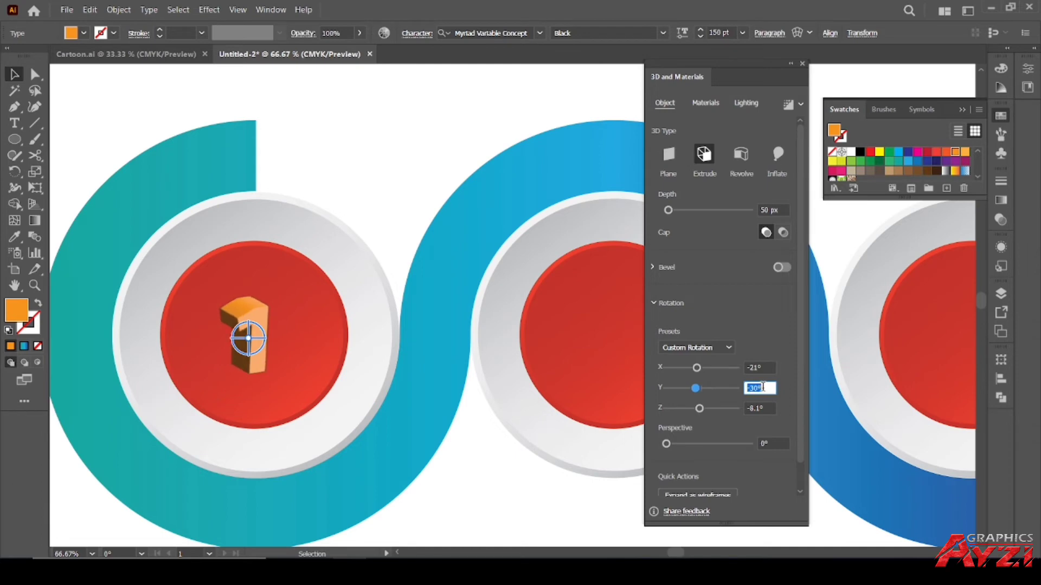
scroll(763, 387, up, 19)
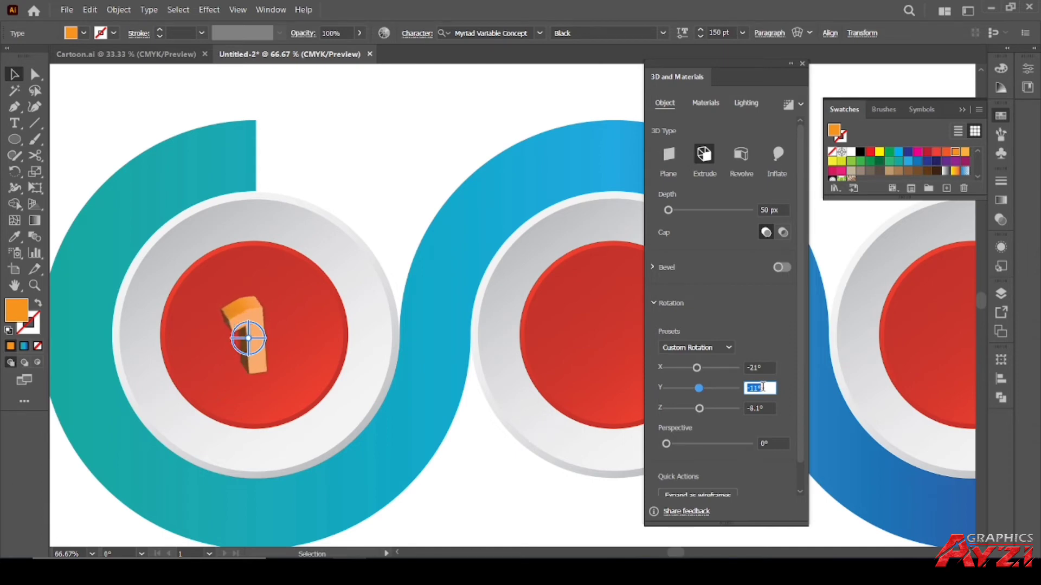
scroll(763, 387, up, 4)
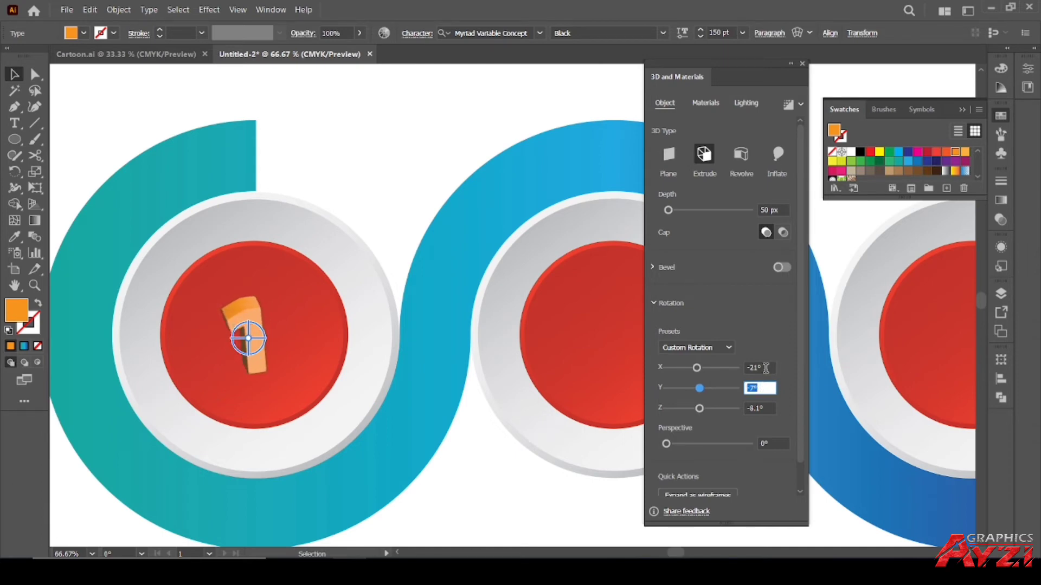
click(765, 368)
scroll(765, 368, up, 17)
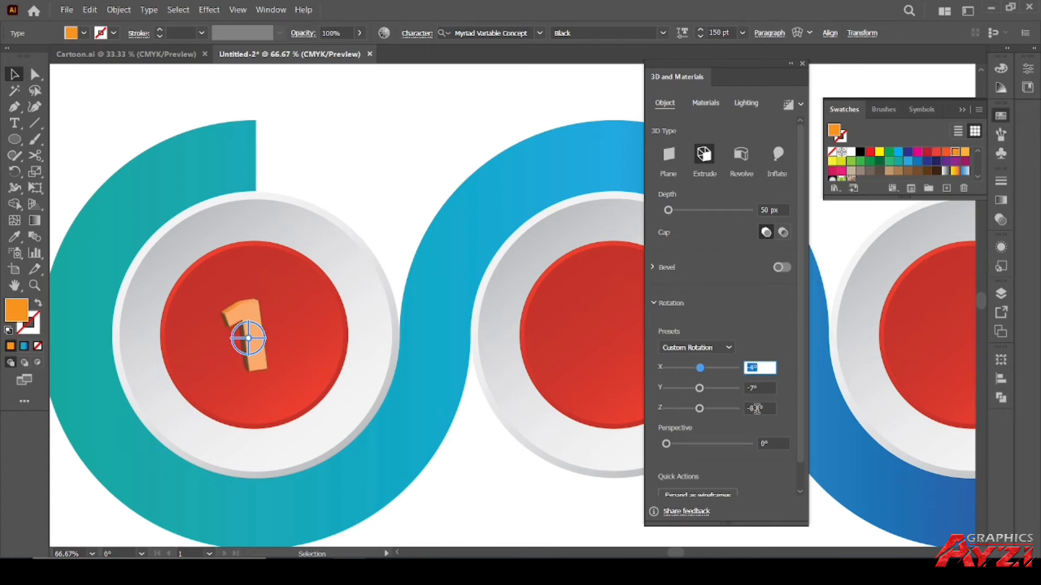
Step: Set the extruded 1's Z rotation to -2° and close the 3D settings
click(762, 408)
scroll(762, 408, down, 2)
scroll(762, 408, up, 9)
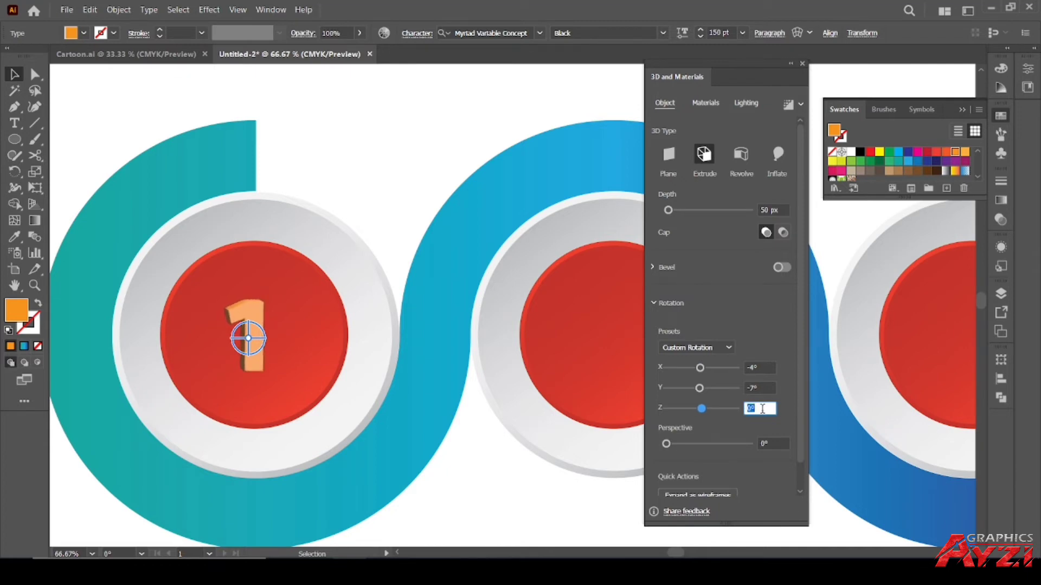
scroll(762, 408, down, 1)
scroll(762, 408, down, 1)
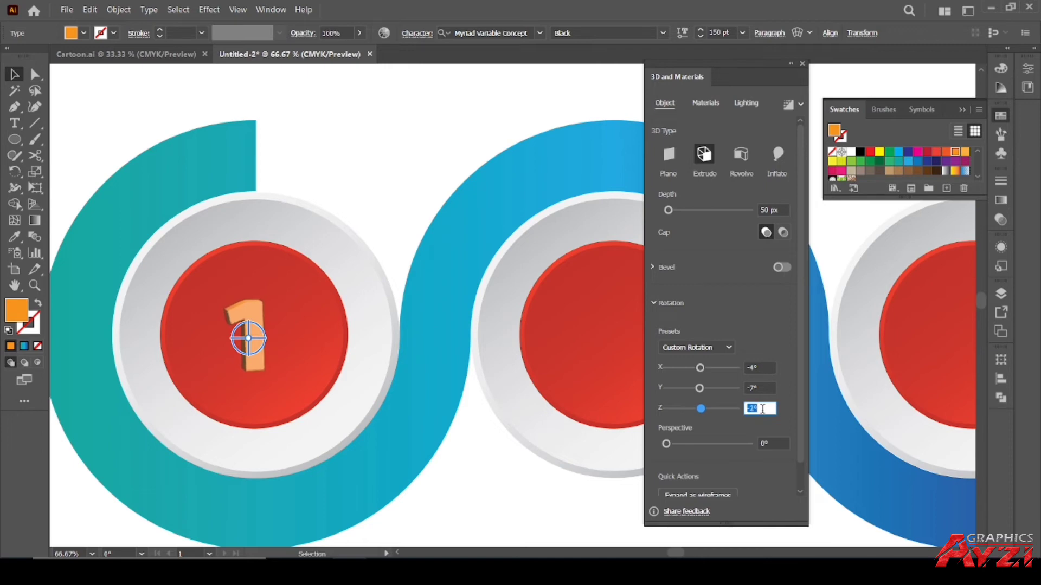
click(802, 65)
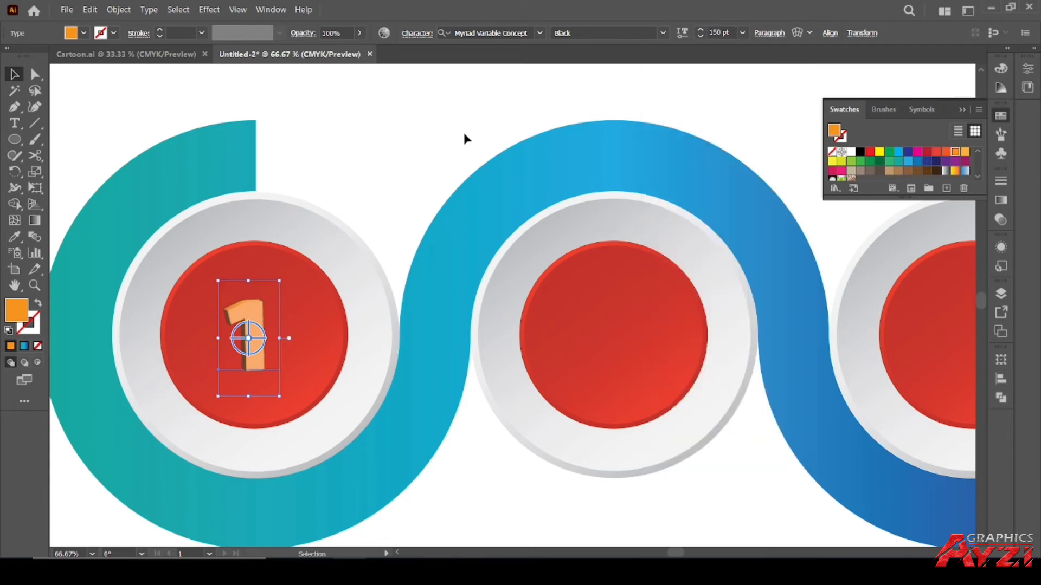
Step: Recolour the 3D number 1 with a white fill and deselect it
click(401, 131)
key(ctrl+minus)
scroll(360, 197, up, 2)
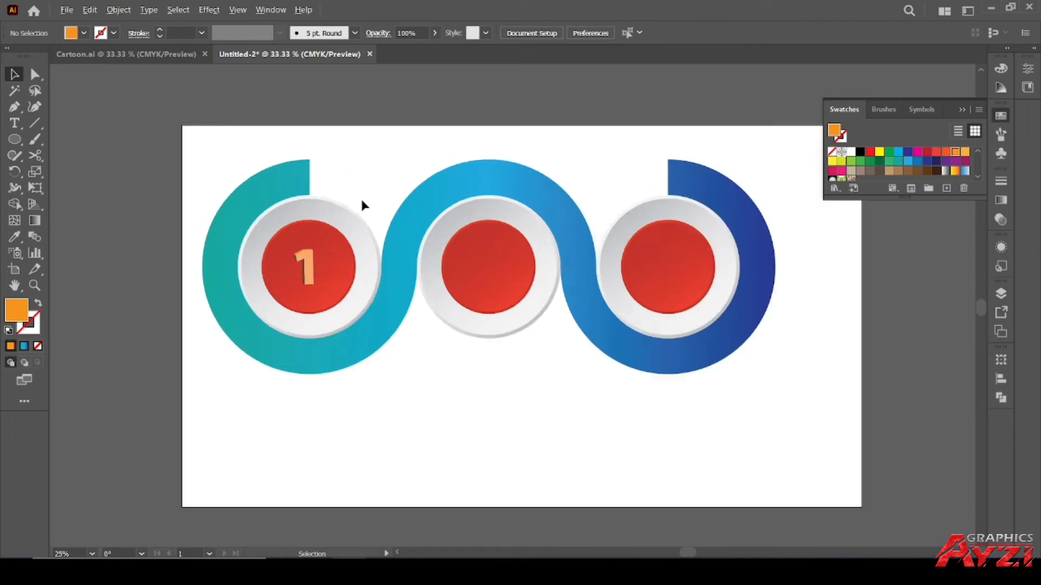
click(295, 275)
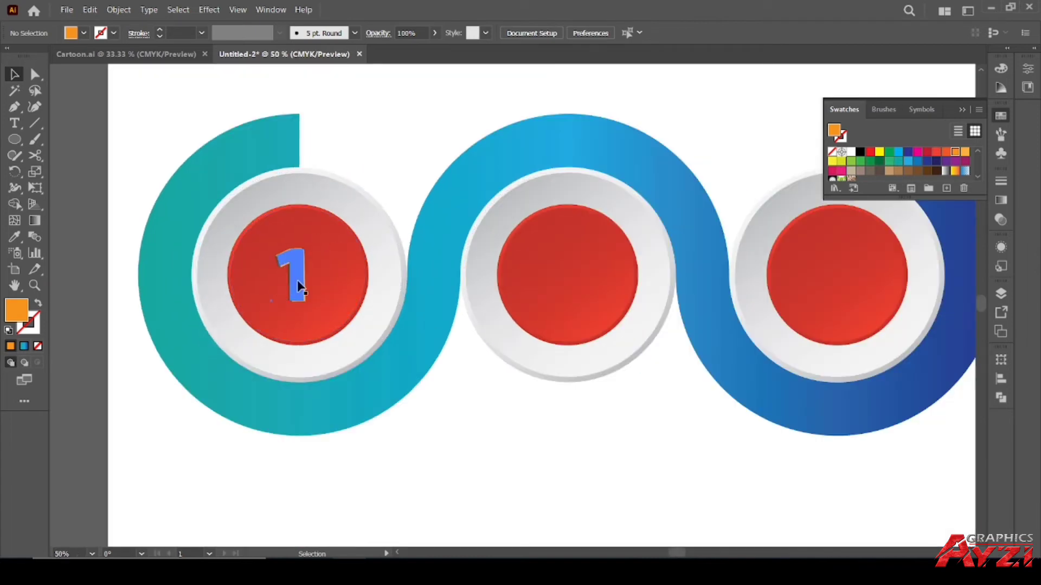
click(851, 154)
click(376, 148)
scroll(384, 157, down, 2)
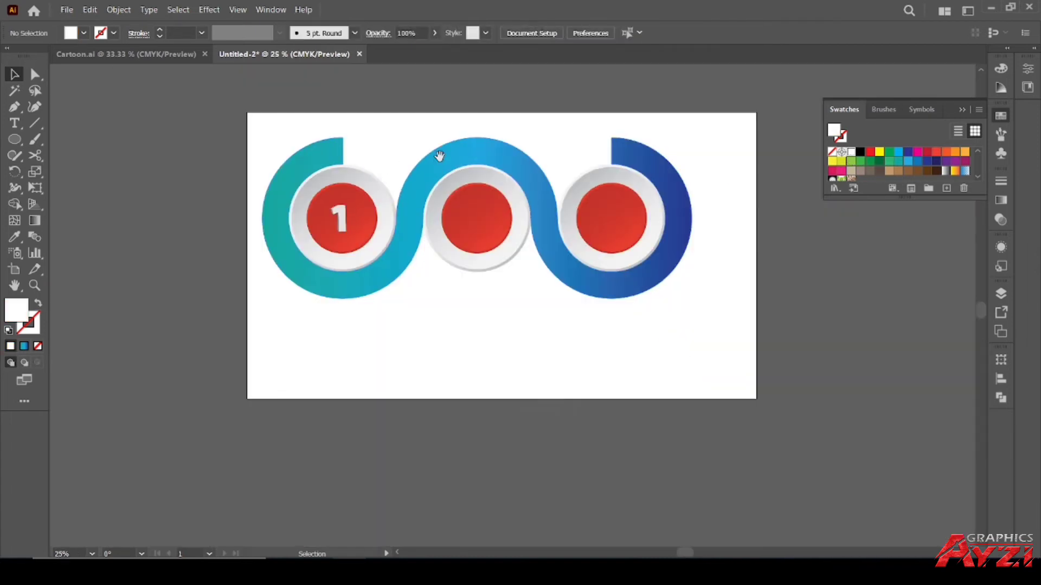
Step: Duplicate the white 3D number 1 onto the middle red circle and repeat the copy onto the third circle
drag(439, 157, 301, 261)
scroll(297, 305, up, 2)
drag(214, 295, 484, 303)
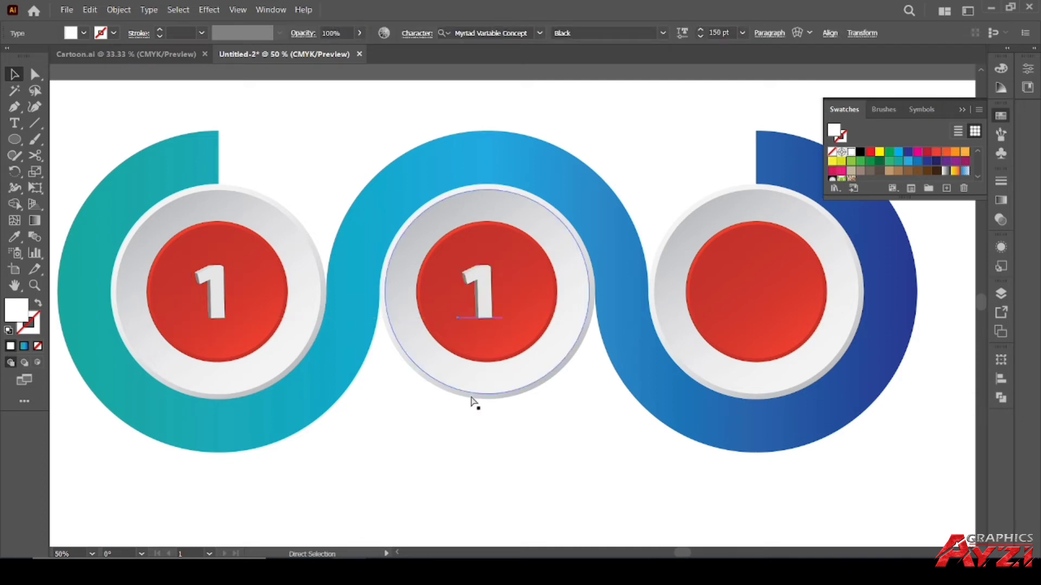
key(ctrl+d)
click(535, 448)
Step: Change the number on the middle red circle to 2
click(486, 296)
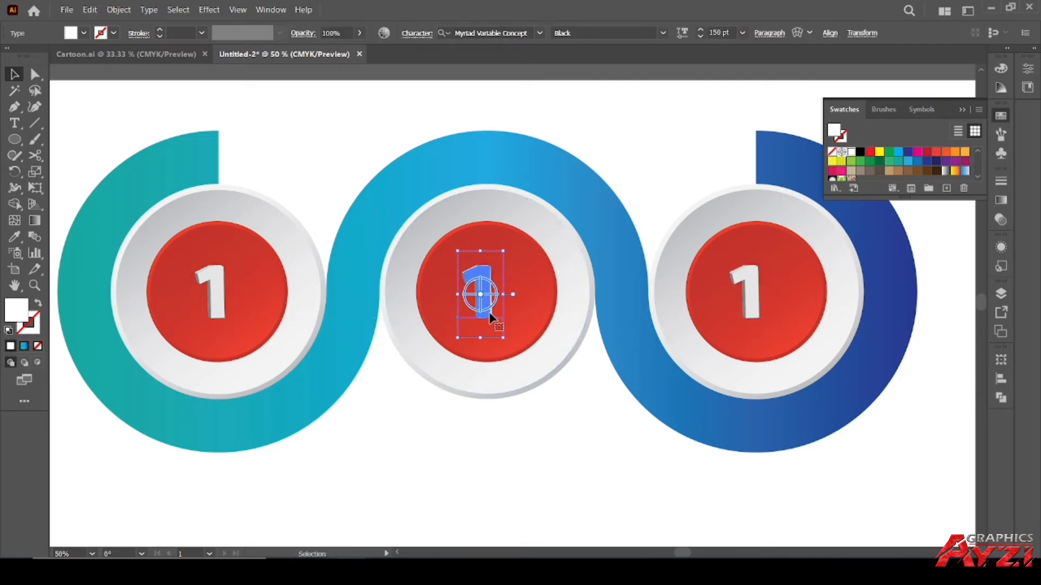
double_click(494, 314)
text(2)
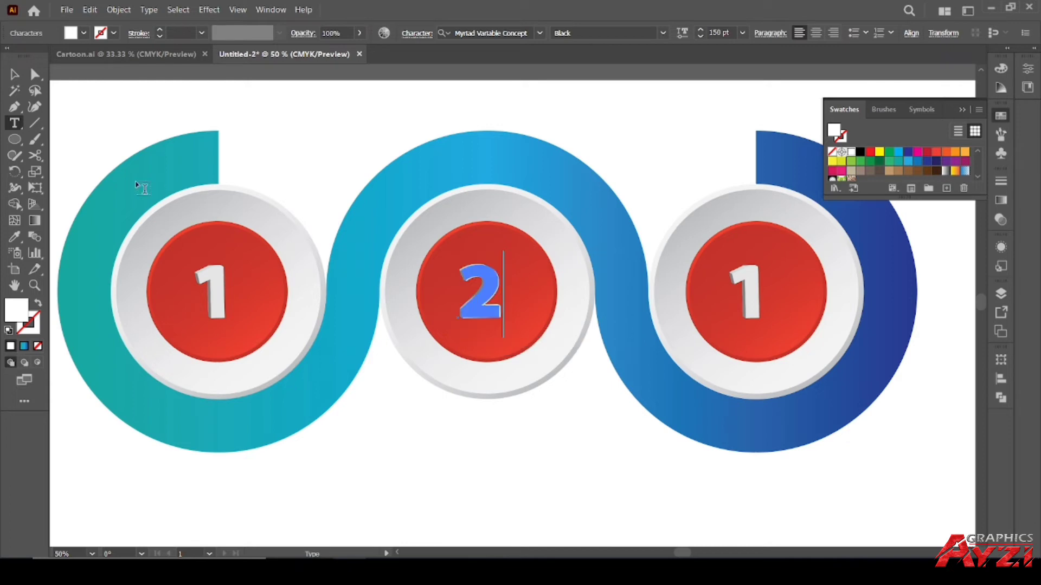
key(Escape)
click(314, 146)
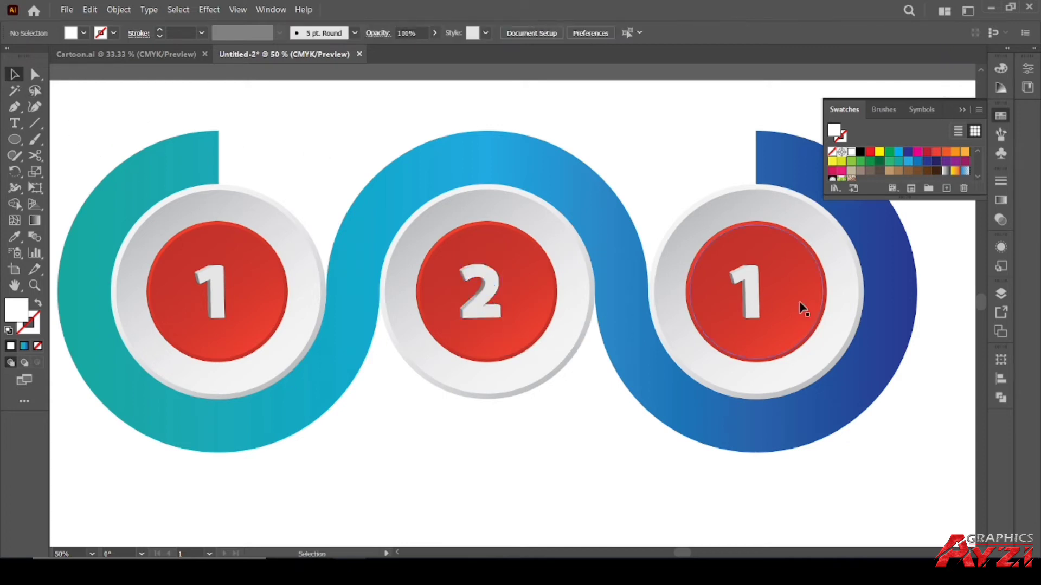
Step: Change the number on the third red circle to 3 and collapse the Swatches panel
double_click(753, 308)
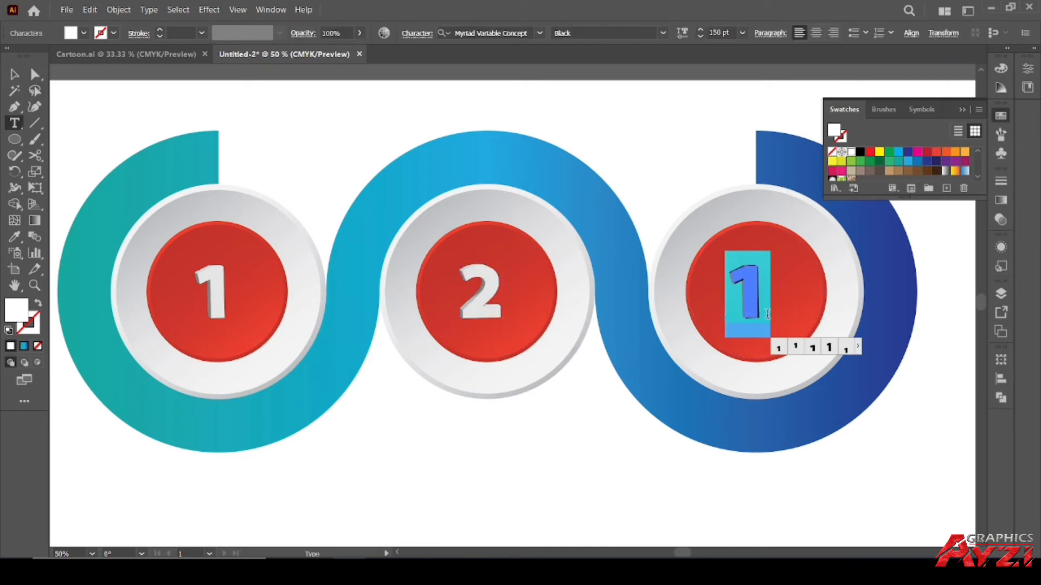
text(3)
click(14, 74)
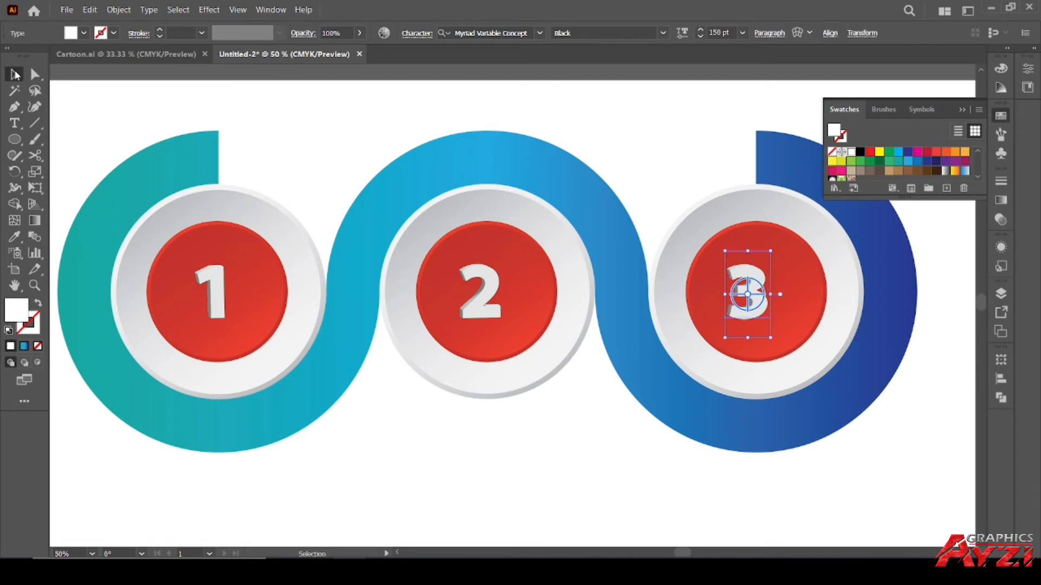
click(376, 131)
scroll(443, 195, down, 1)
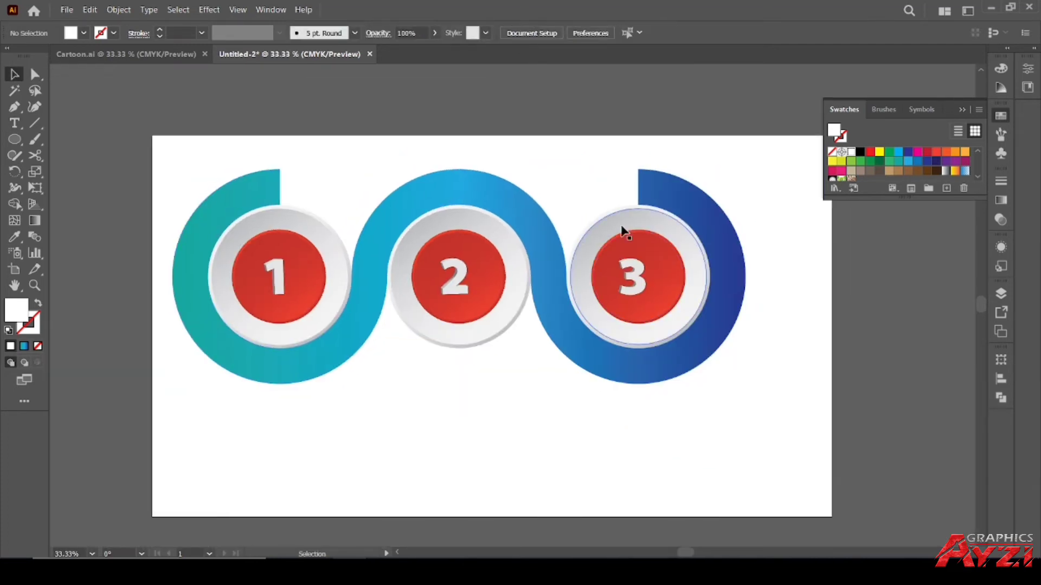
click(962, 110)
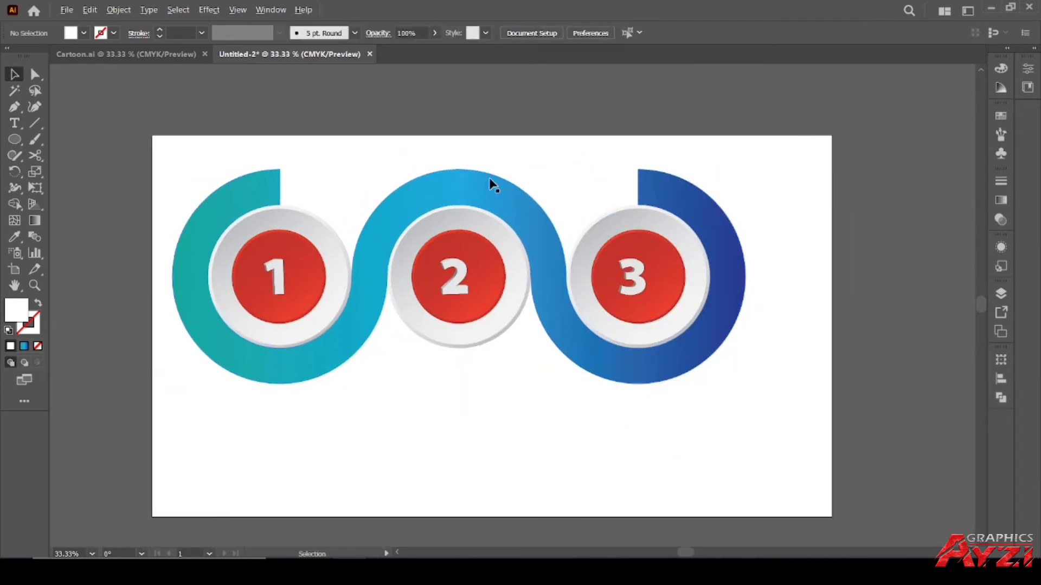
scroll(489, 177, up, 1)
drag(383, 181, 410, 184)
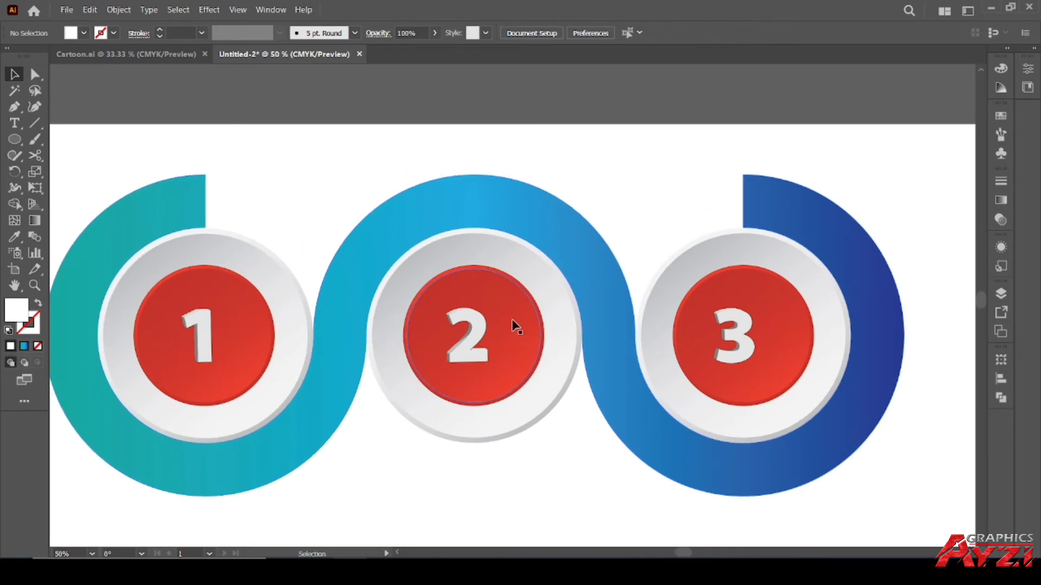
click(259, 349)
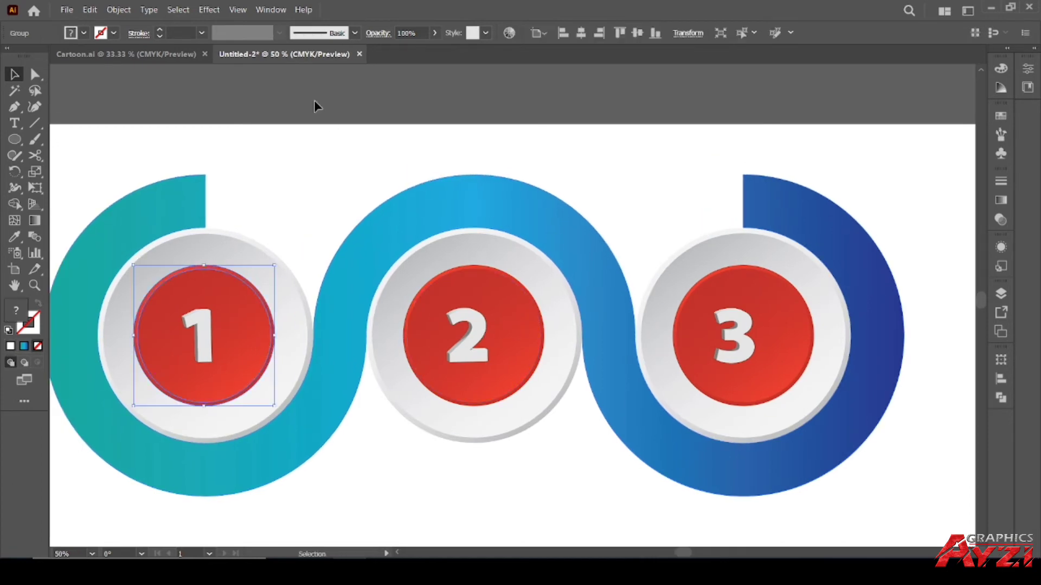
click(206, 10)
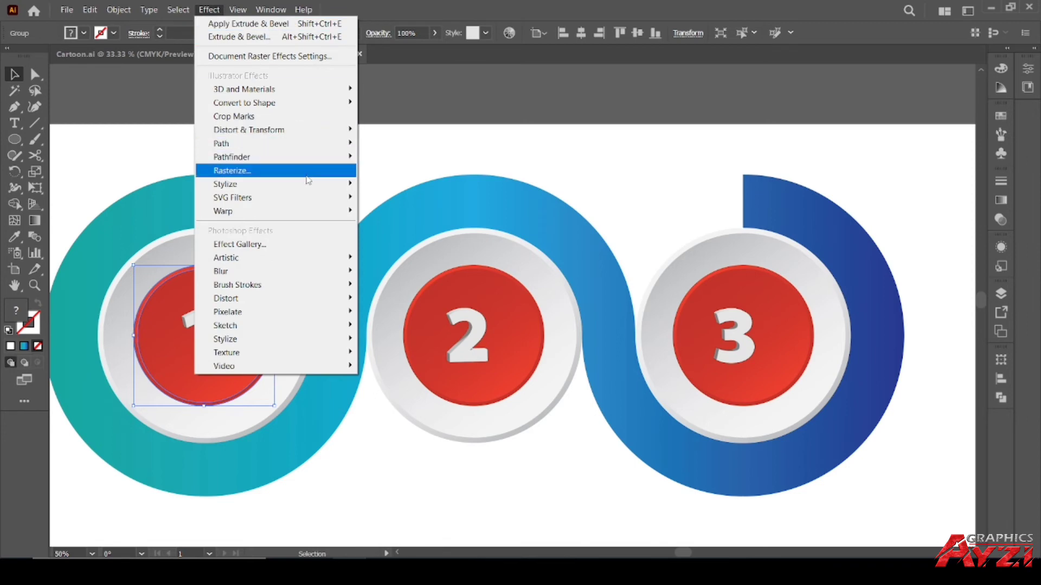
mouse_move(308, 182)
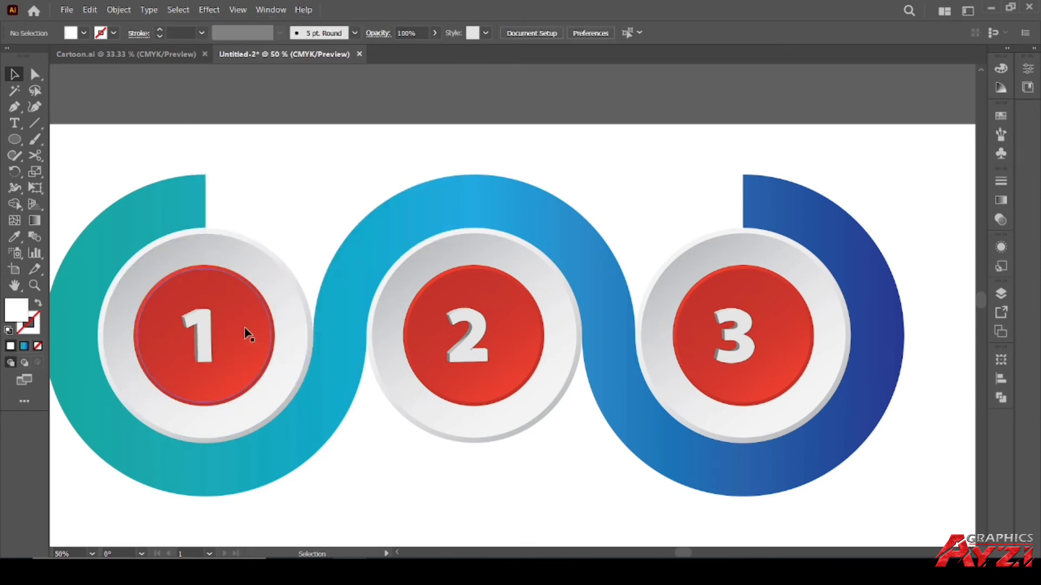
Step: Copy the red circle group around the 1, paste it in back, and offset one of the two groups slightly down and left
click(245, 333)
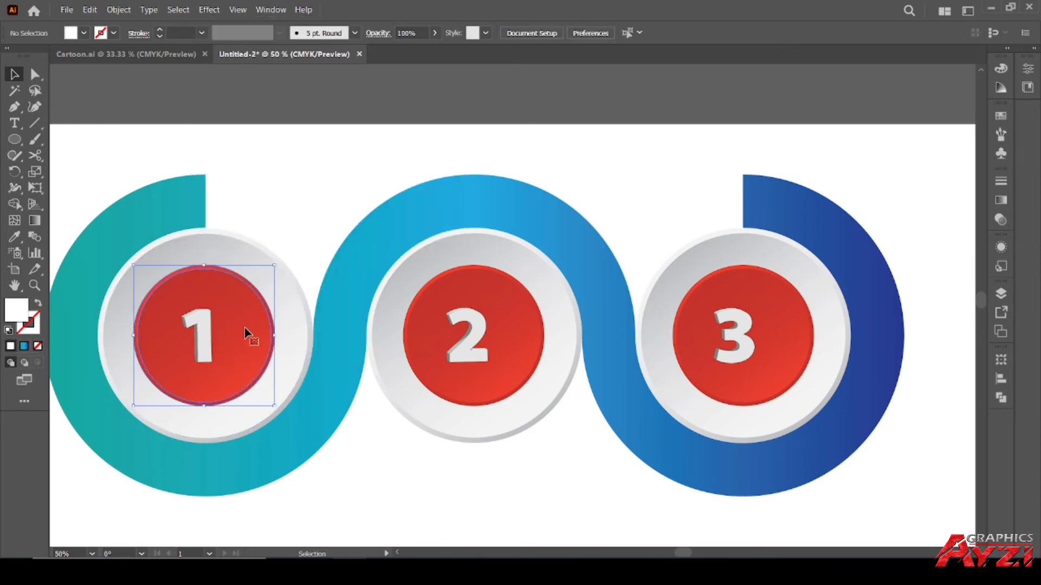
click(119, 9)
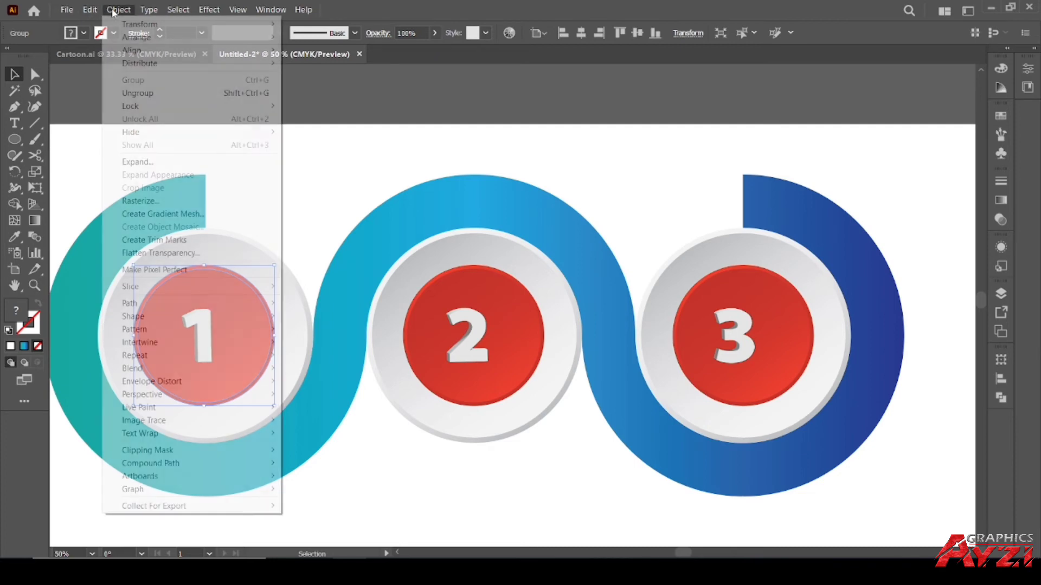
mouse_move(89, 9)
click(101, 78)
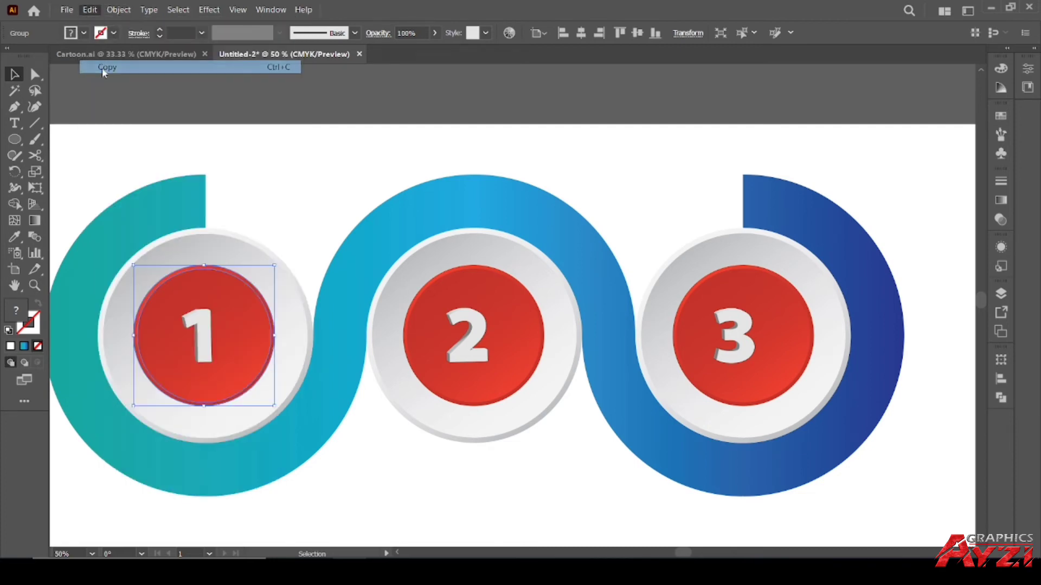
click(89, 10)
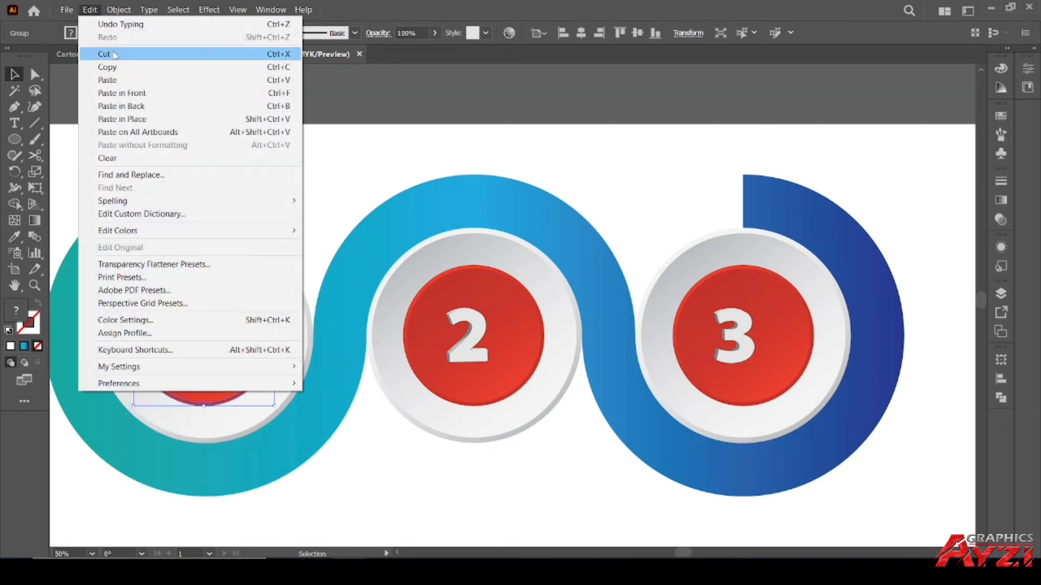
click(152, 107)
drag(242, 361, 232, 366)
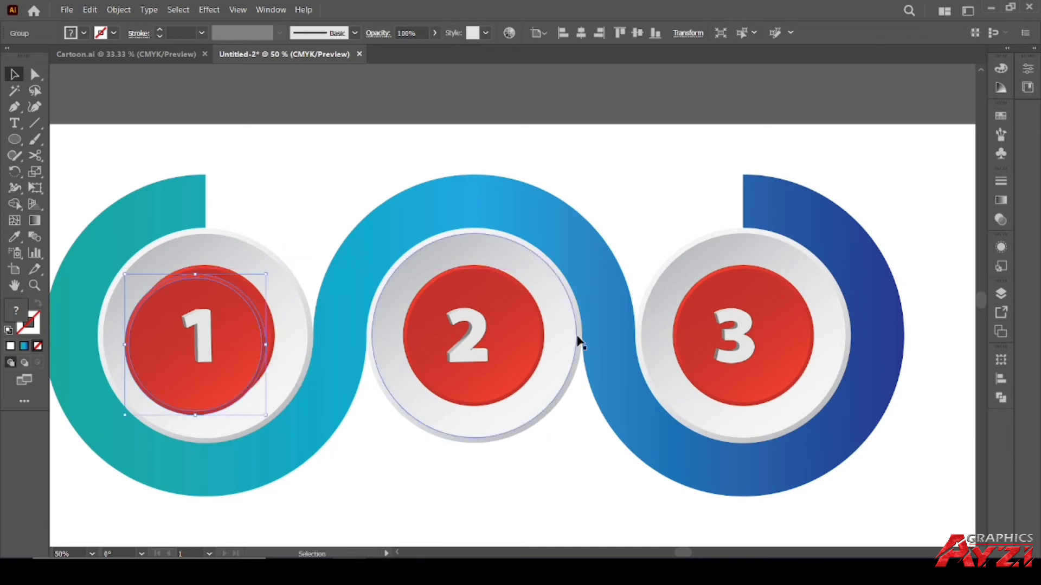
Step: Fill the offset circle group around the 1 with white
click(1000, 115)
click(851, 151)
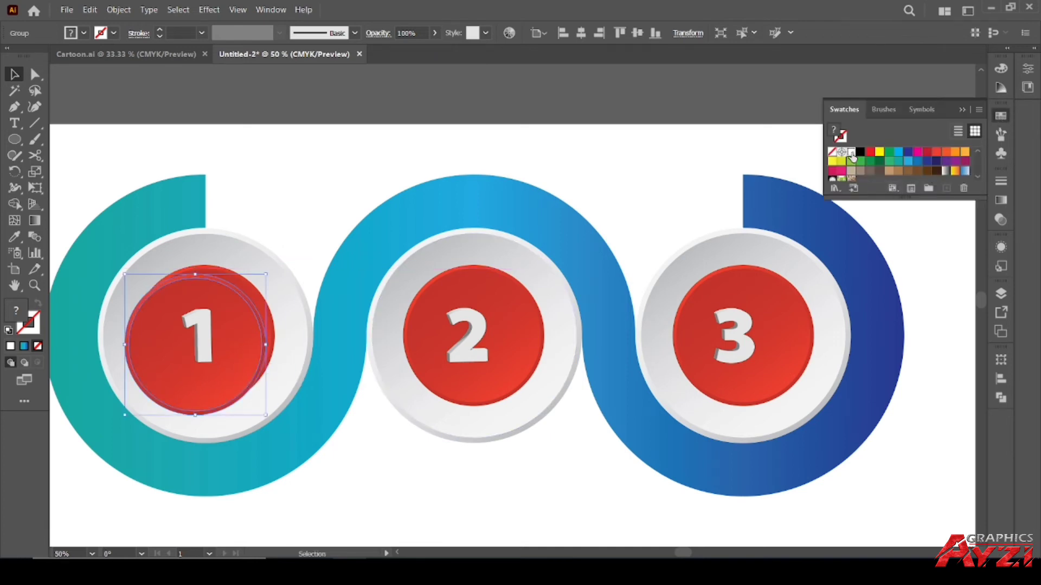
click(327, 161)
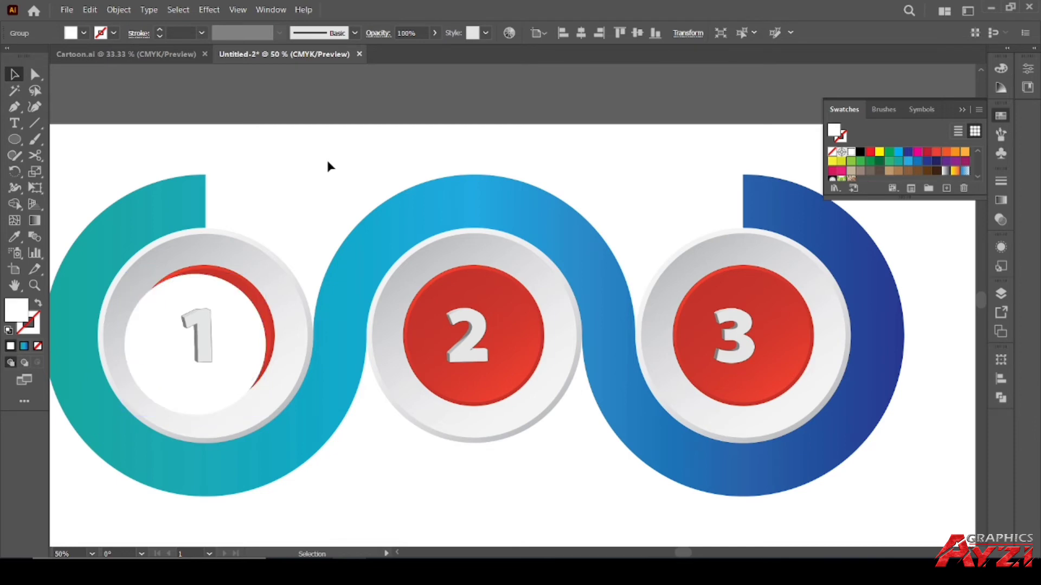
Step: Bring the red circle group and its number 1 to the front of the white offset circle
click(259, 303)
shift+click(204, 330)
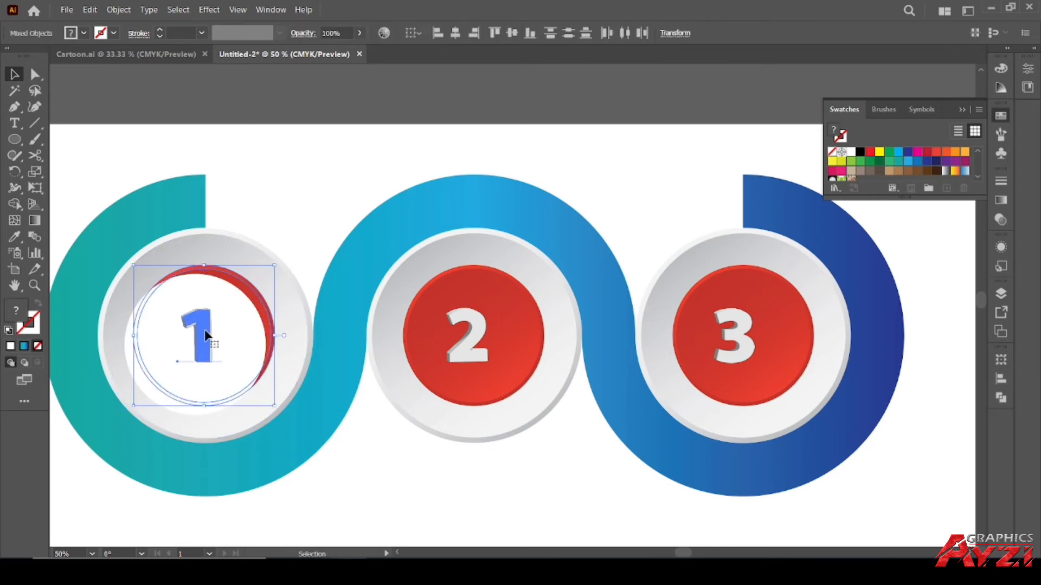
right_click(203, 329)
mouse_move(281, 269)
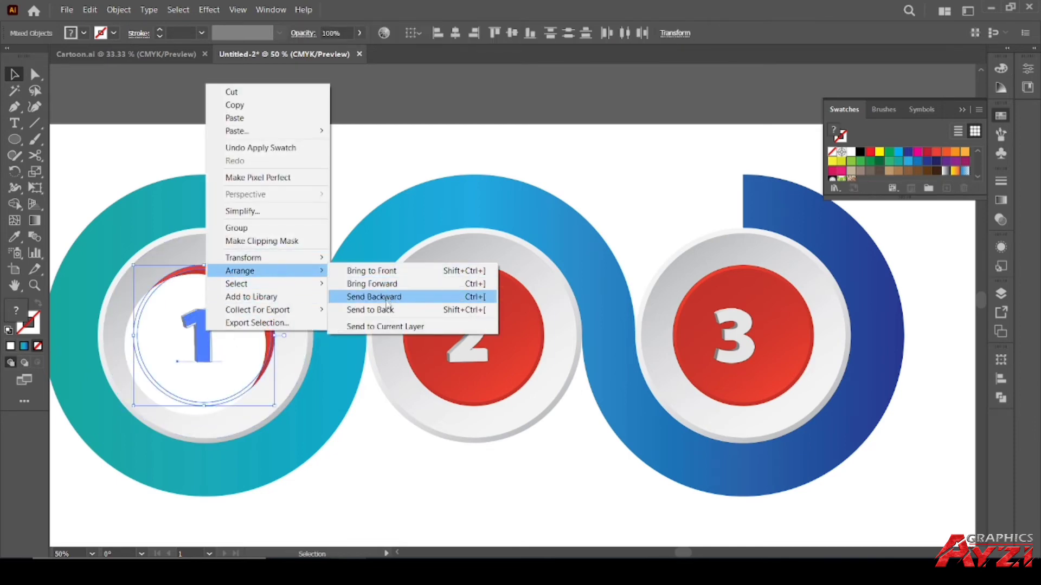
click(382, 274)
click(302, 163)
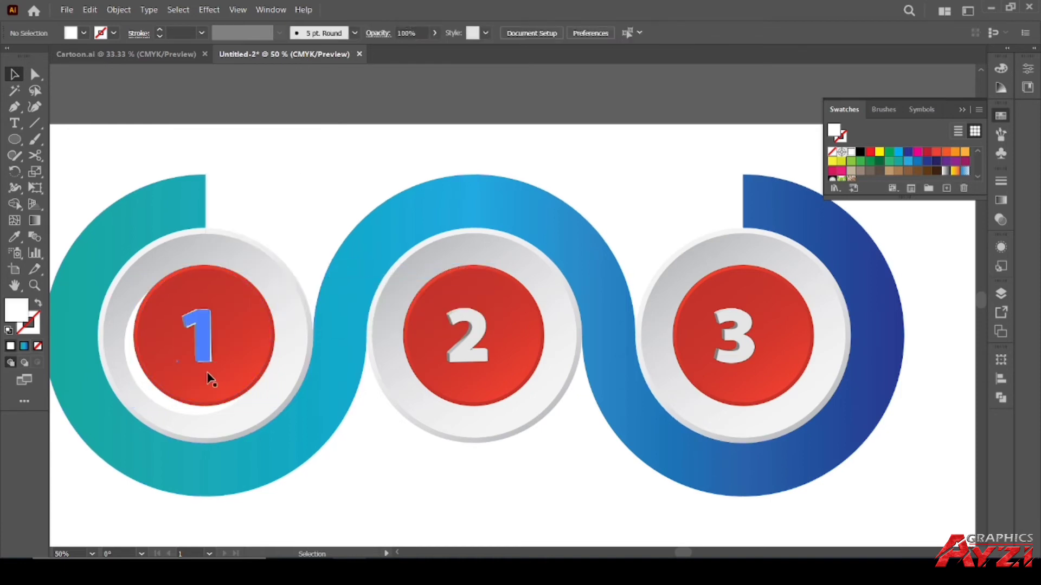
Step: Fill the white offset circle group behind the 1 with black and start a Gaussian Blur on it with a 60-pixel radius
click(147, 398)
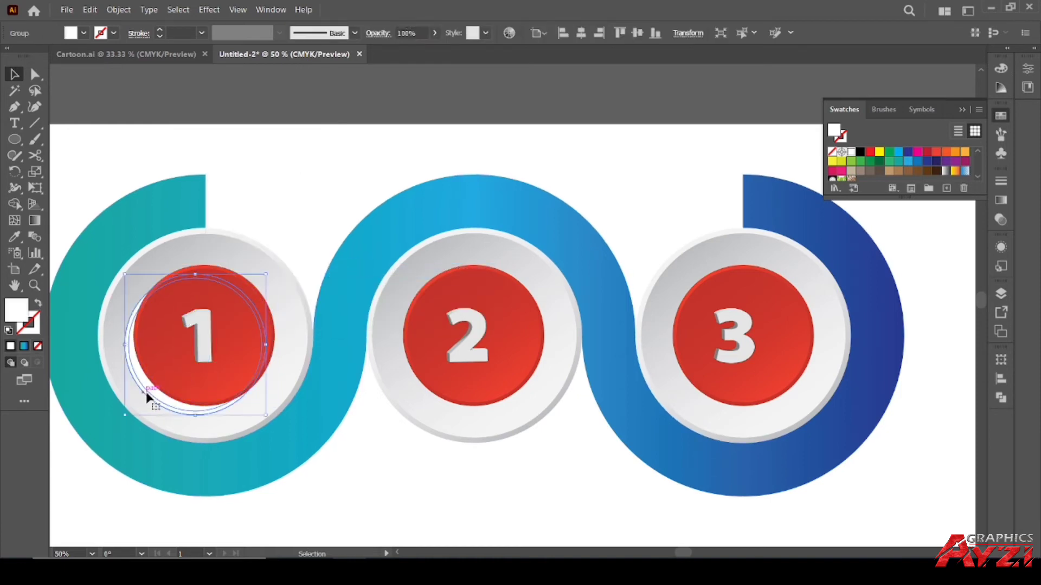
click(861, 152)
click(209, 9)
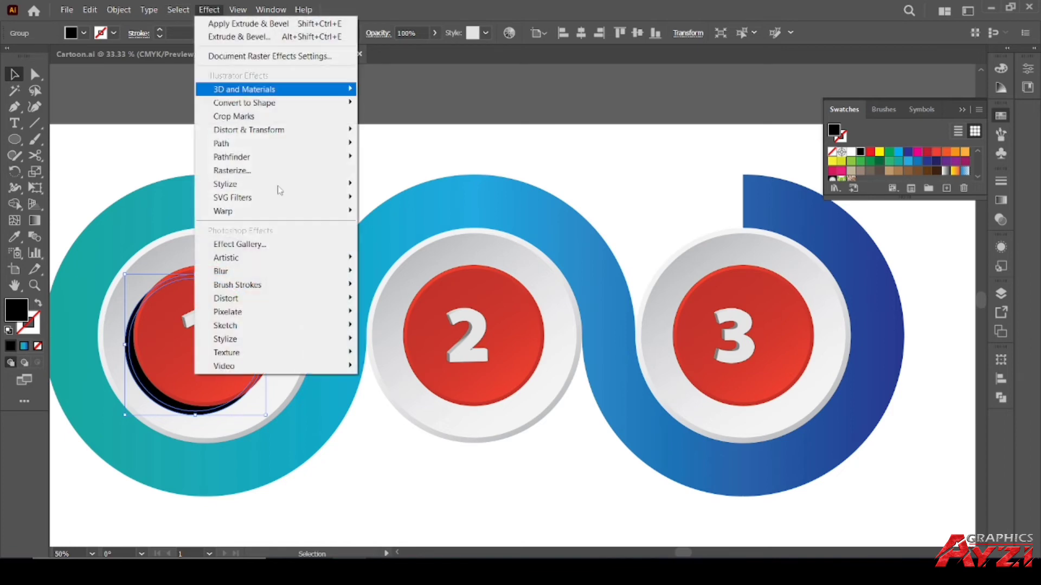
mouse_move(338, 271)
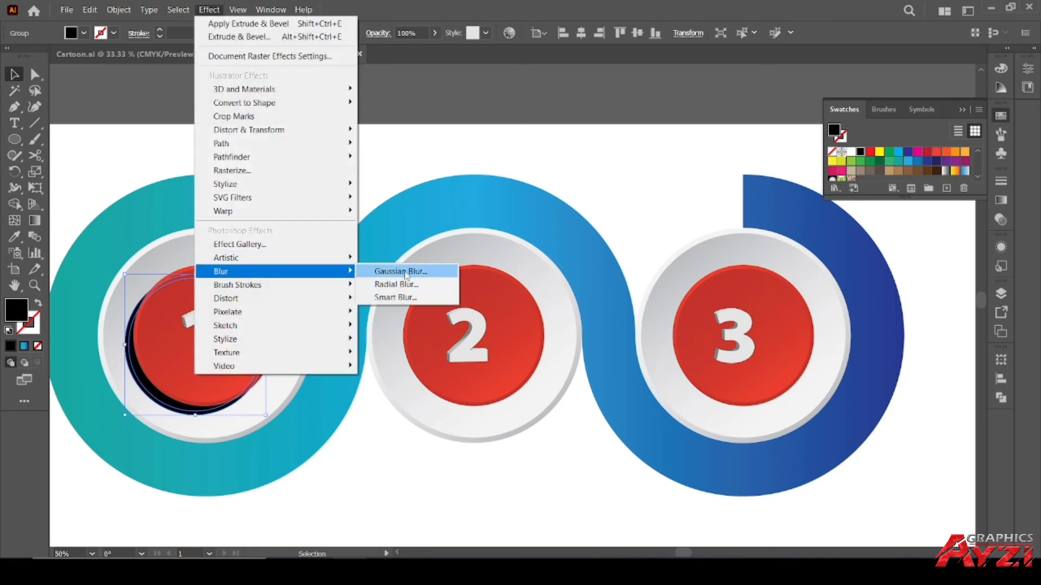
click(405, 273)
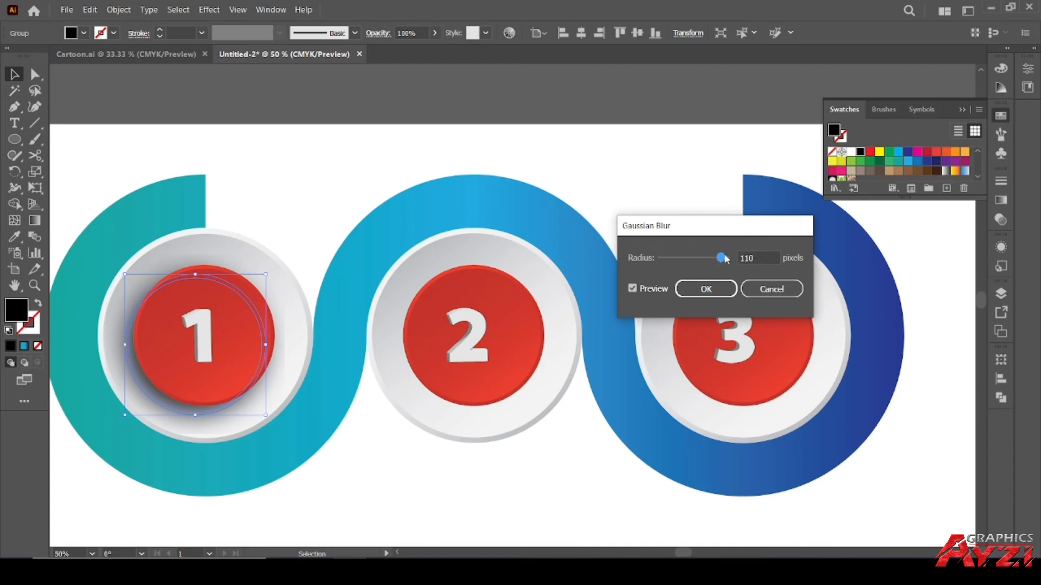
click(753, 258)
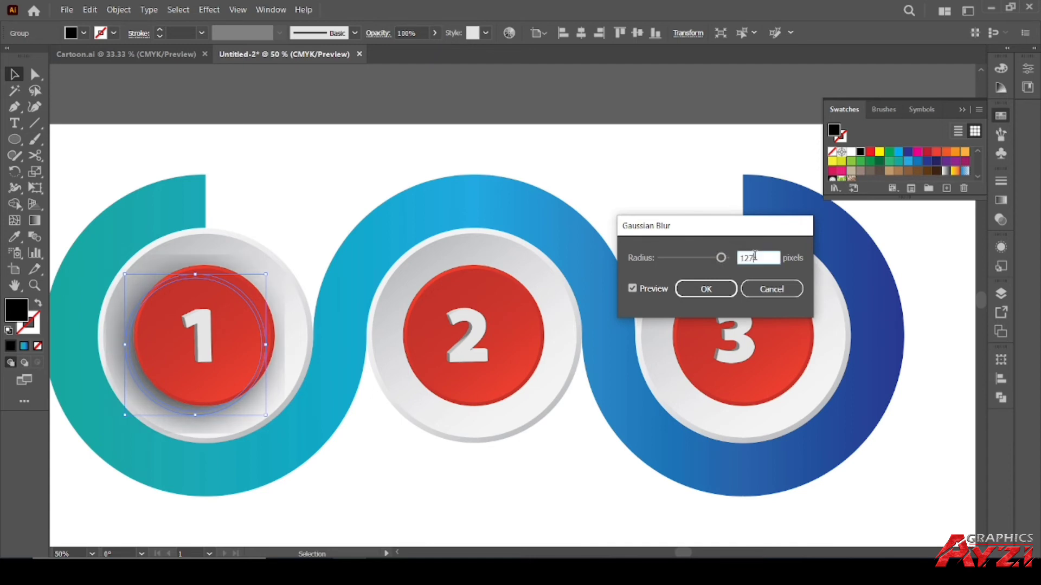
key(Down)
key(Down)
key(Down)
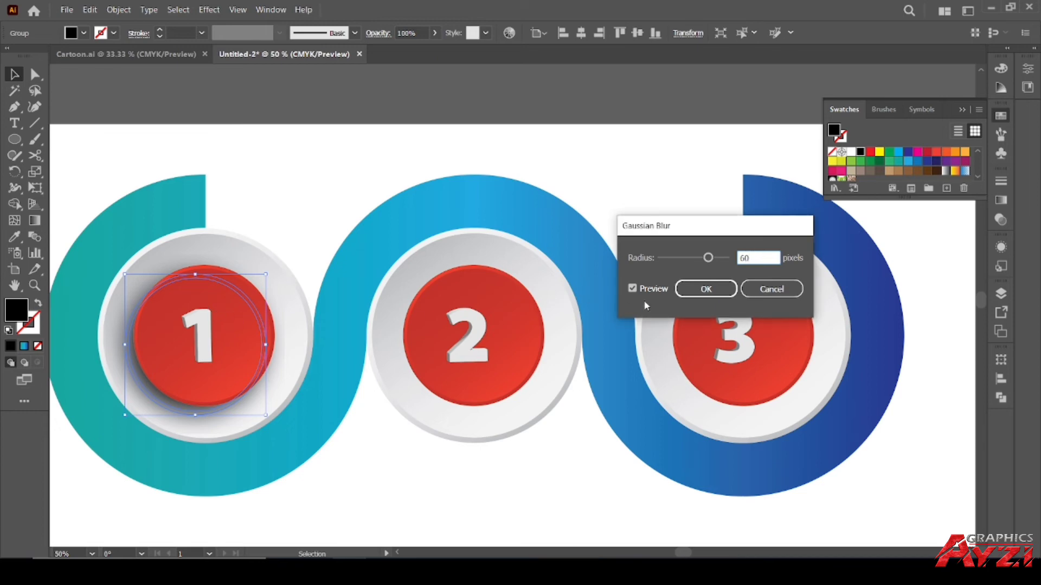
Step: Set the Gaussian Blur radius to 75 pixels, refresh the preview, and apply the blur to the black circle group
click(633, 288)
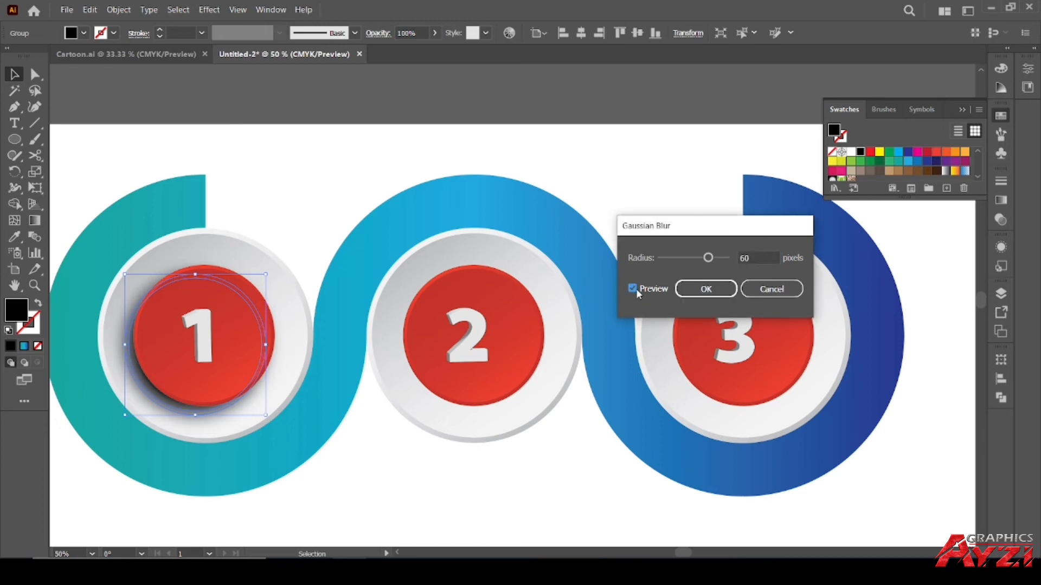
click(748, 261)
text(4)
text(75)
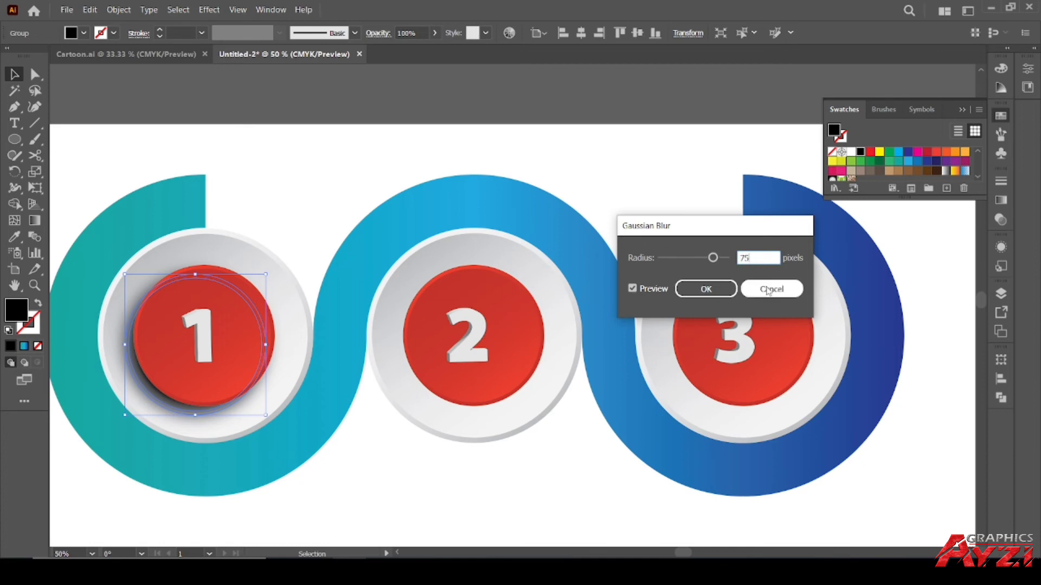
click(644, 290)
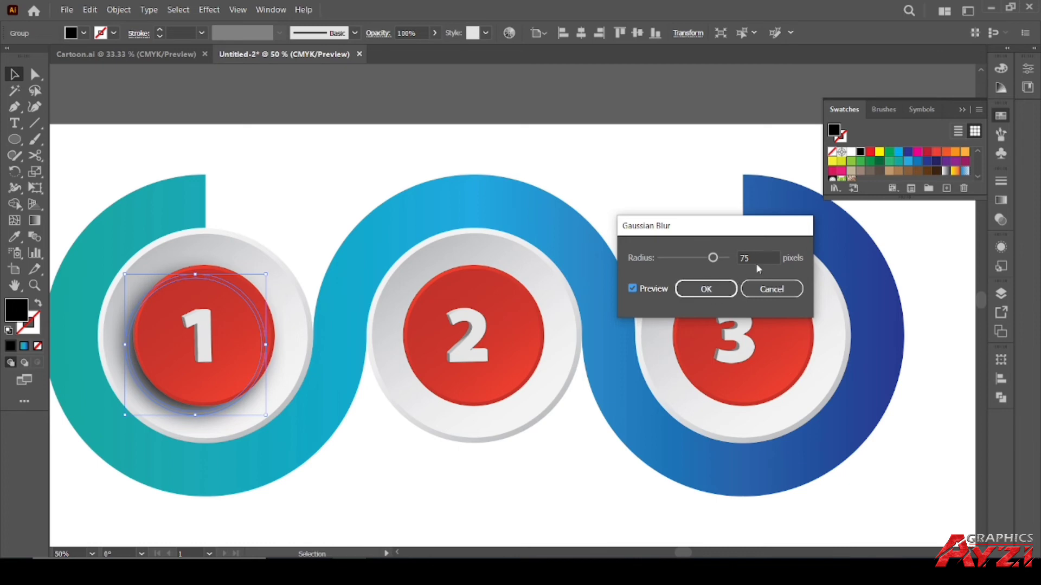
drag(754, 258, 739, 265)
click(655, 290)
click(696, 292)
click(297, 182)
Step: Delete the red circle groups behind the numbers 2 and 3
key(ctrl+minus)
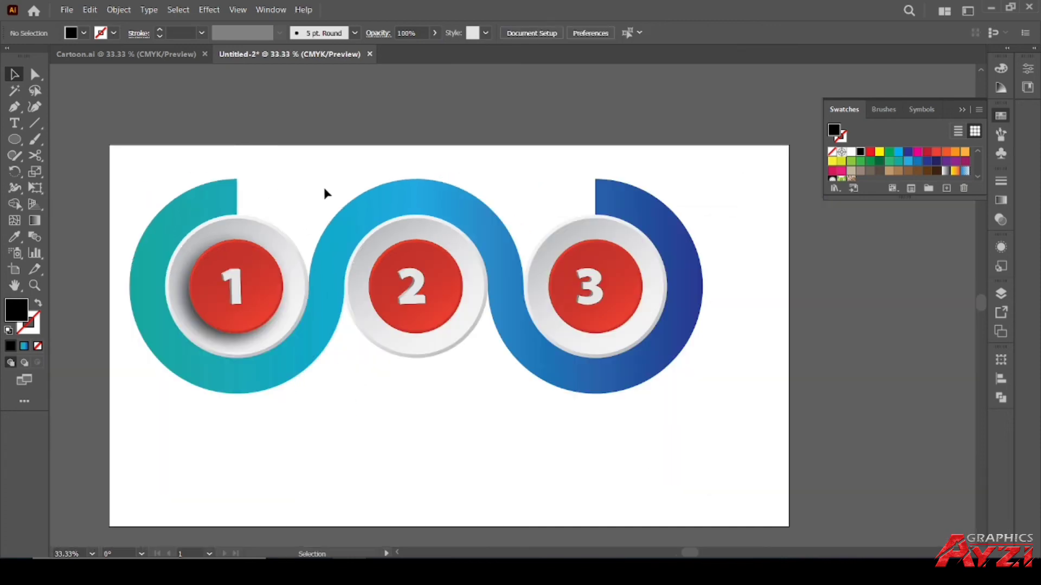
scroll(324, 190, down, 1)
scroll(303, 225, up, 2)
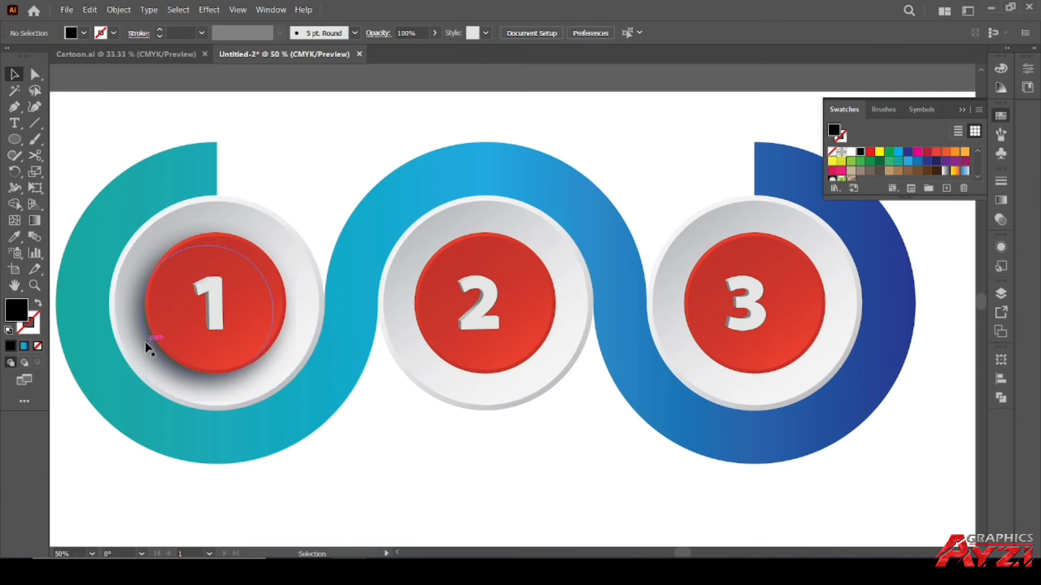
click(482, 355)
key(Delete)
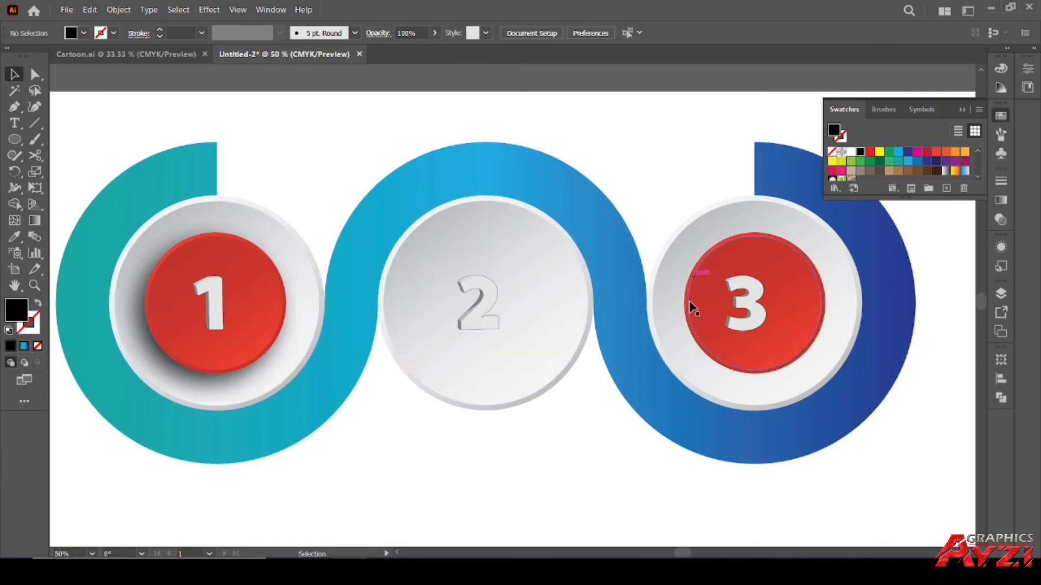
click(716, 353)
key(Delete)
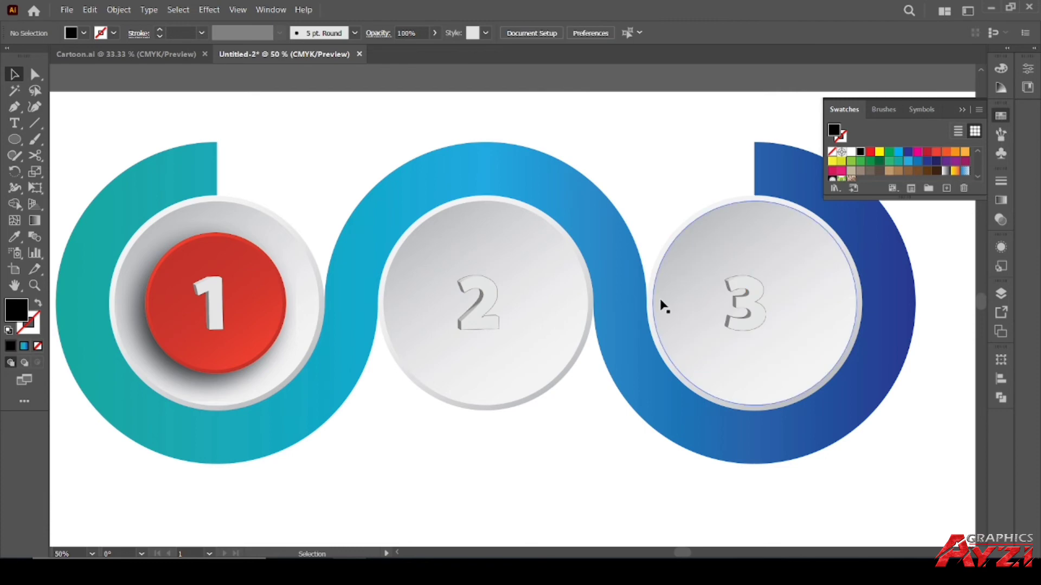
Step: Group the red circle around the 1 with its blurred black shadow
click(256, 267)
scroll(175, 391, up, 1)
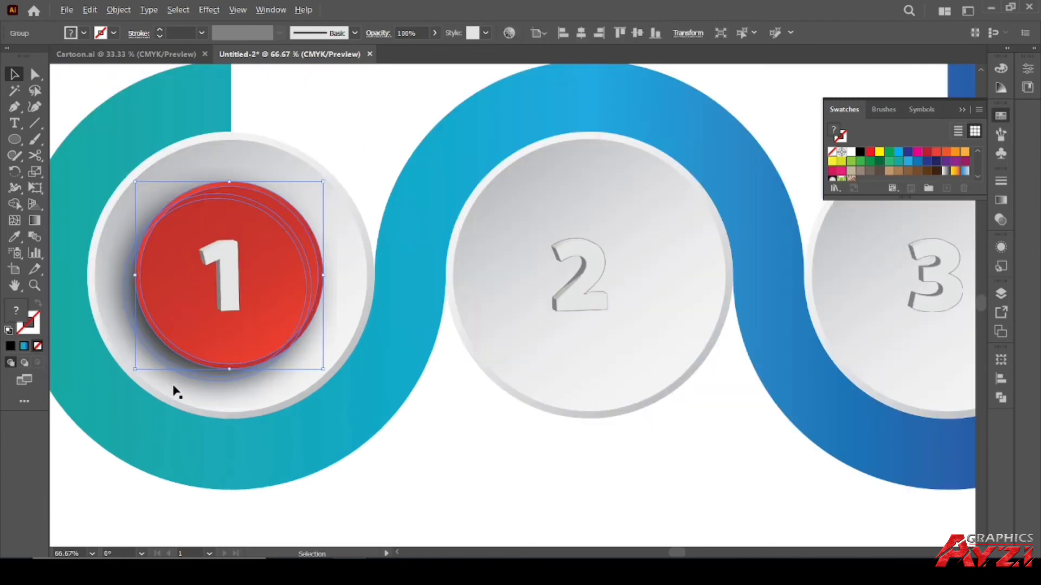
click(204, 389)
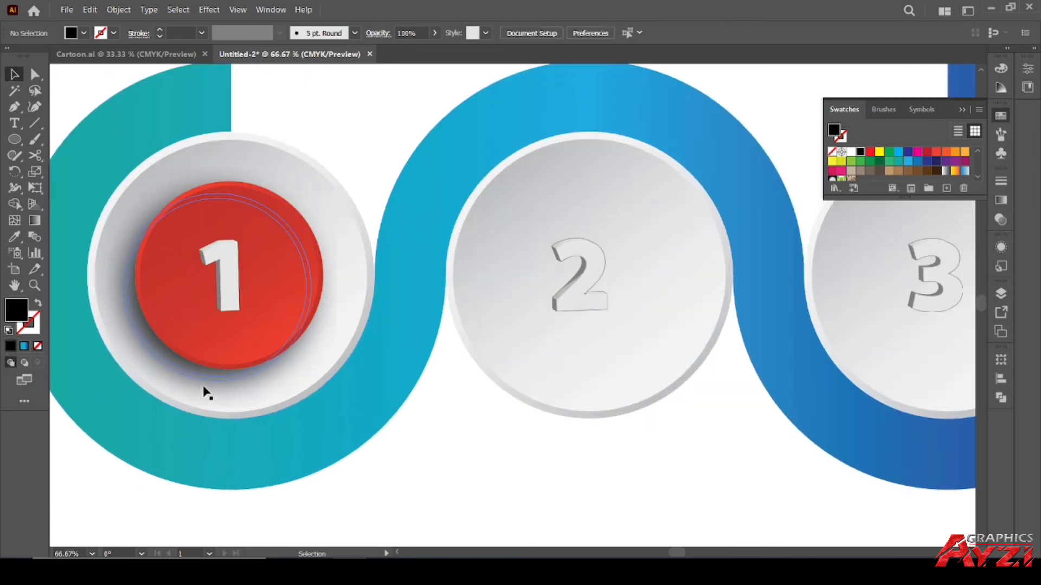
shift+click(322, 287)
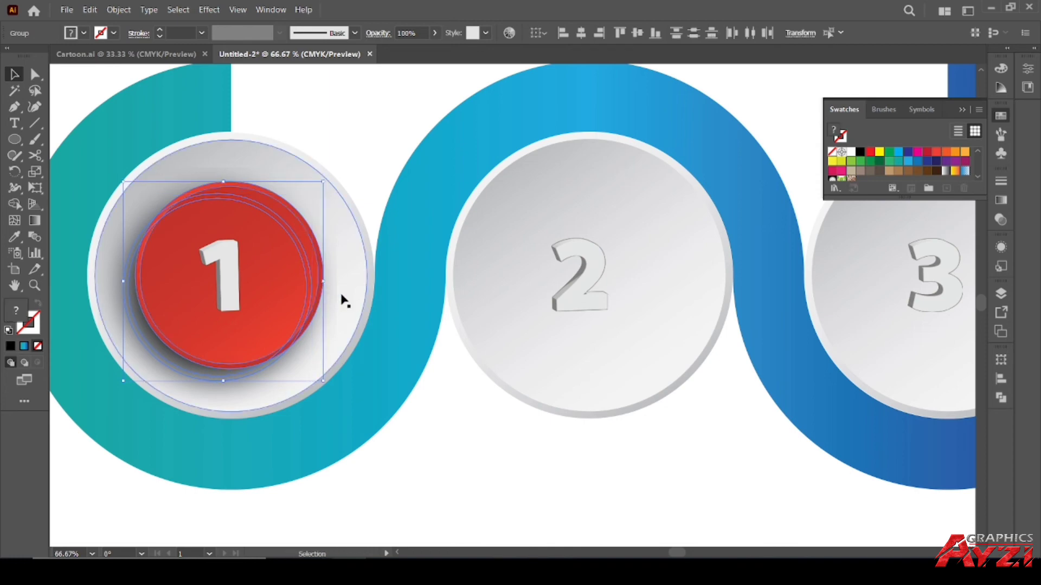
click(365, 135)
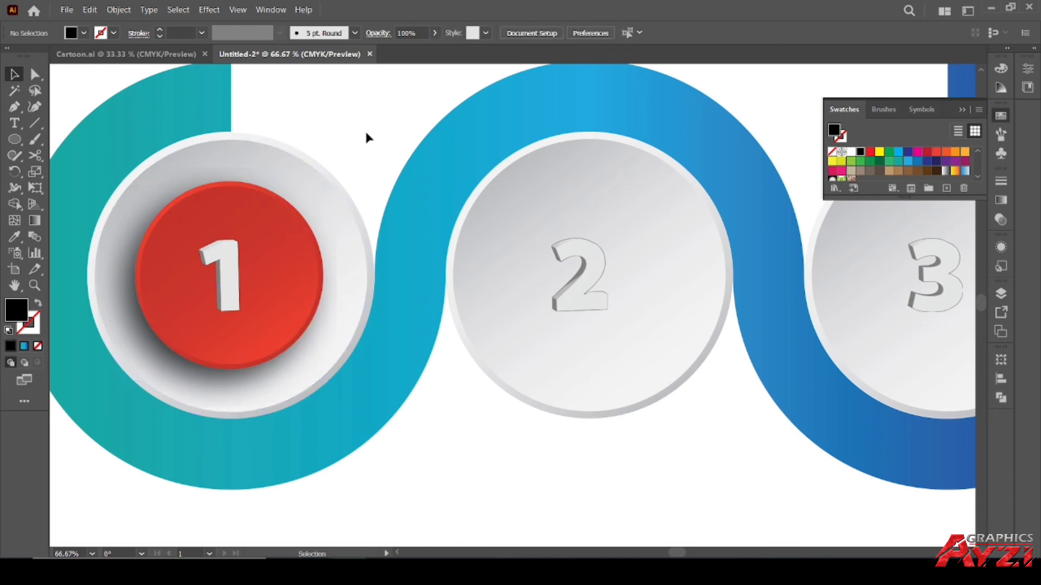
Step: Copy the red circle with its shadow onto the second gray circle and send the copy backward
scroll(370, 140, down, 1)
drag(447, 164, 321, 212)
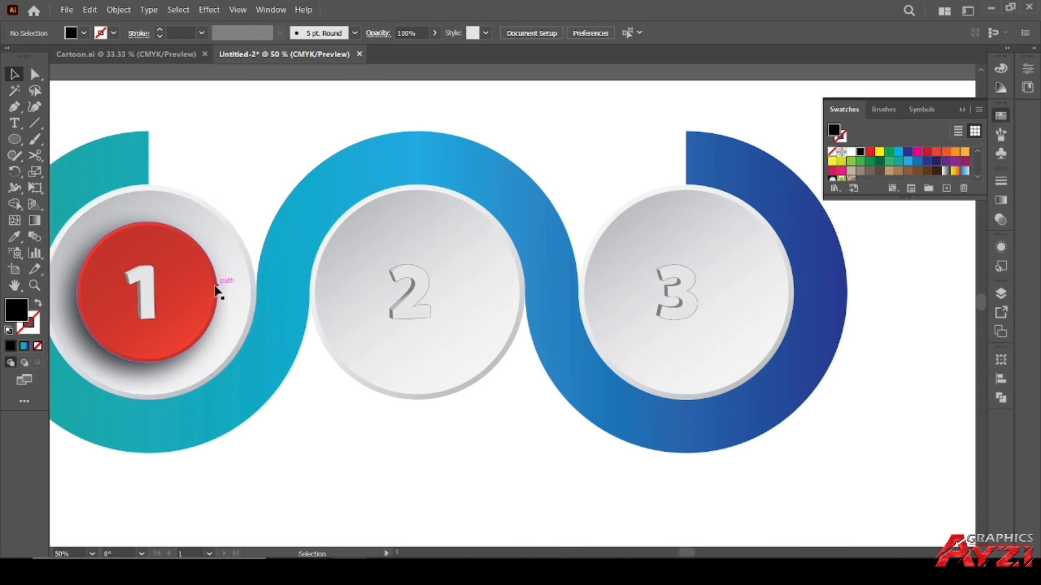
drag(206, 291, 475, 282)
right_click(450, 267)
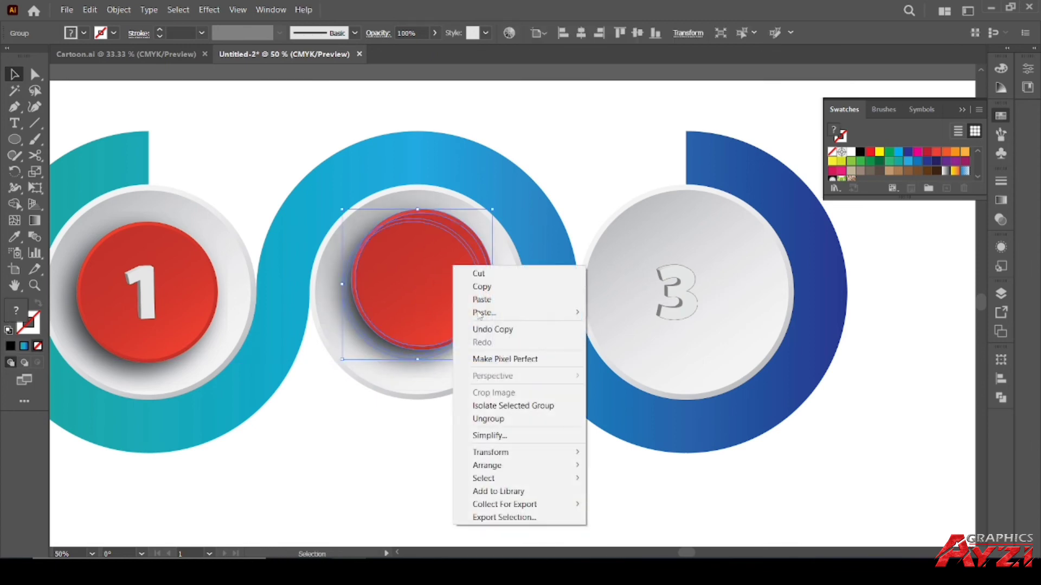
mouse_move(575, 465)
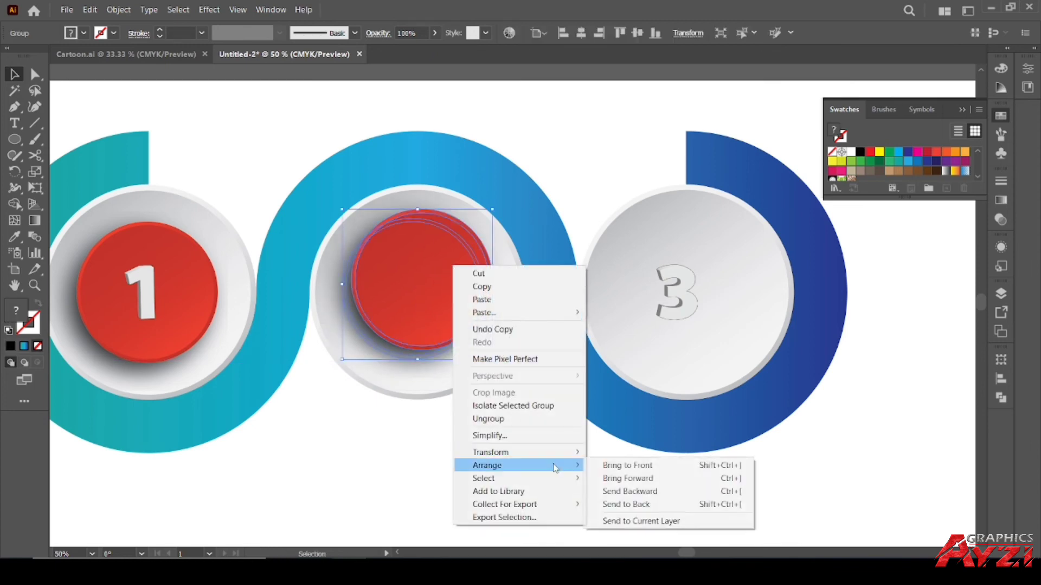
click(623, 490)
click(530, 461)
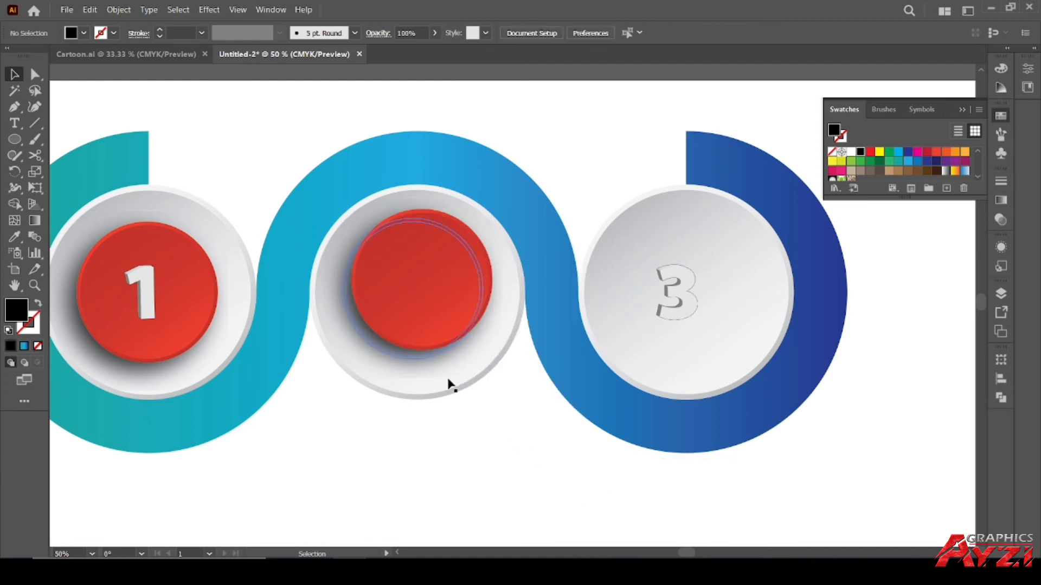
Step: Move the red copy down off the 2, and bring the numbers 2 and 3 to the front
scroll(430, 290, up, 1)
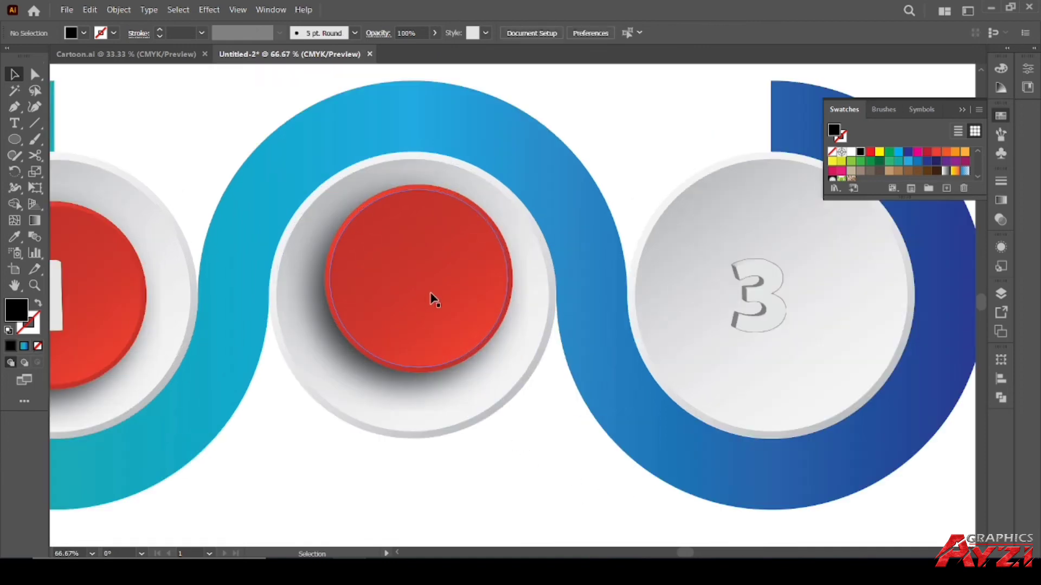
drag(425, 317, 434, 434)
click(413, 287)
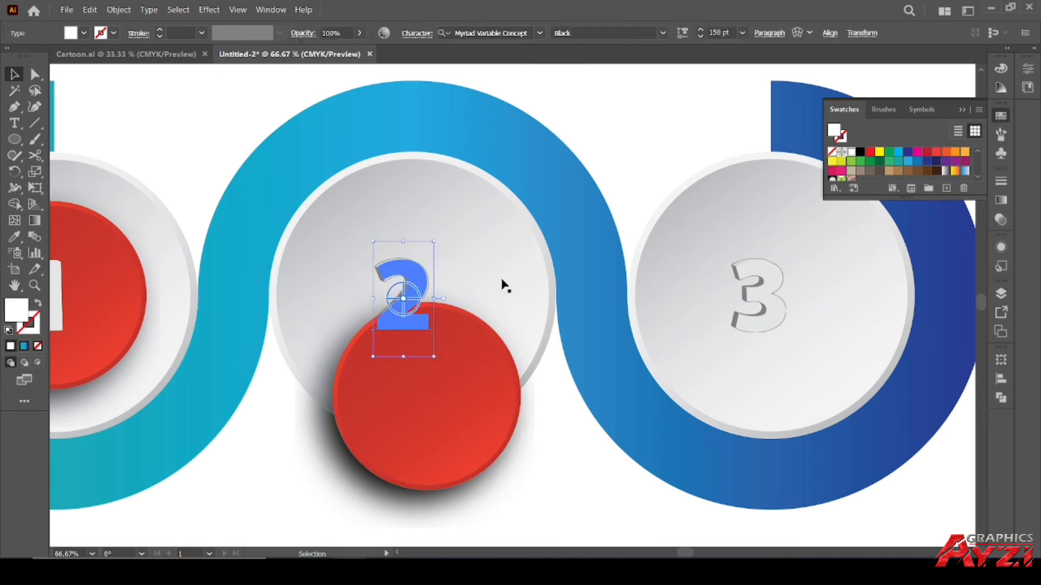
shift+click(754, 299)
right_click(754, 300)
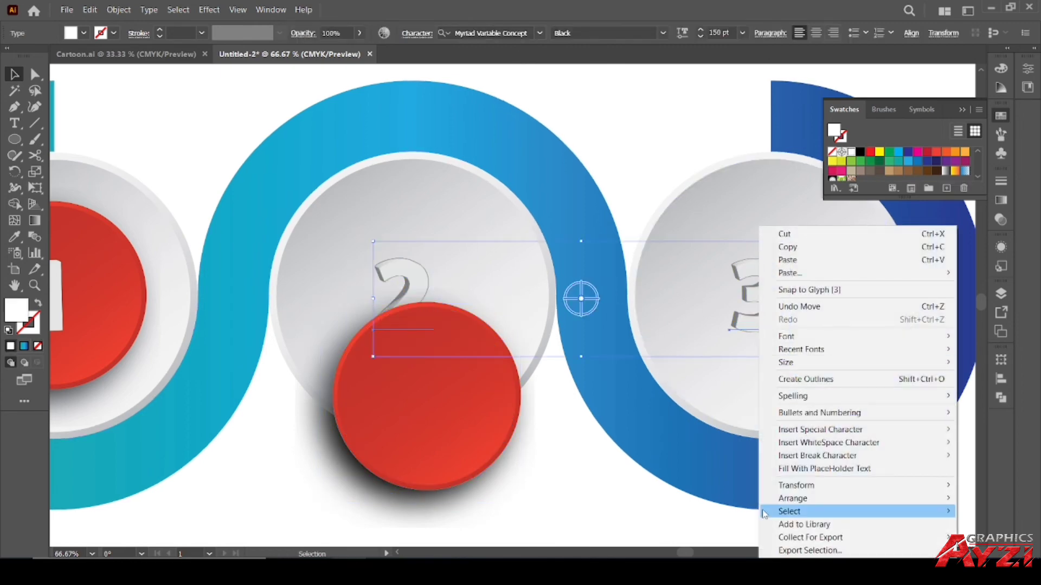
mouse_move(763, 499)
click(634, 498)
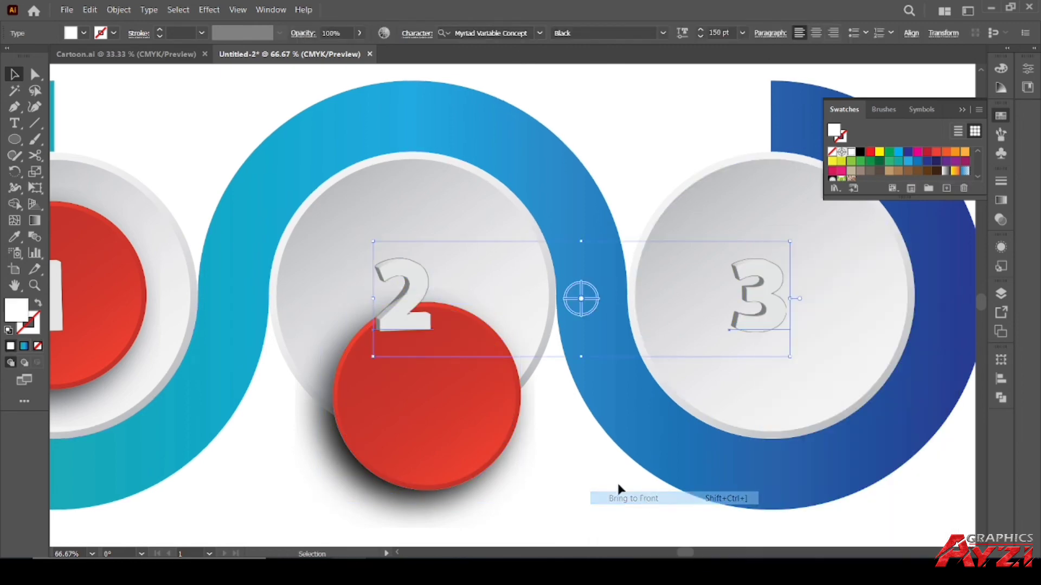
click(548, 470)
Step: Place the shadowed red circle behind the 2 and a copy behind the 3, and vertically center the latter on its gray circle
drag(437, 428, 860, 325)
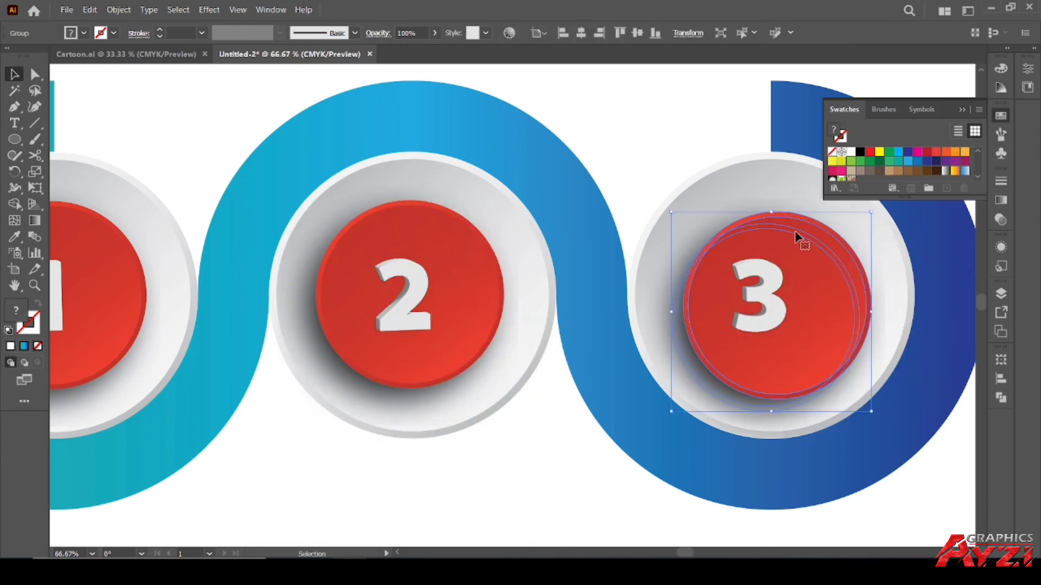
click(1002, 381)
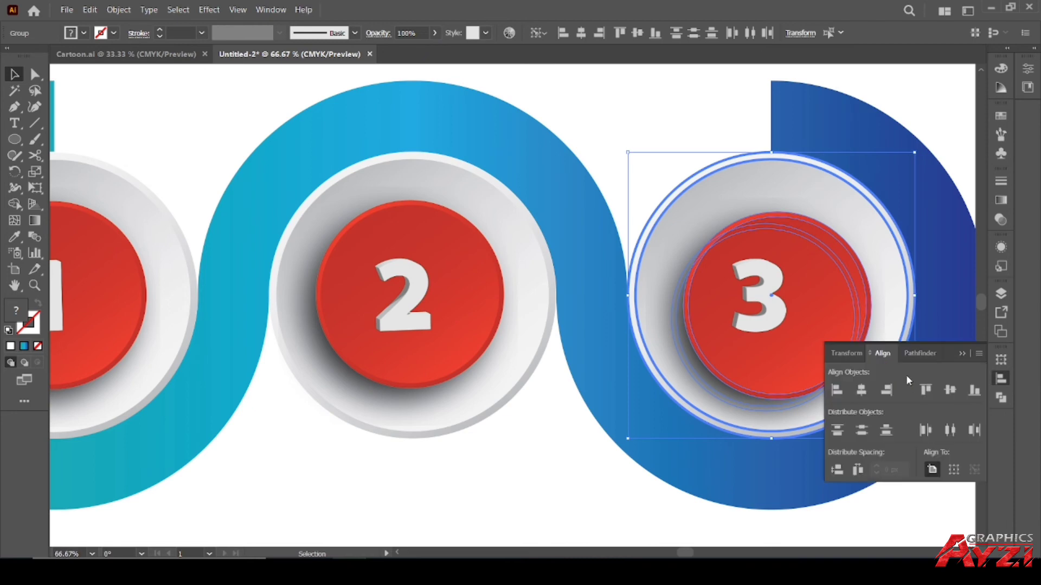
click(950, 390)
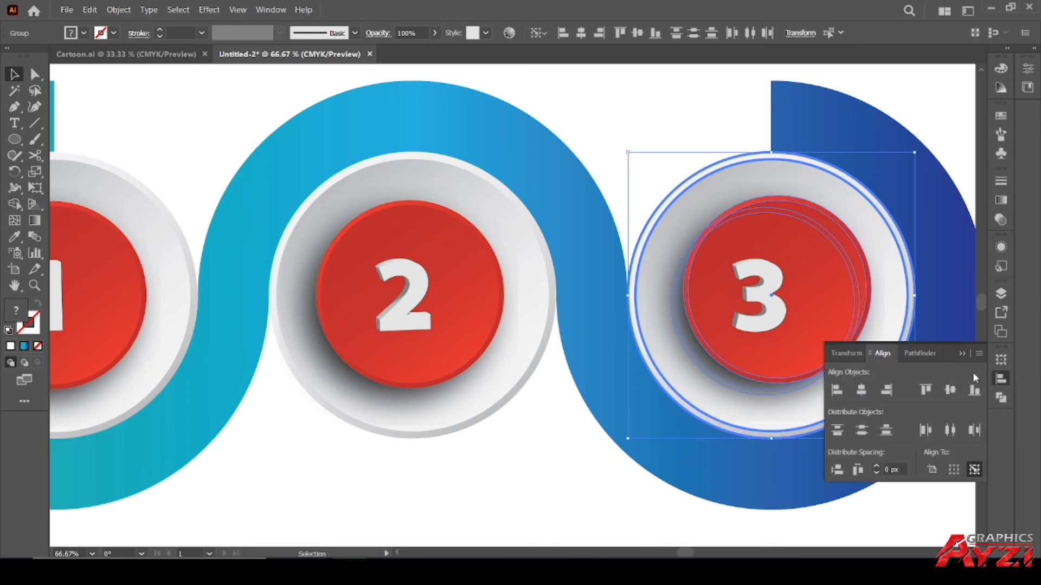
click(693, 135)
Step: Center the shadowed red circle behind the 2 on its gray circle horizontally and vertically
drag(803, 272, 658, 272)
click(342, 259)
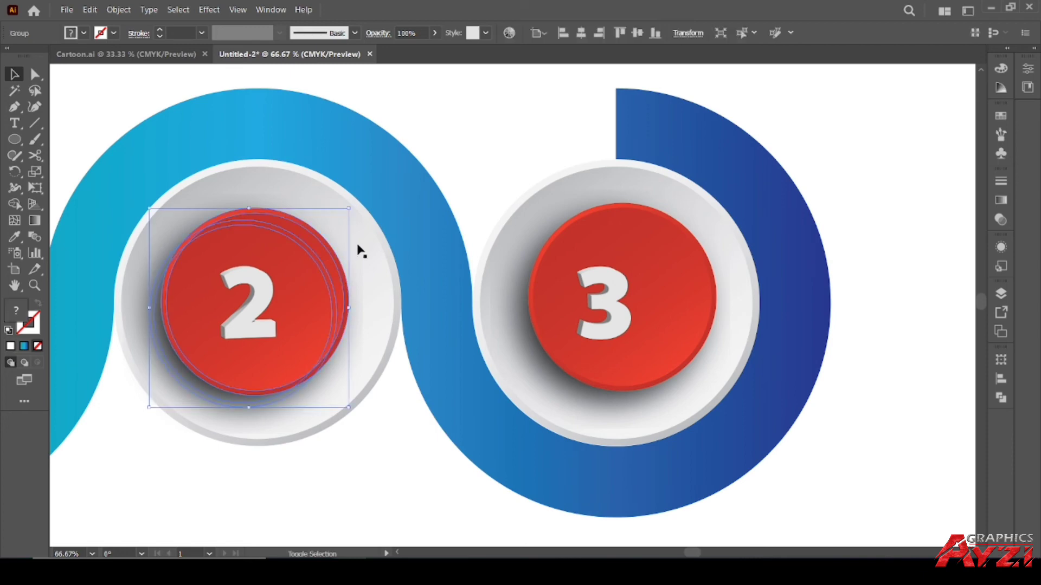
shift+click(387, 253)
click(388, 253)
click(1001, 379)
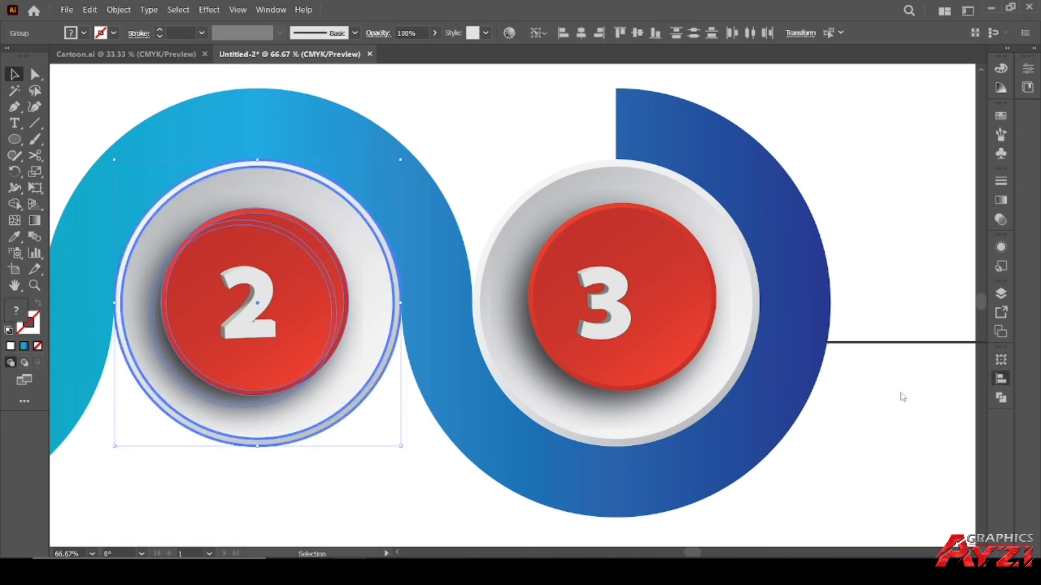
click(950, 390)
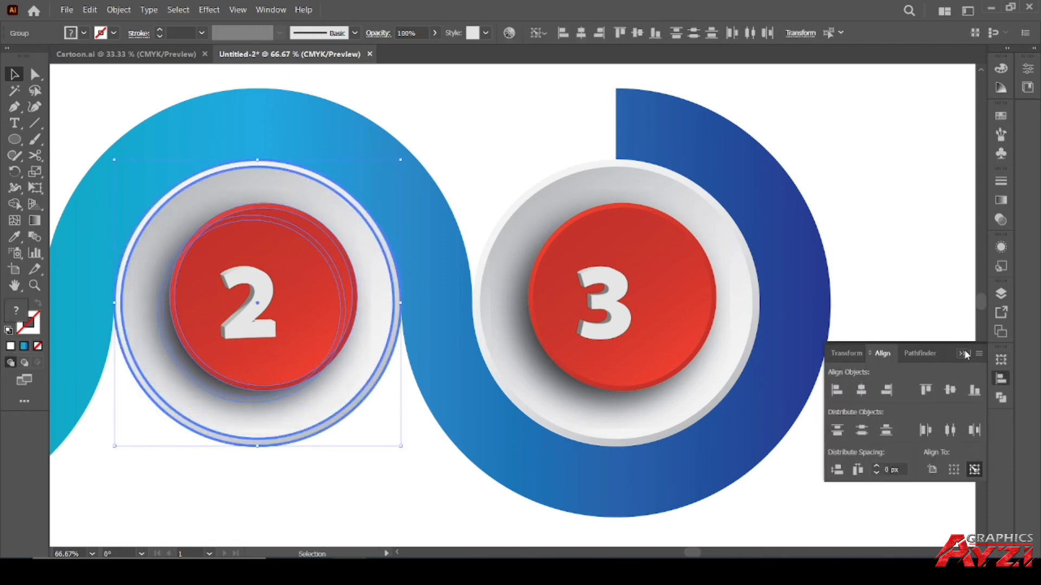
click(1001, 379)
click(908, 242)
scroll(640, 249, down, 2)
drag(532, 215, 588, 229)
scroll(464, 302, up, 1)
drag(594, 308, 536, 319)
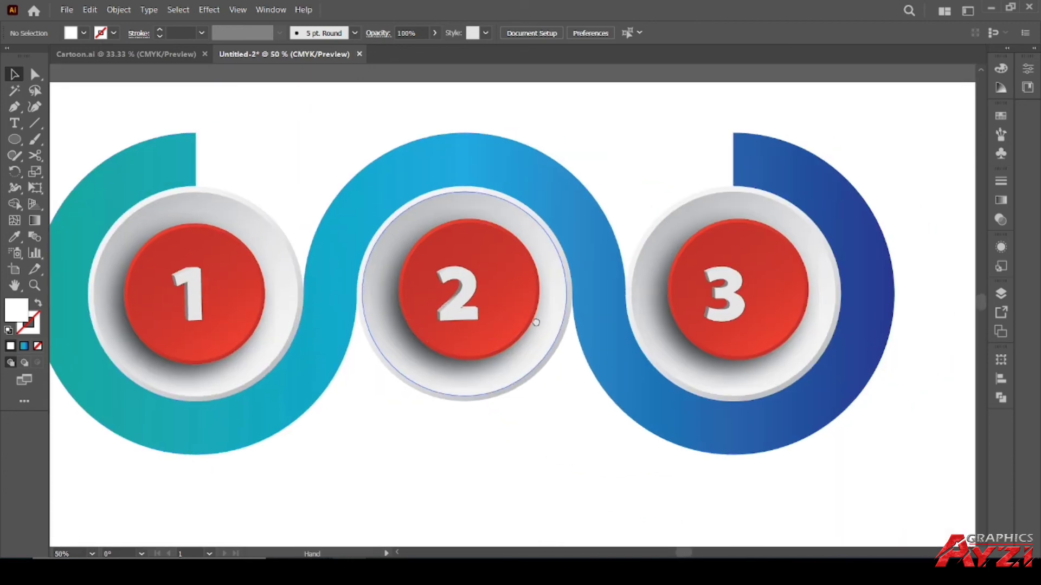
click(459, 308)
shift+click(532, 302)
click(530, 297)
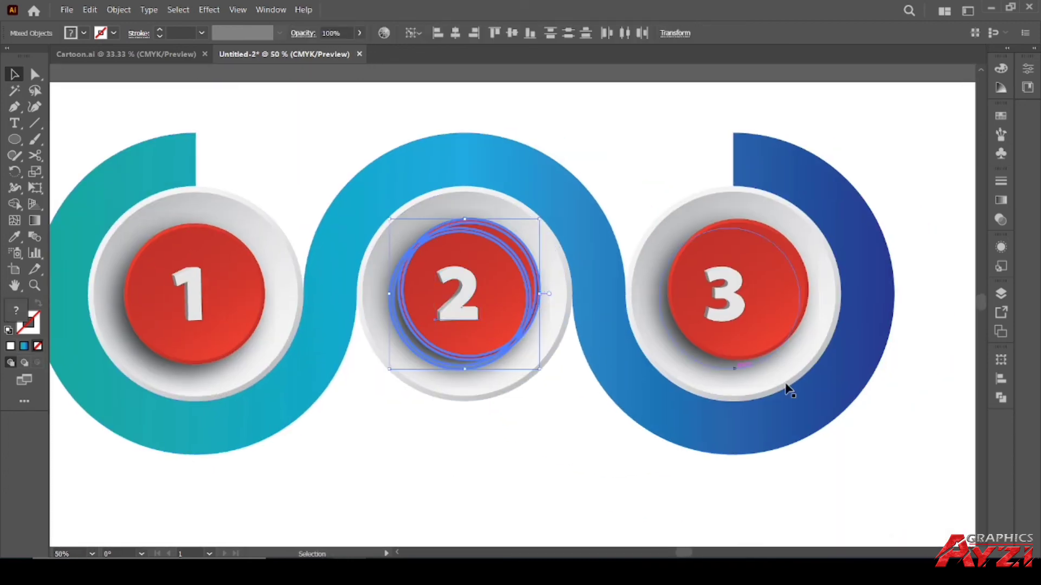
click(569, 443)
click(454, 309)
shift+click(440, 364)
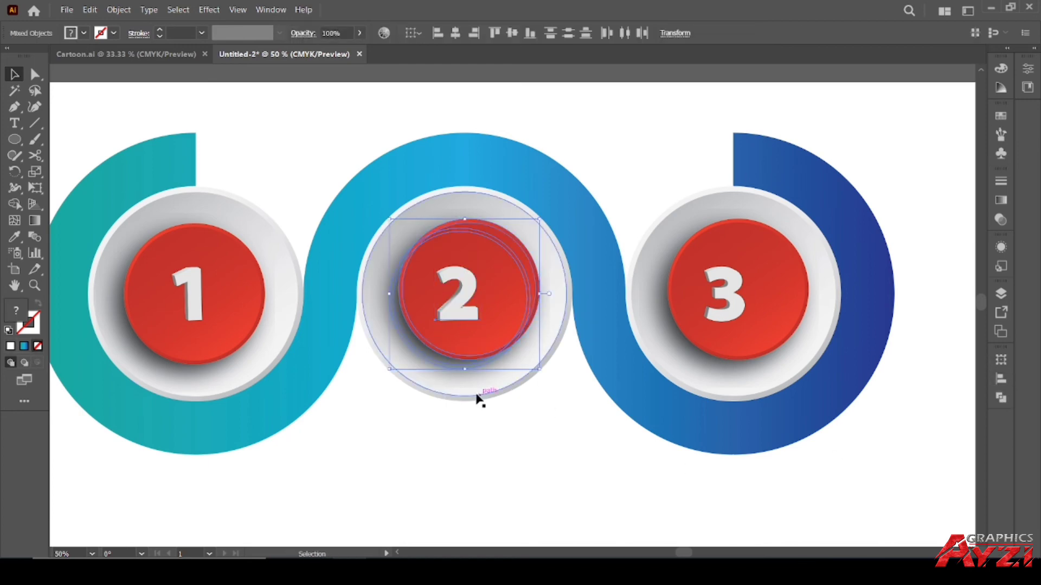
shift+click(439, 400)
click(495, 418)
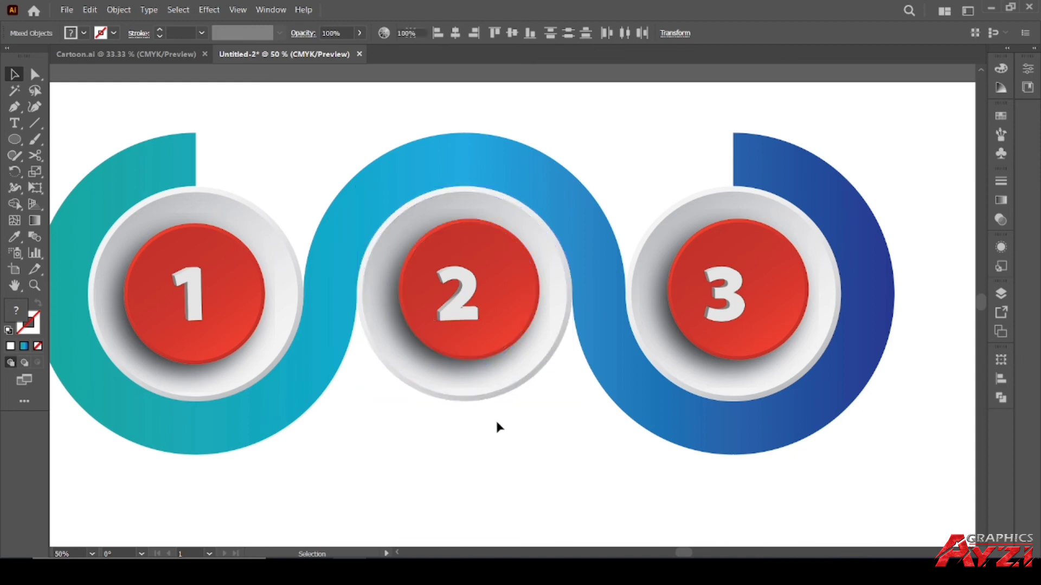
Step: Center the number 2 horizontally and vertically on its gray circle, using the circle as the key object
click(462, 317)
shift+click(494, 400)
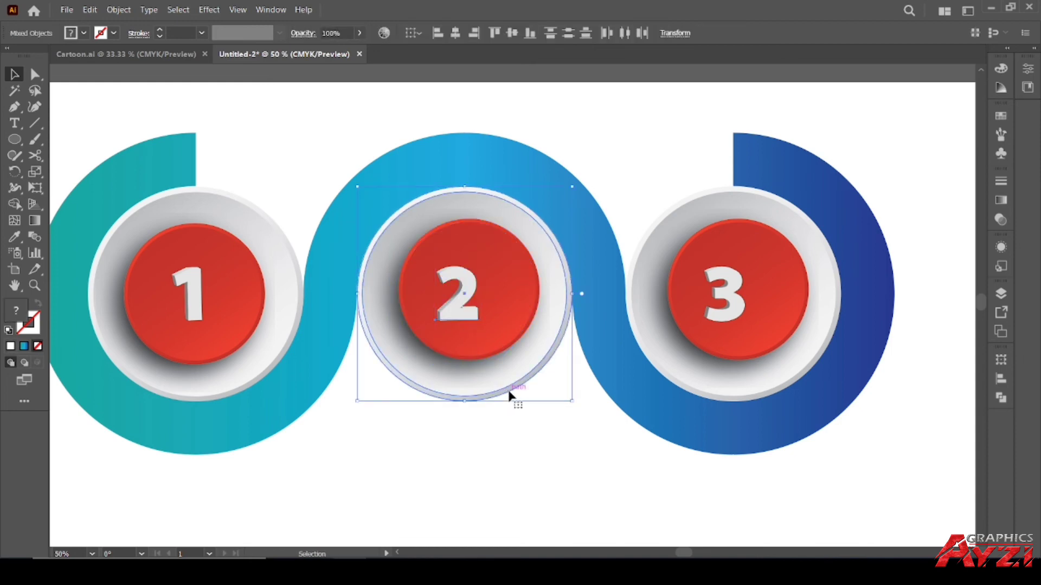
click(510, 395)
click(1001, 378)
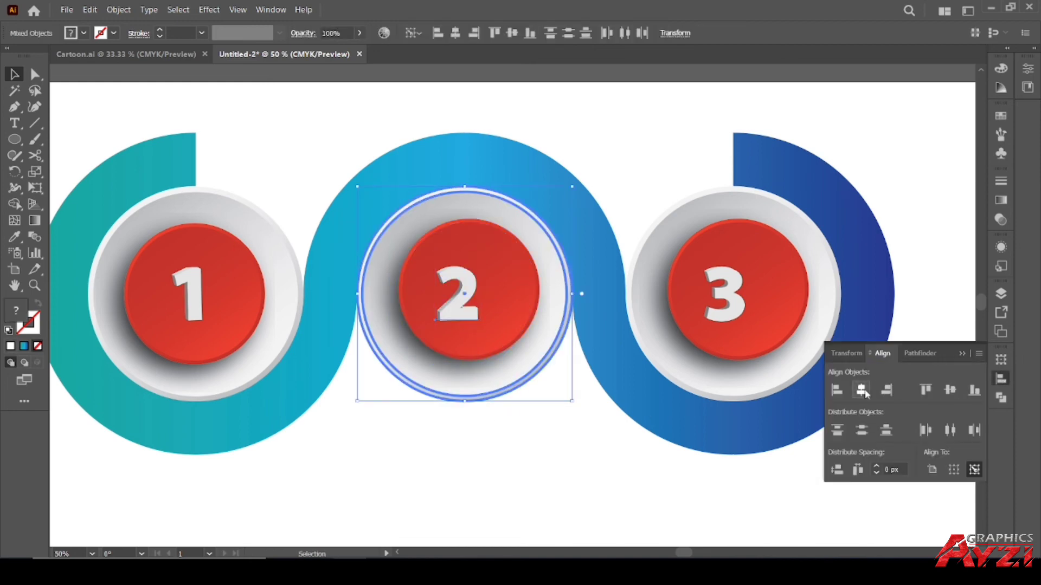
click(861, 390)
click(950, 390)
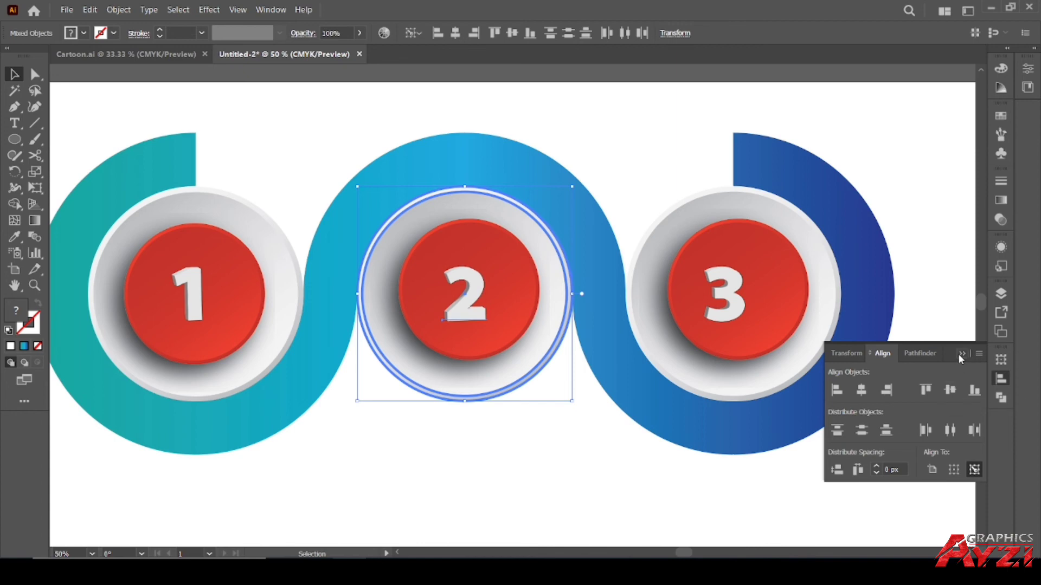
click(959, 353)
click(945, 287)
Step: Center the number 3 horizontally on its gray circle, using the circle as the key object
drag(907, 277, 701, 321)
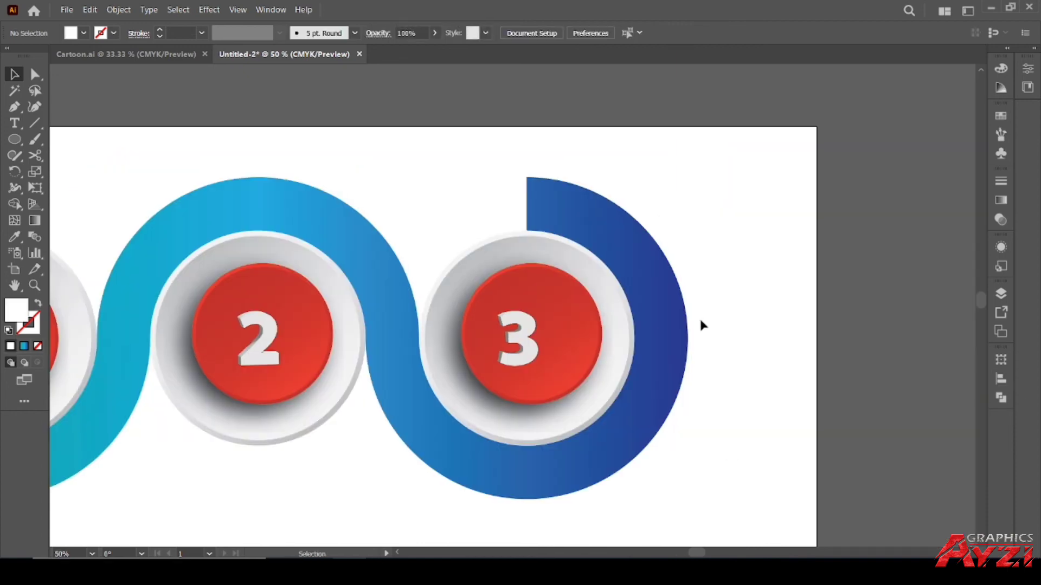
click(530, 360)
shift+click(597, 415)
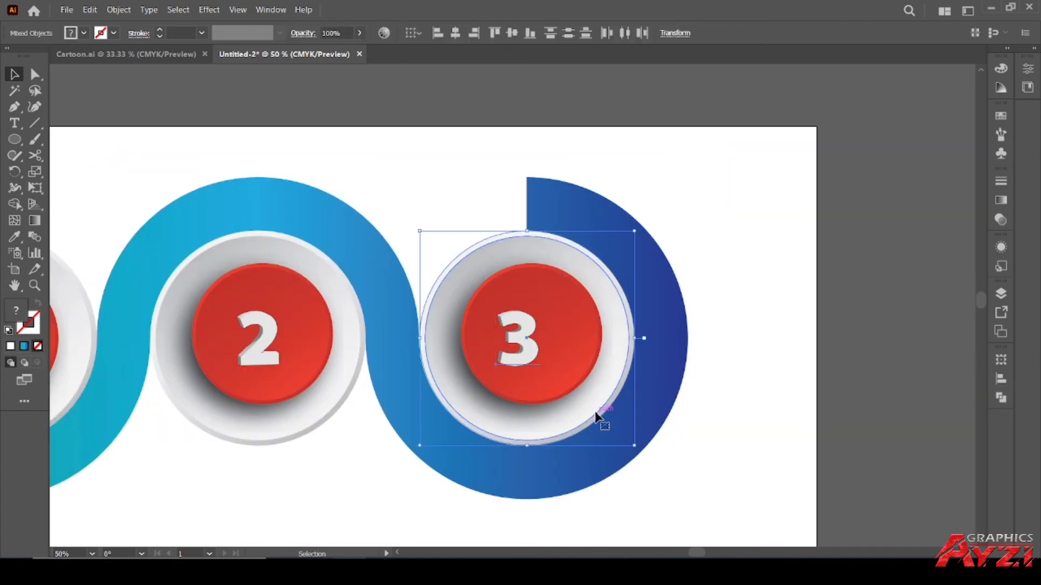
click(597, 415)
click(1002, 379)
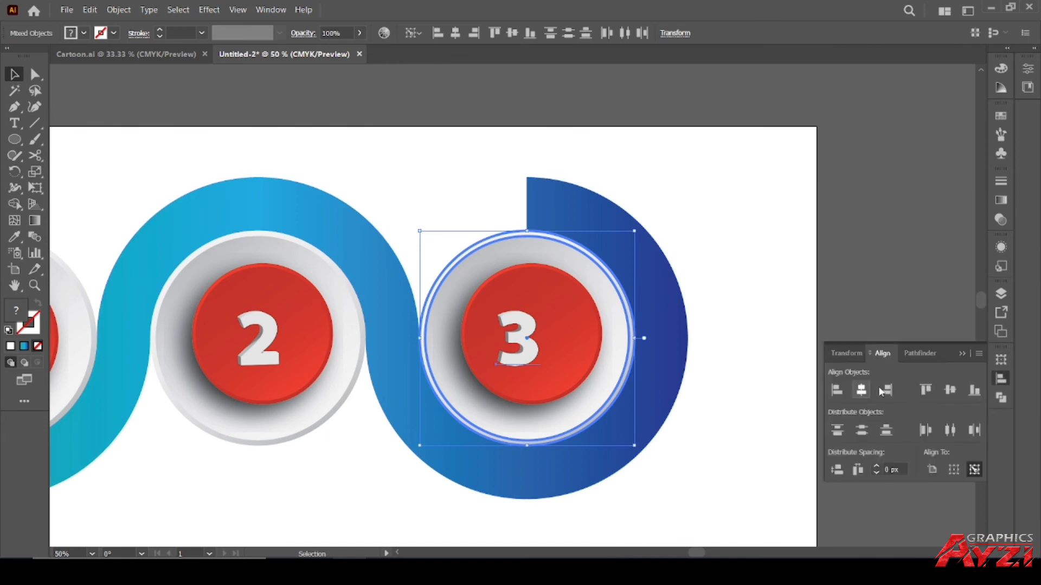
click(861, 390)
click(961, 353)
click(734, 274)
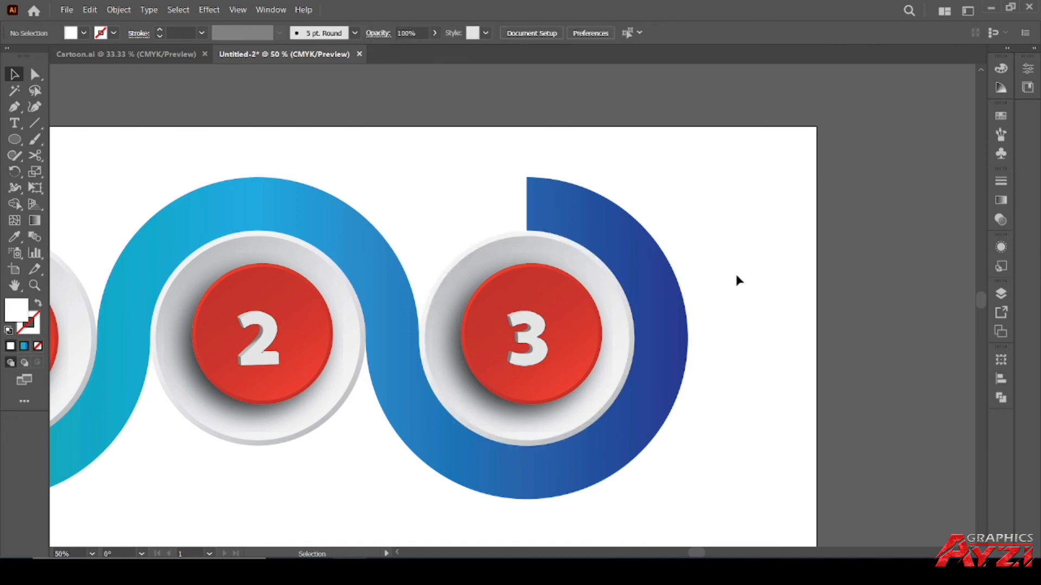
Step: Group the whole wave infographic, including its circles and numbers
scroll(729, 274, down, 2)
drag(728, 256, 698, 271)
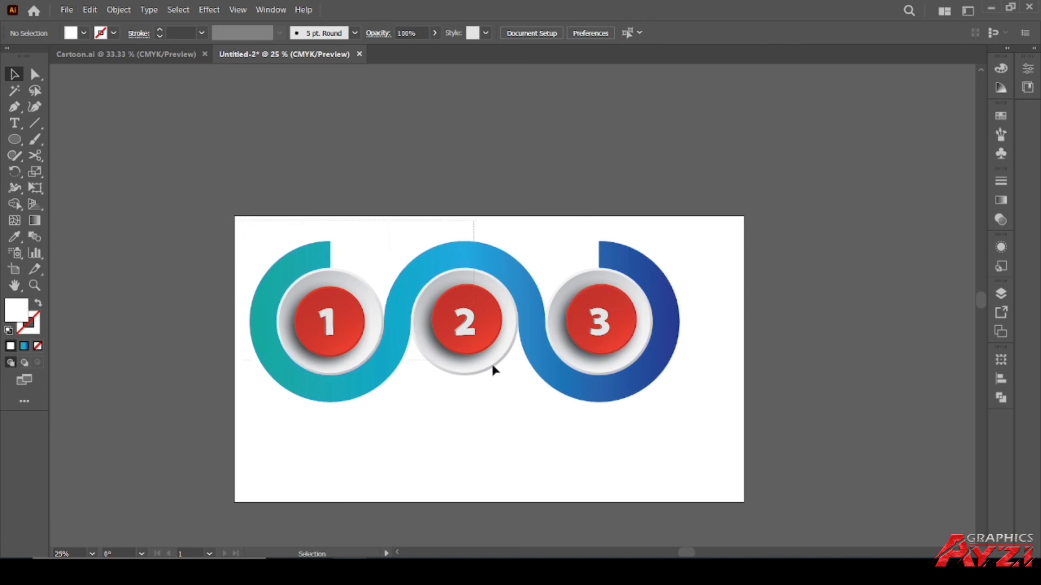
drag(707, 399, 430, 325)
right_click(469, 285)
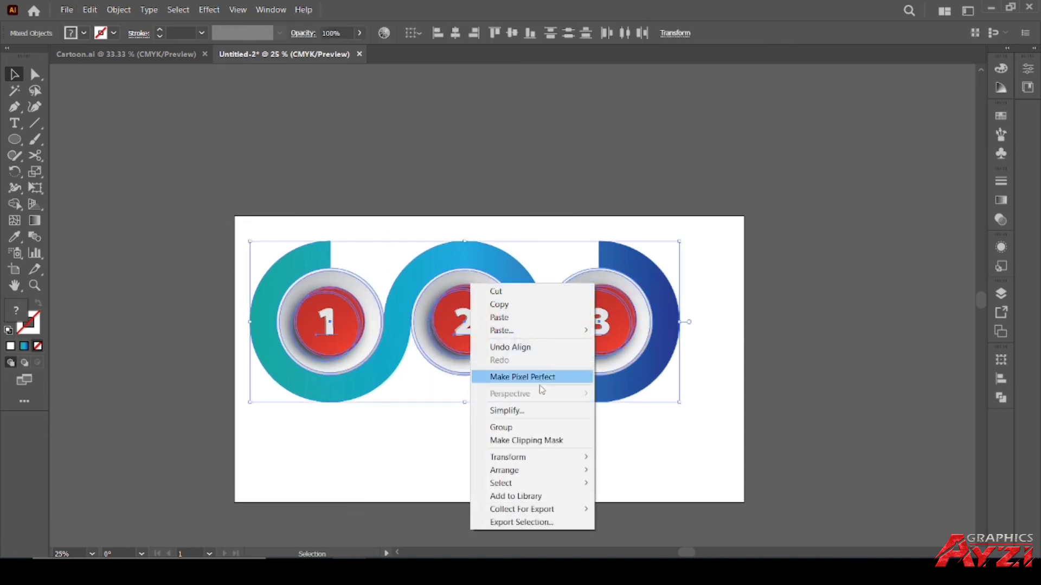
click(523, 429)
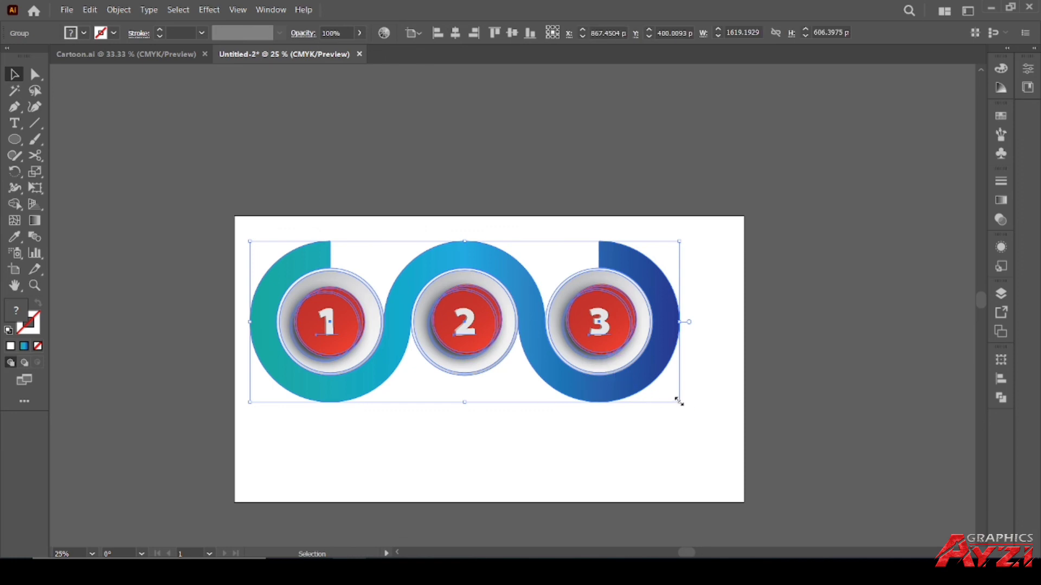
Step: Scale the infographic group down around its center to about 1400 × 524 px and shift it right about 72 px and up about 7 px
drag(674, 401, 657, 393)
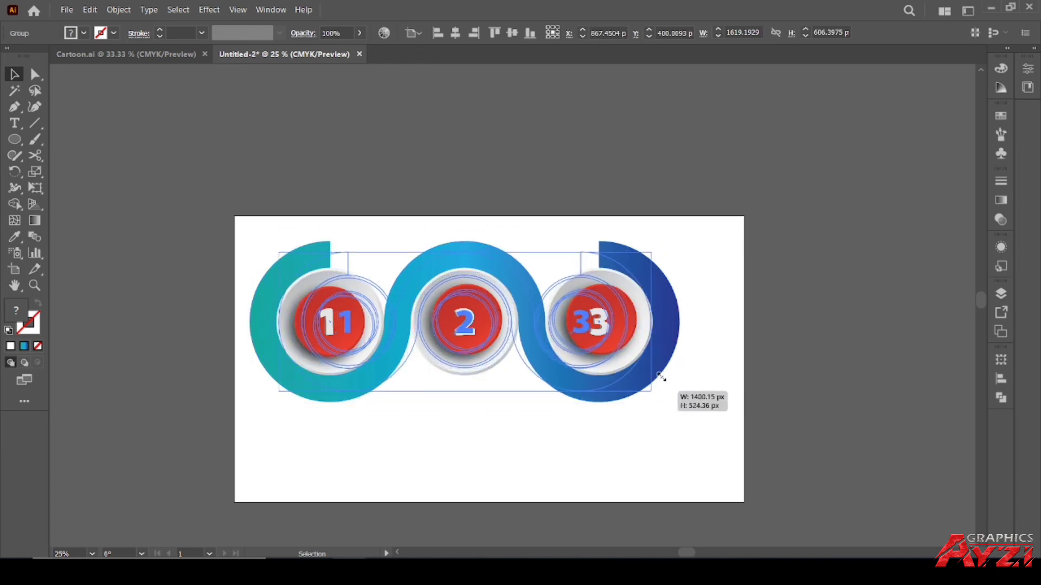
click(680, 238)
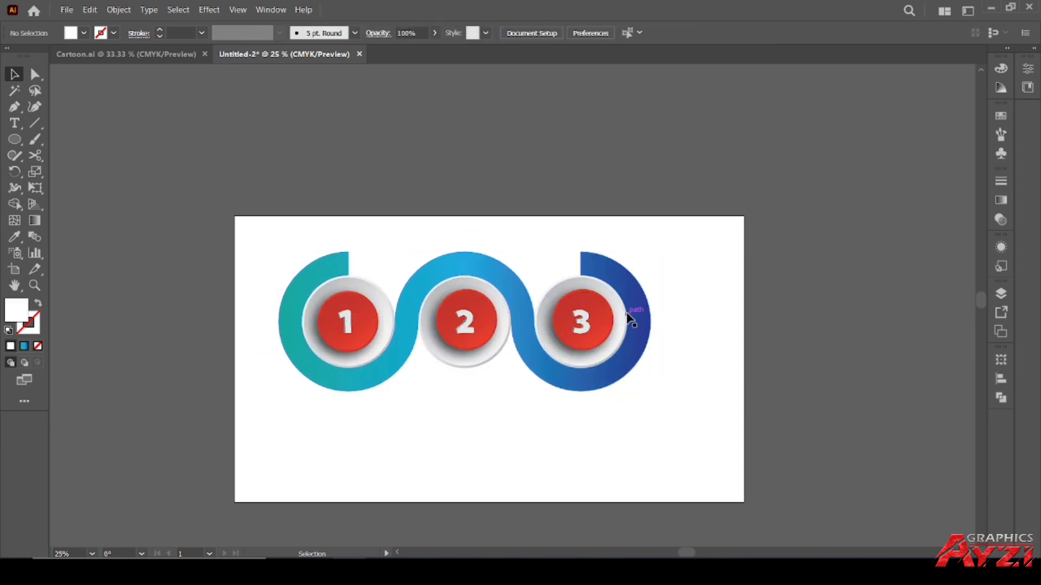
drag(499, 312, 517, 313)
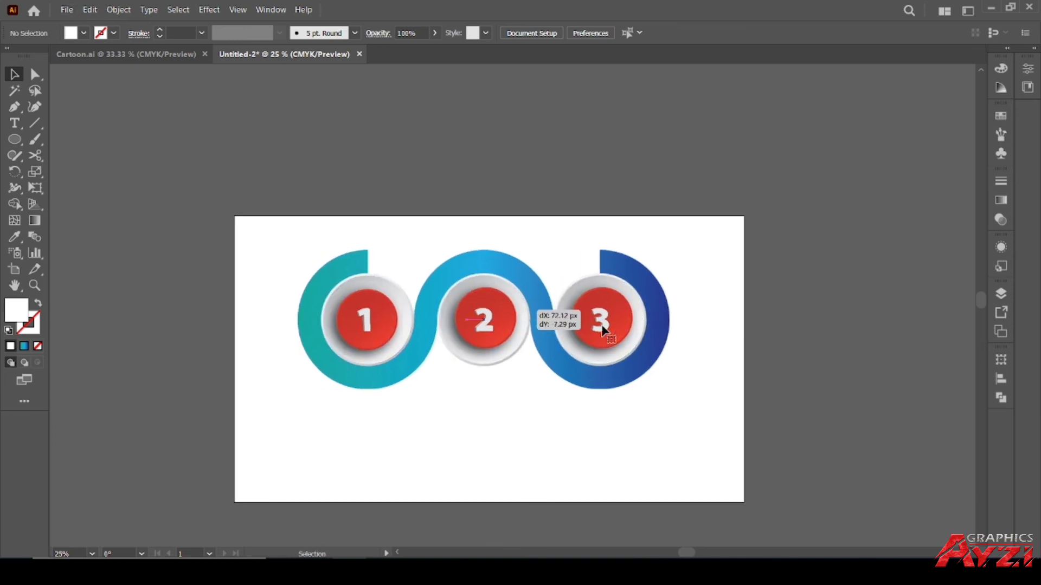
drag(603, 329, 603, 329)
key(ctrl+equal)
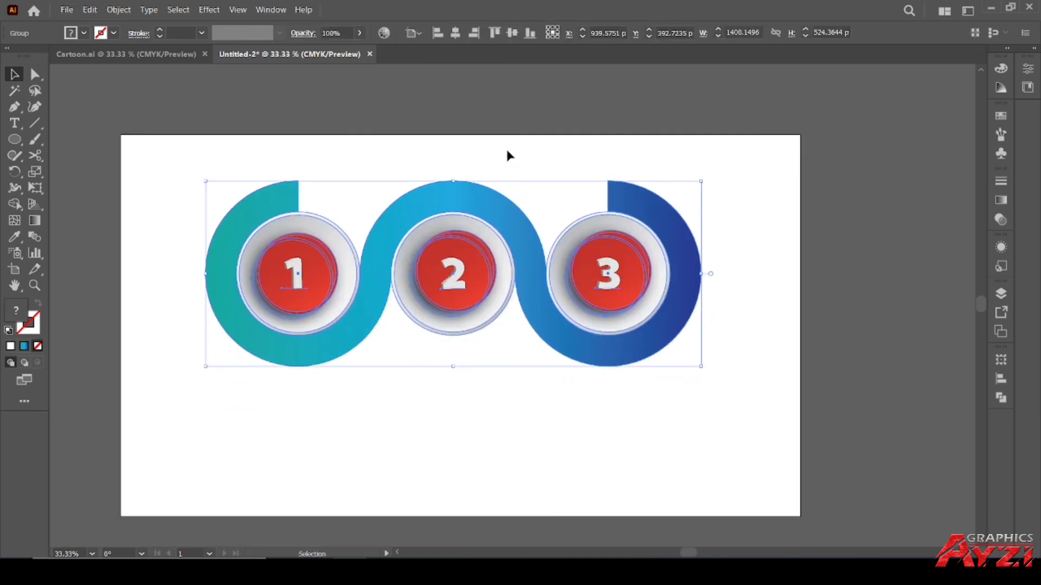
click(508, 156)
Step: Draw a rectangle covering the whole artboard and send it to the back, behind the infographic
drag(15, 140, 56, 138)
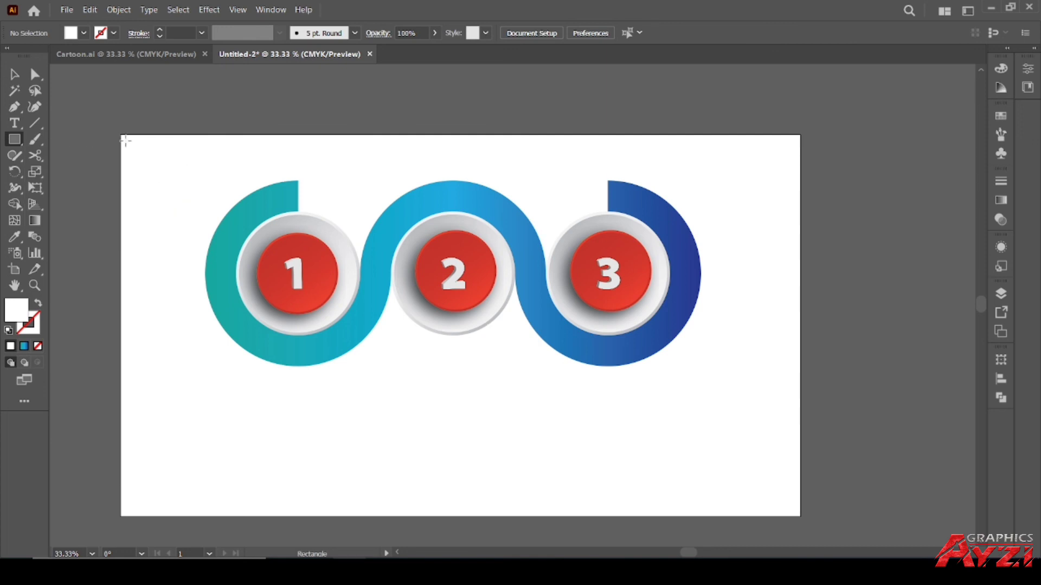
drag(121, 135, 800, 516)
right_click(727, 349)
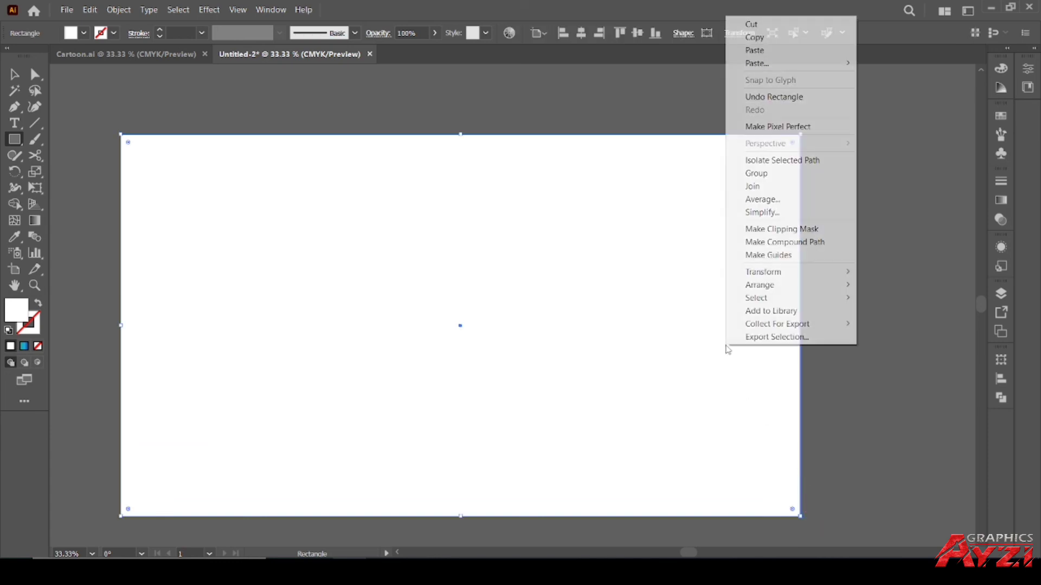
mouse_move(781, 286)
click(880, 324)
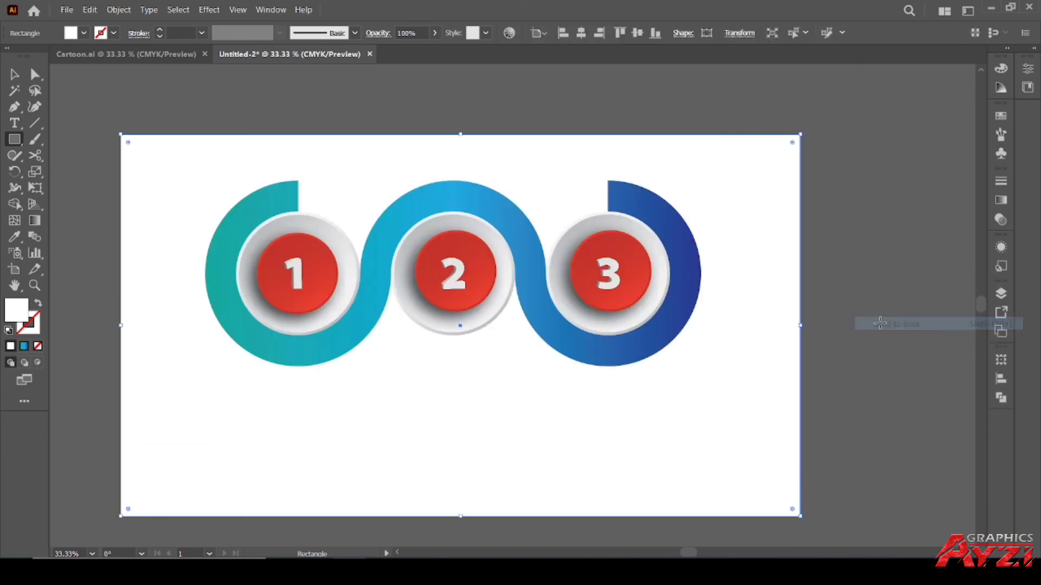
Step: Fill the background rectangle with the light orange swatch, after trying black and a darker orange
click(15, 74)
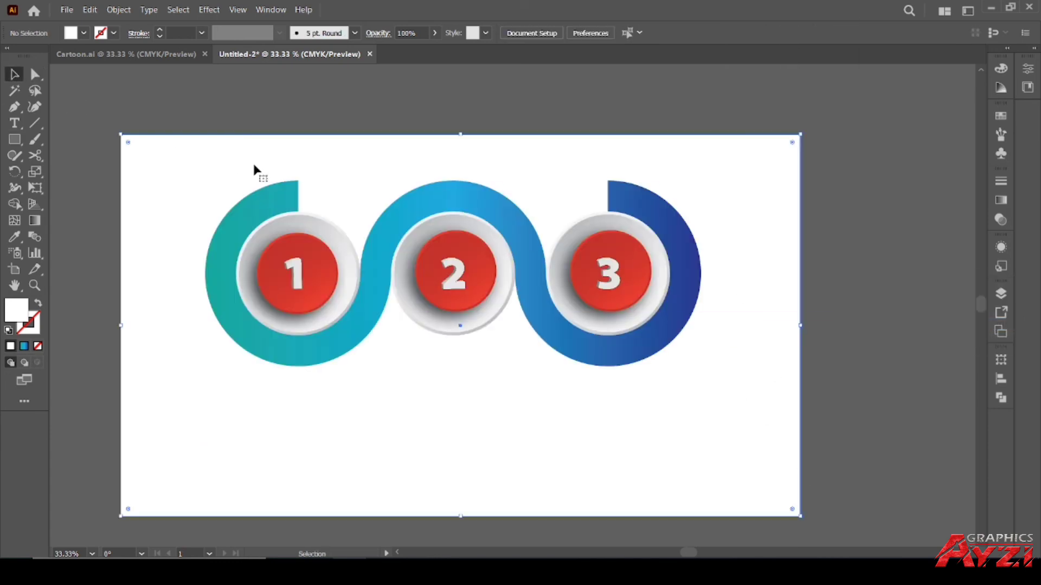
click(996, 117)
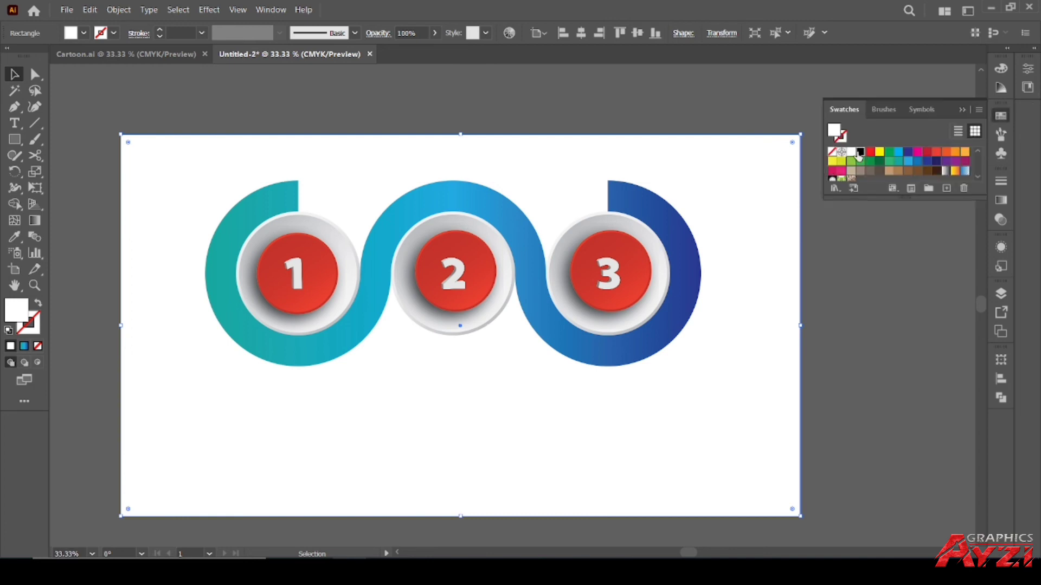
click(860, 153)
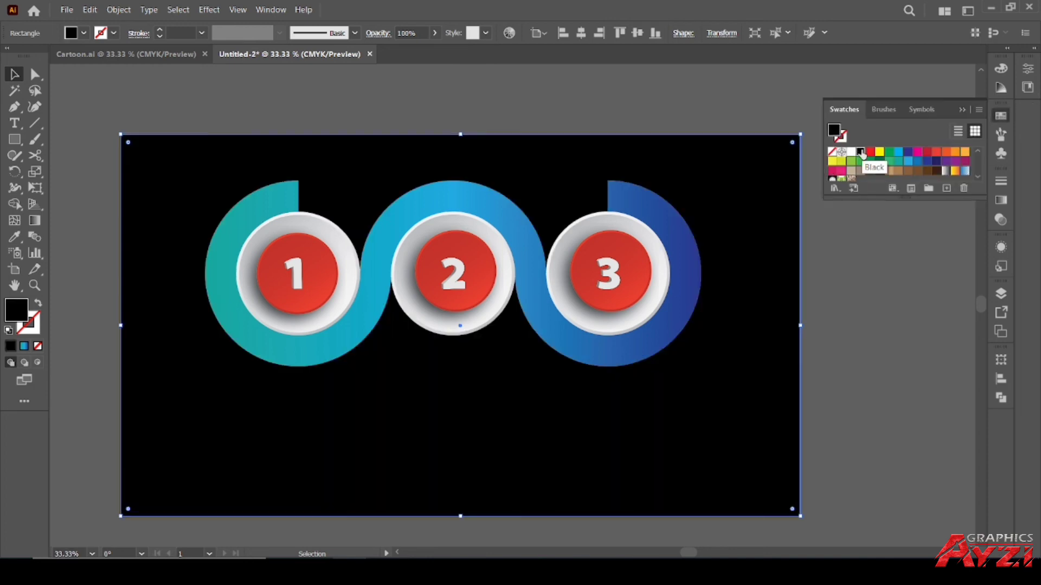
click(961, 154)
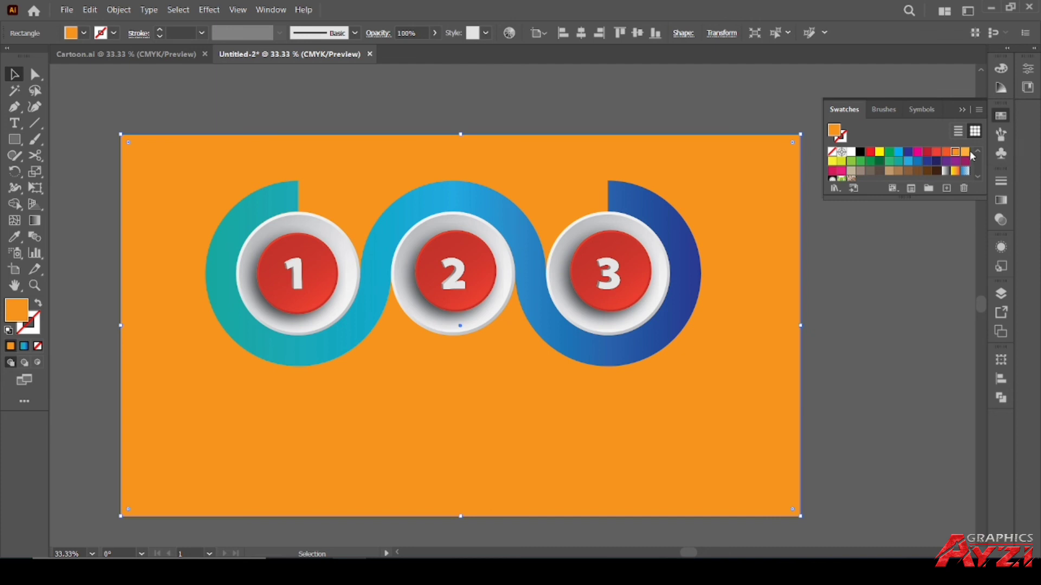
click(969, 152)
click(914, 265)
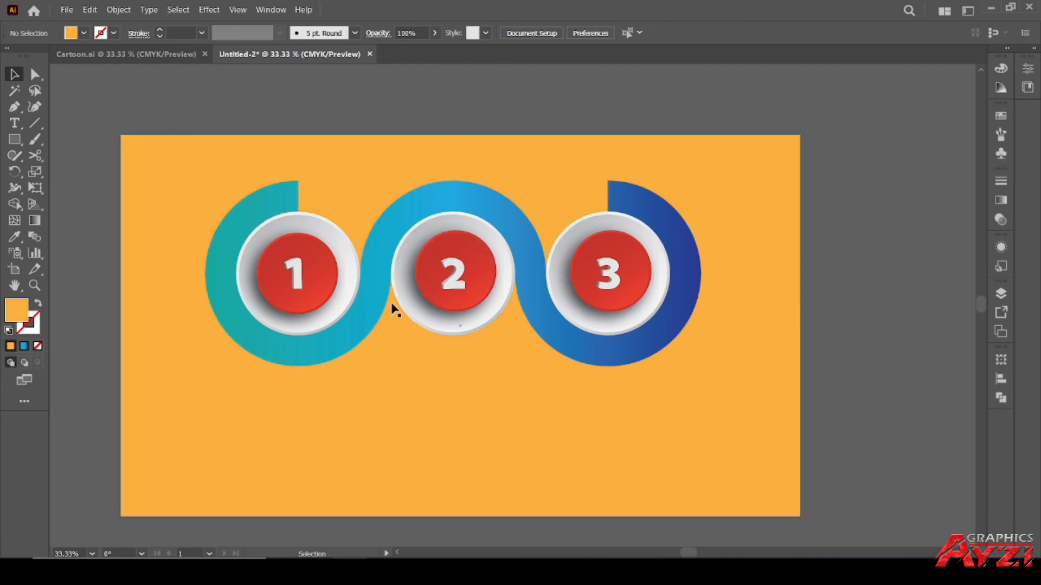
Step: Move the infographic group down and center it with the background rectangle horizontally and vertically
scroll(399, 303, up, 1)
scroll(399, 306, down, 1)
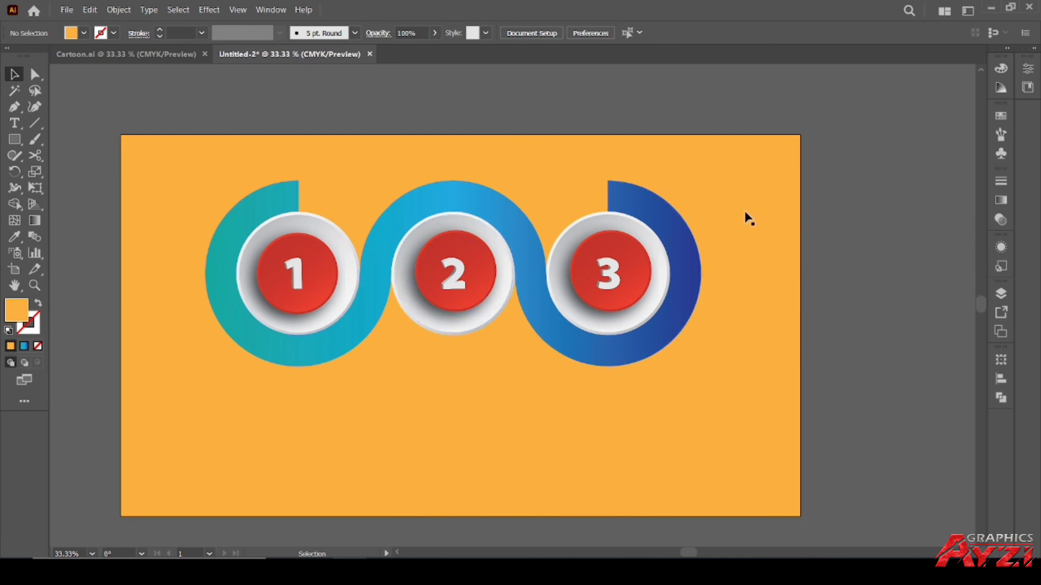
scroll(551, 209, down, 2)
drag(467, 191, 465, 239)
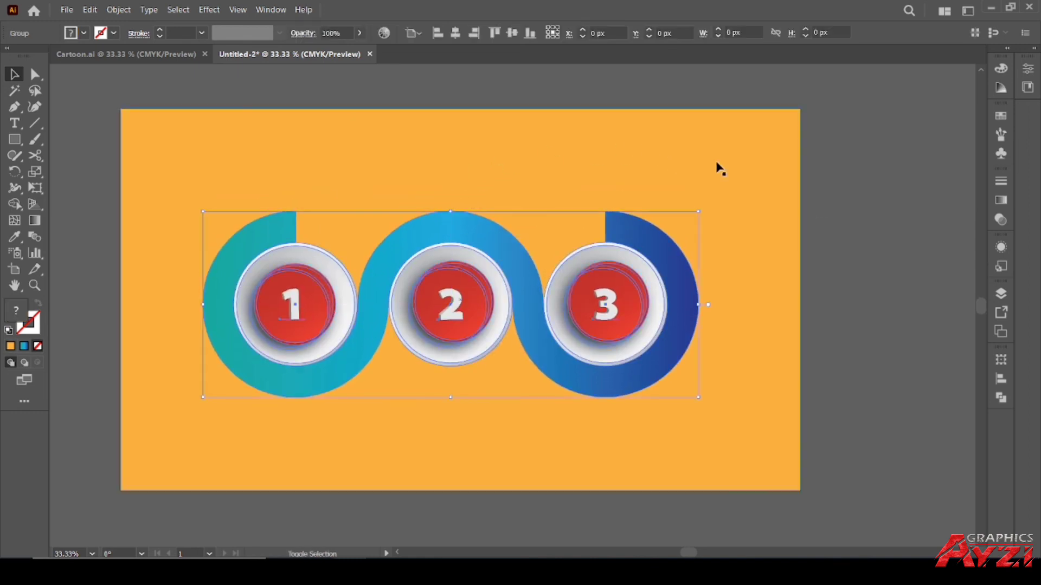
key(ctrl+a)
click(1006, 382)
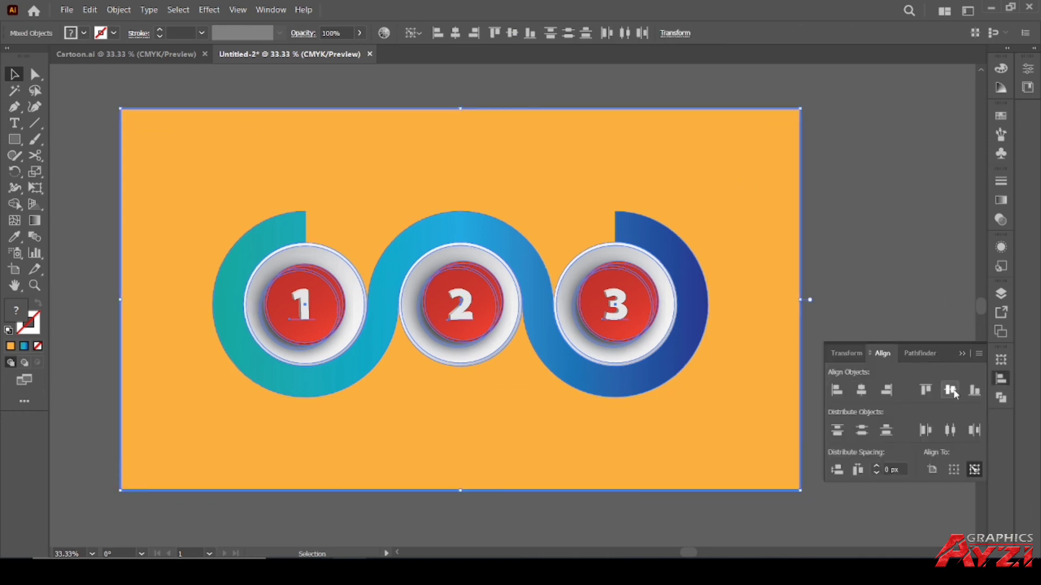
click(961, 352)
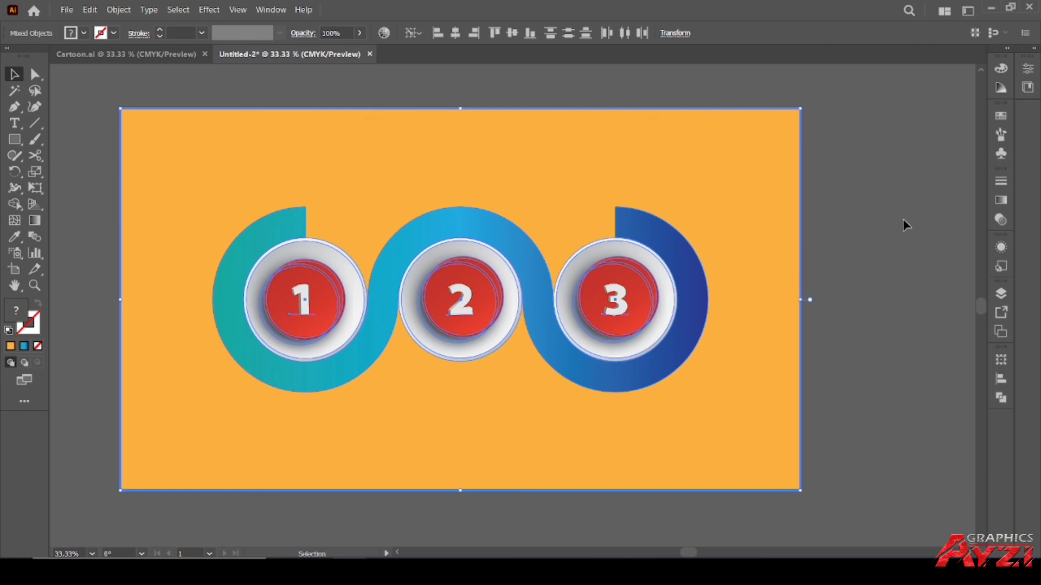
click(884, 214)
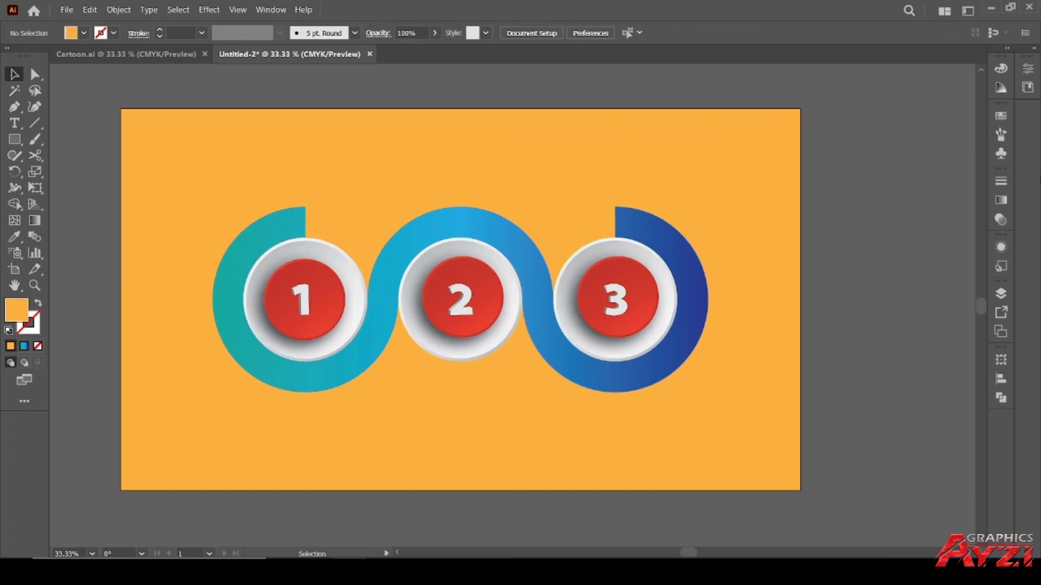